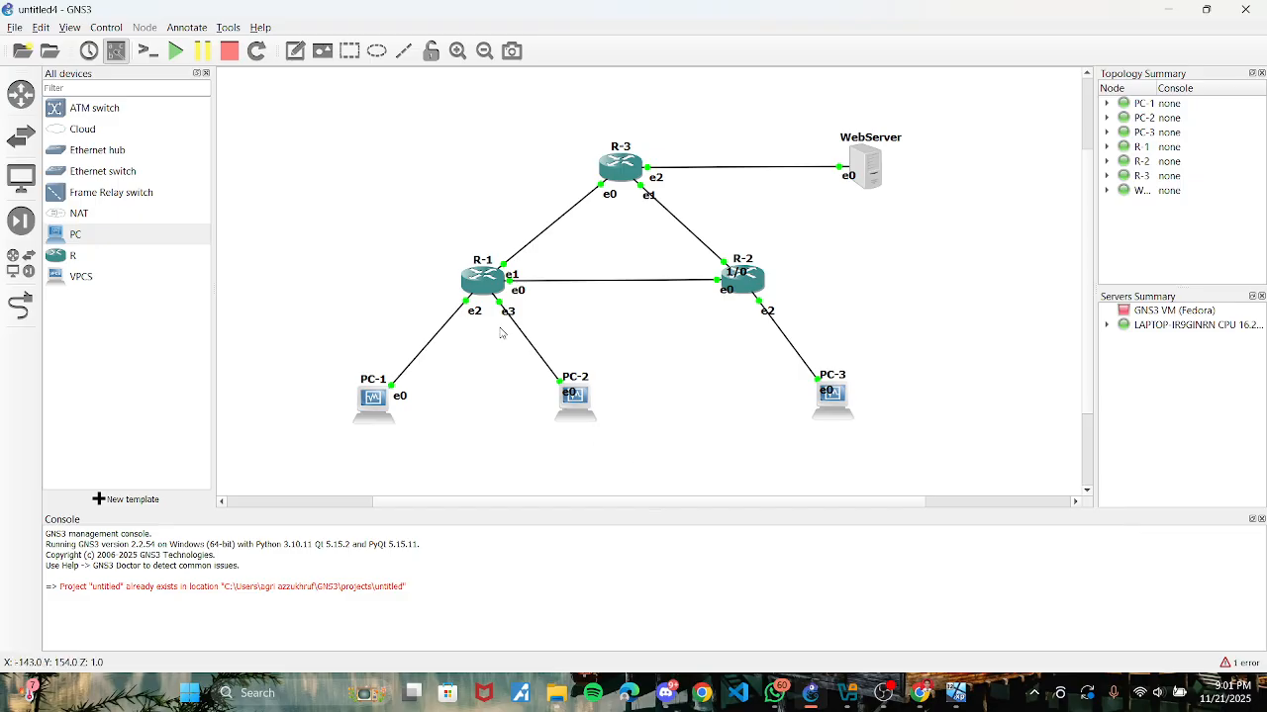
Step: Switch from the GNS3 topology to the browser and review the IP address settings for Router 1 in the static routing assignment PDF
left_click_drag(251, 85, 622, 376)
left_click(234, 257)
left_click(956, 693)
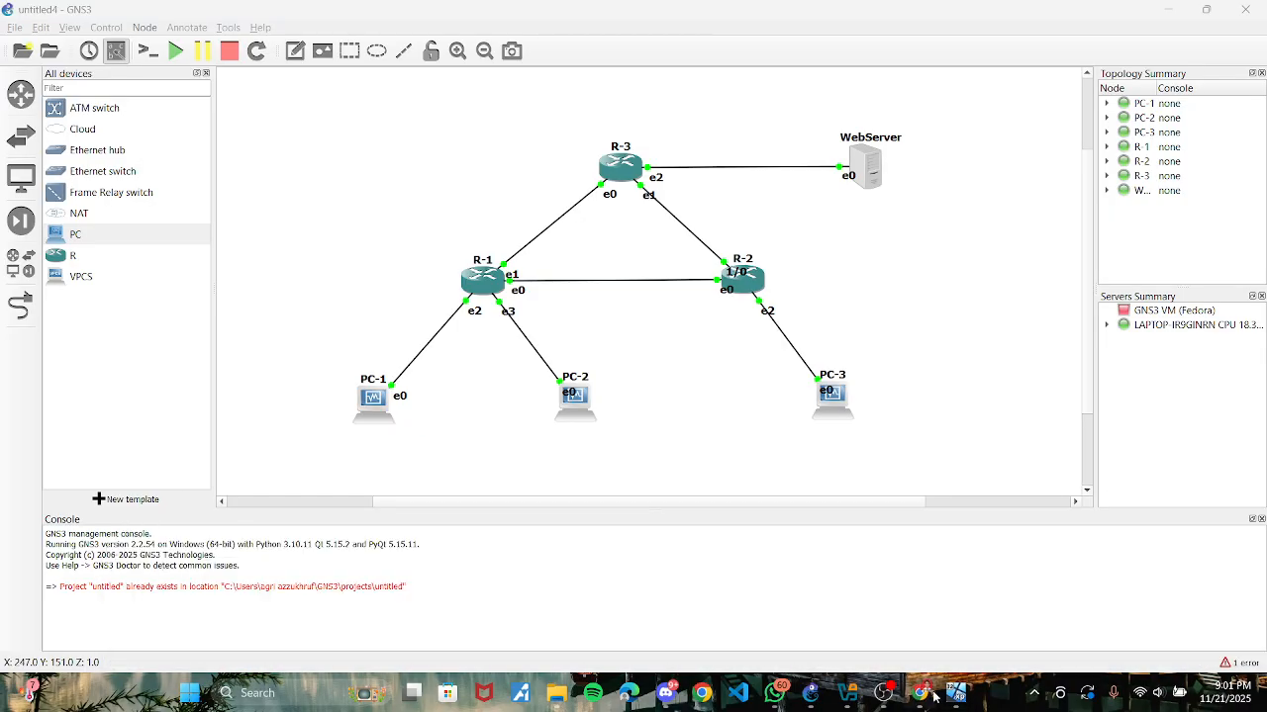
left_click(920, 693)
scroll(612, 562, "down", 1)
scroll(540, 485, "up", 1)
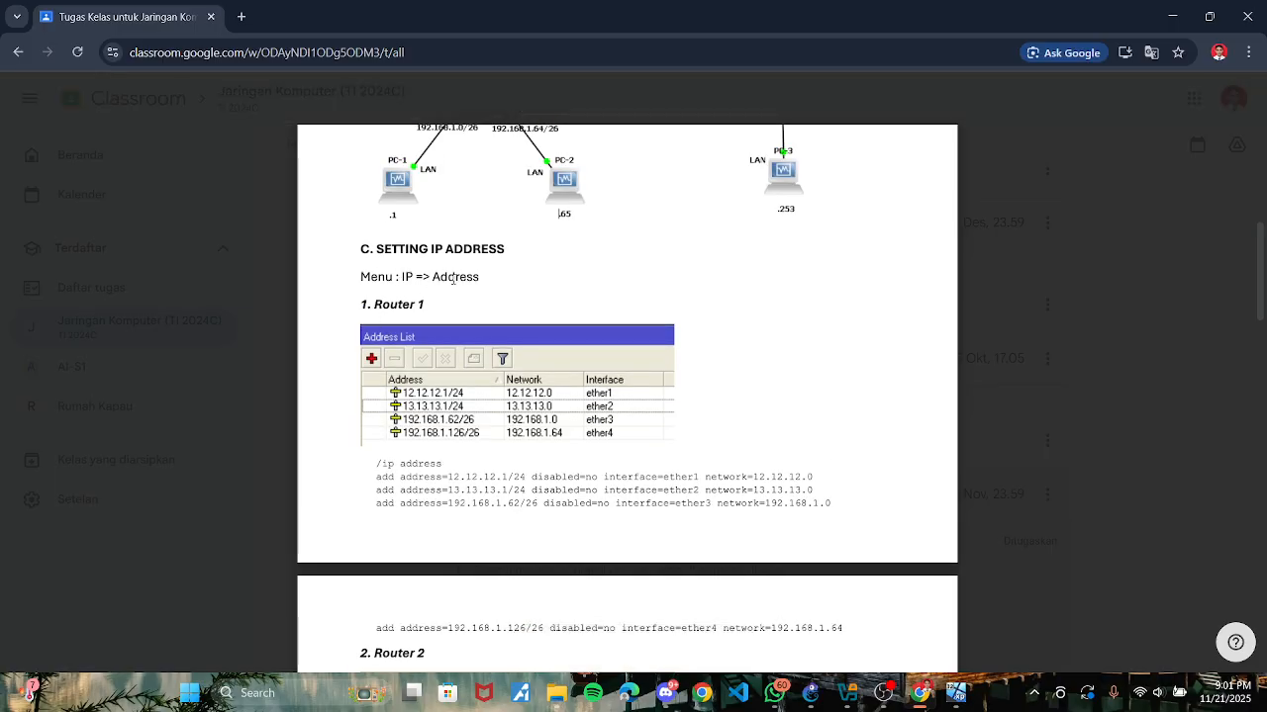
Step: Switch to the PC-1 virtual machine and open the Internet Protocol (TCP/IP) properties of its Local Area Connection
left_click(954, 692)
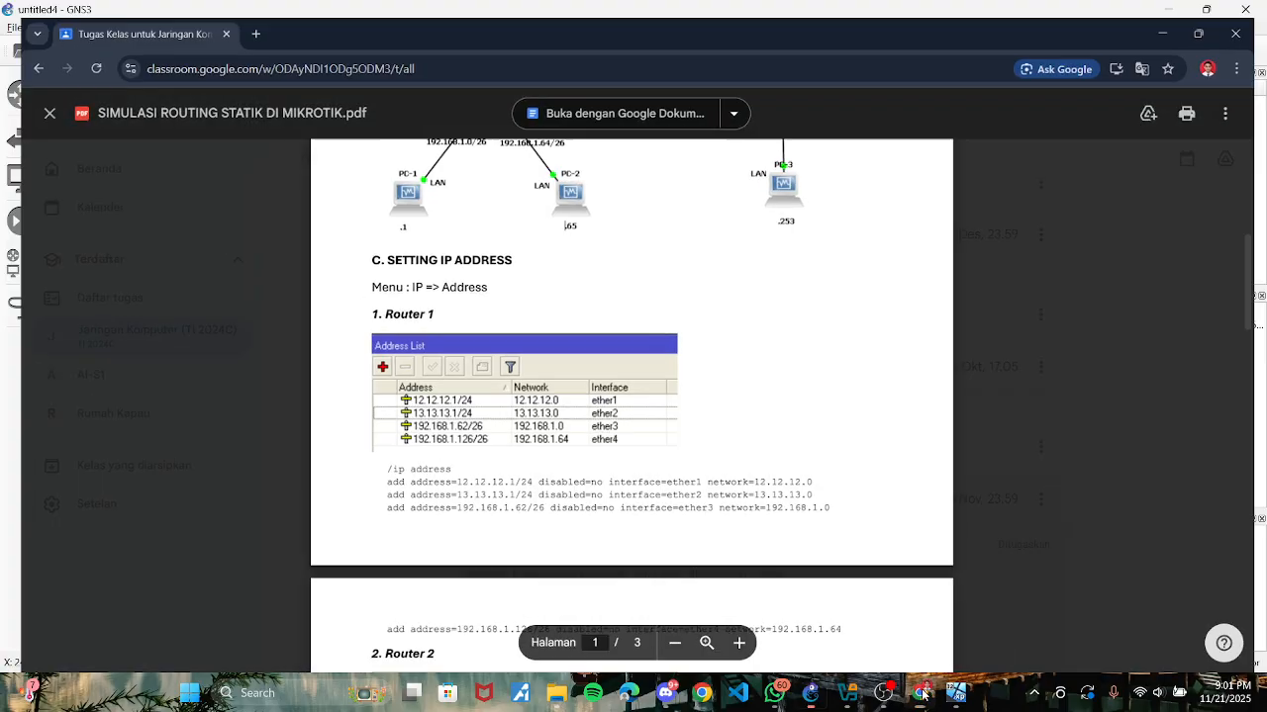
mouse_move(955, 693)
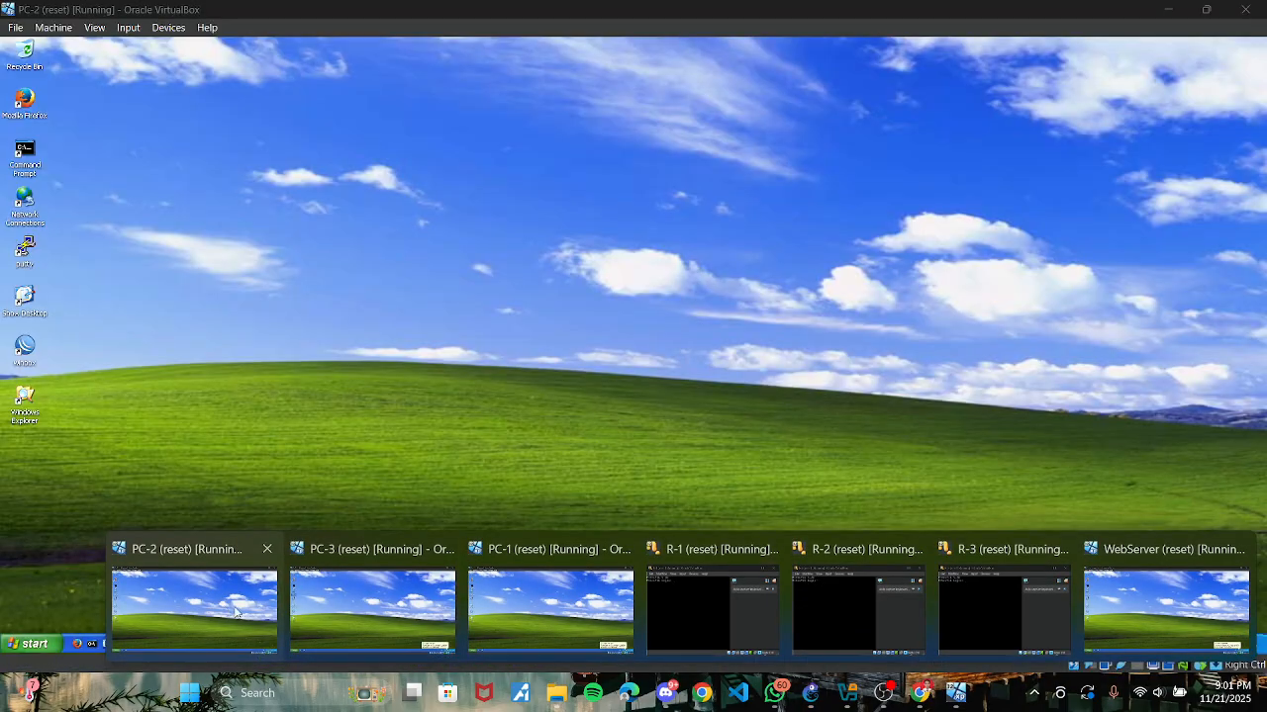
left_click(567, 619)
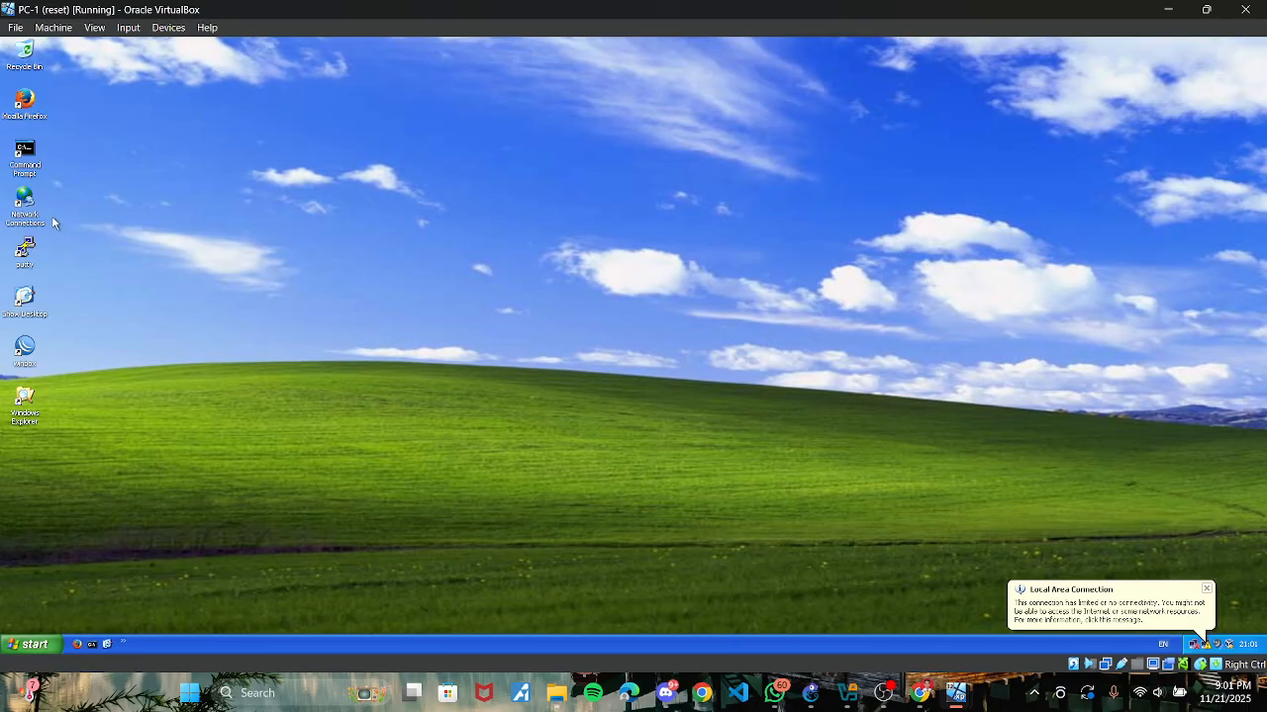
double_click(27, 202)
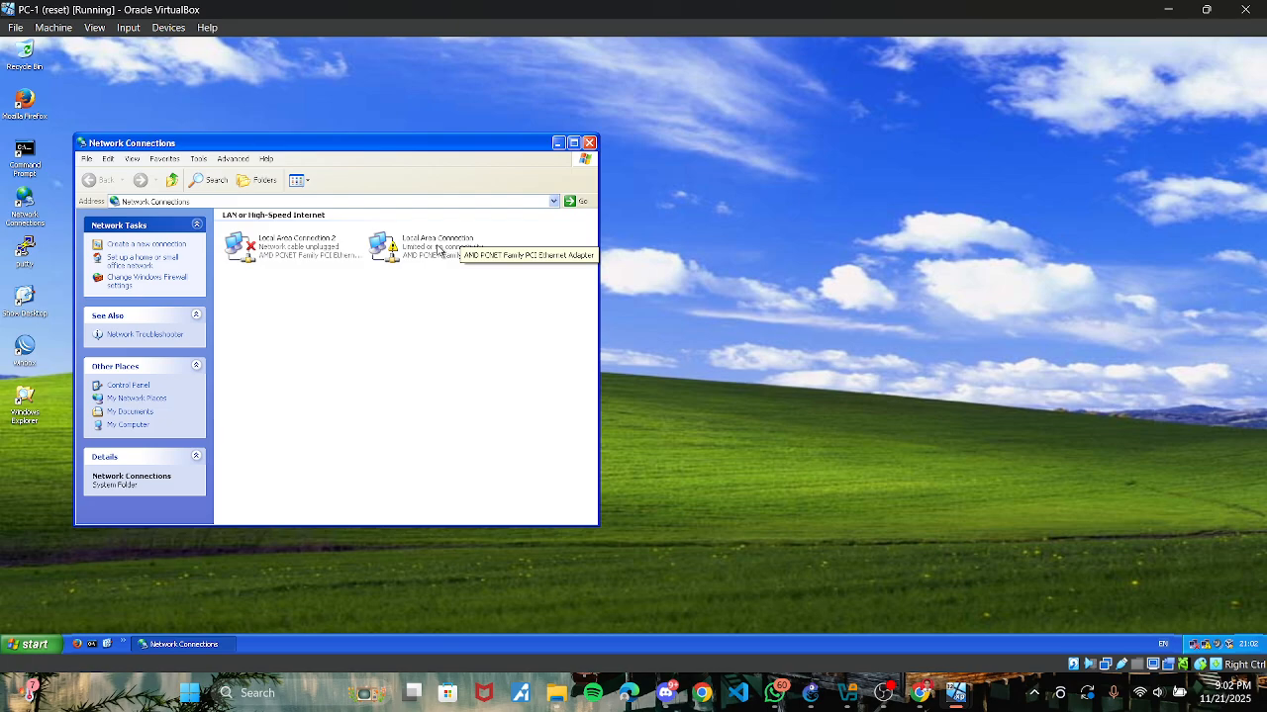
double_click(438, 249)
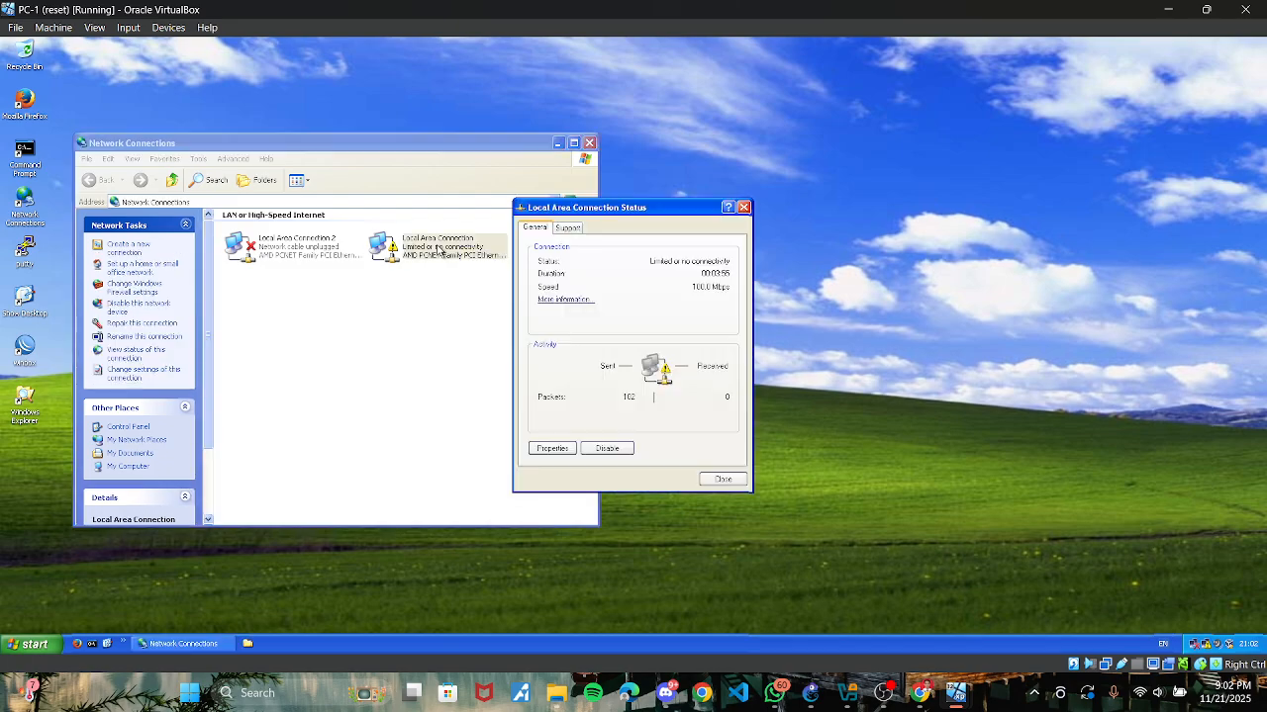
left_click(544, 451)
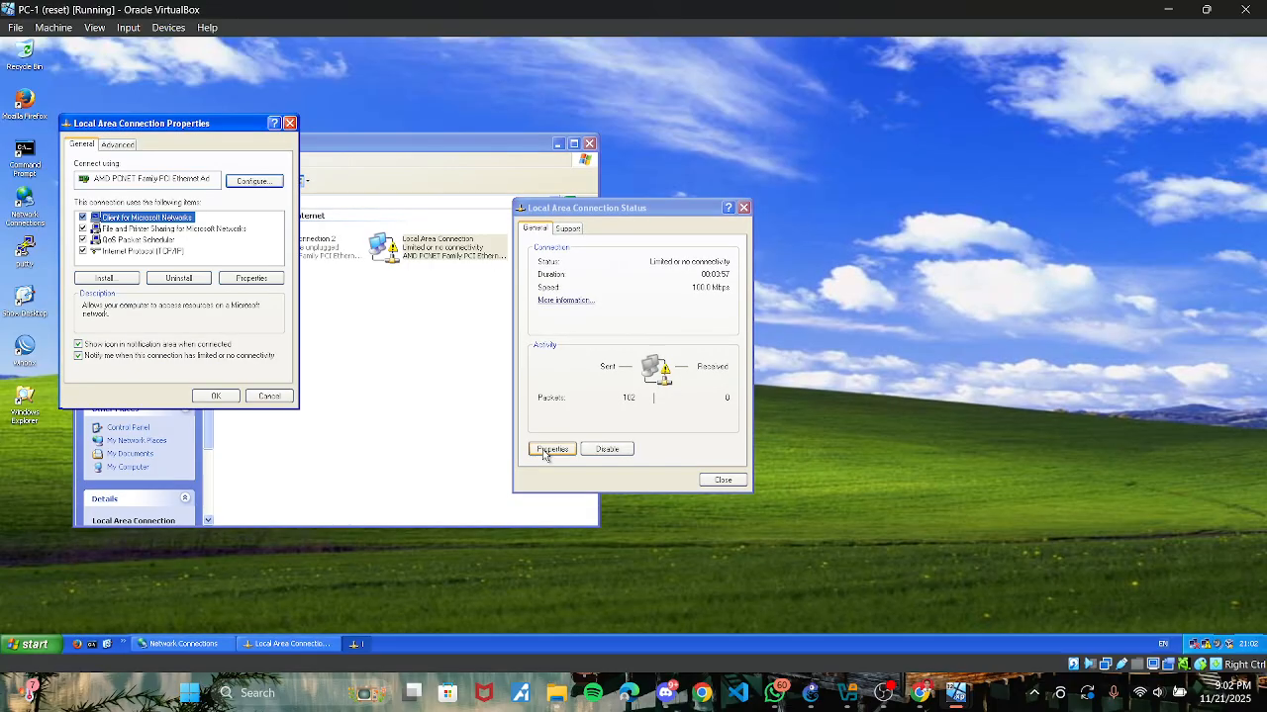
double_click(138, 252)
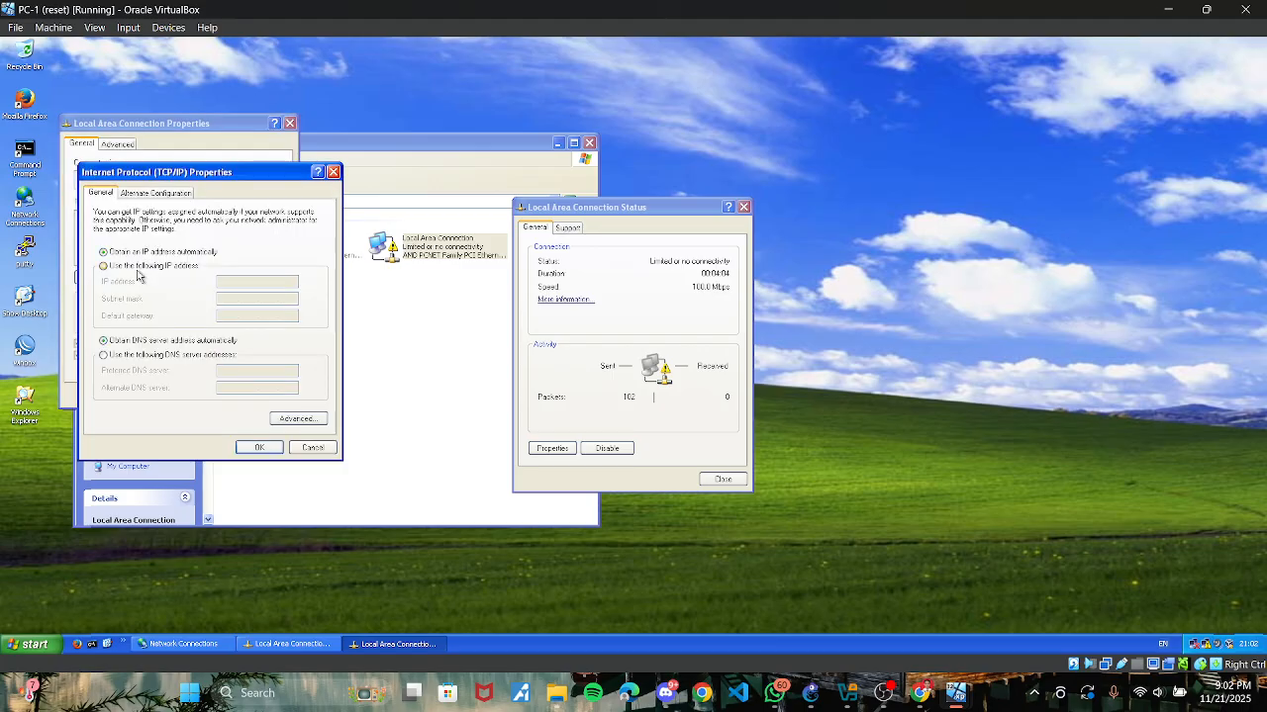
Step: Give PC-1 the static IP address 192.168.1.1, subnet mask 255.255.255.192 and default gateway 192.168.1.62, applying the settings and closing the network windows
left_click(138, 269)
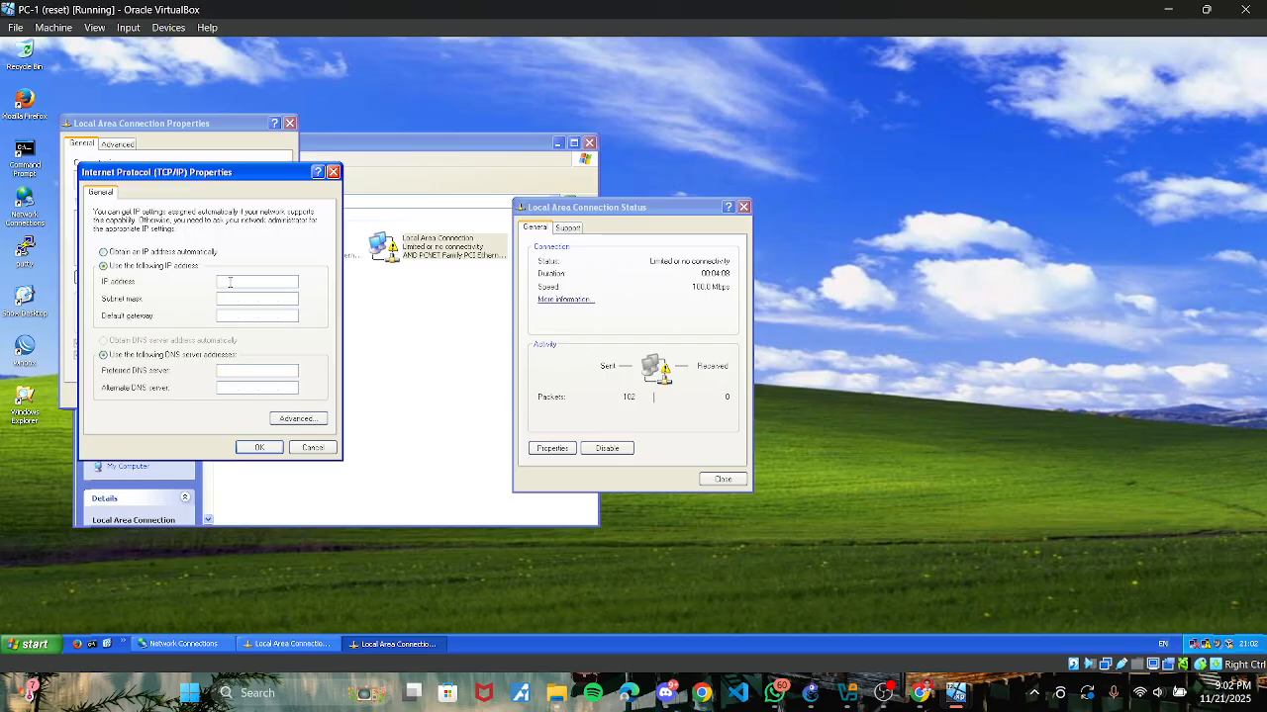
left_click(229, 282)
type("192.168.1.1")
key("Tab")
key("Tab")
type("192168")
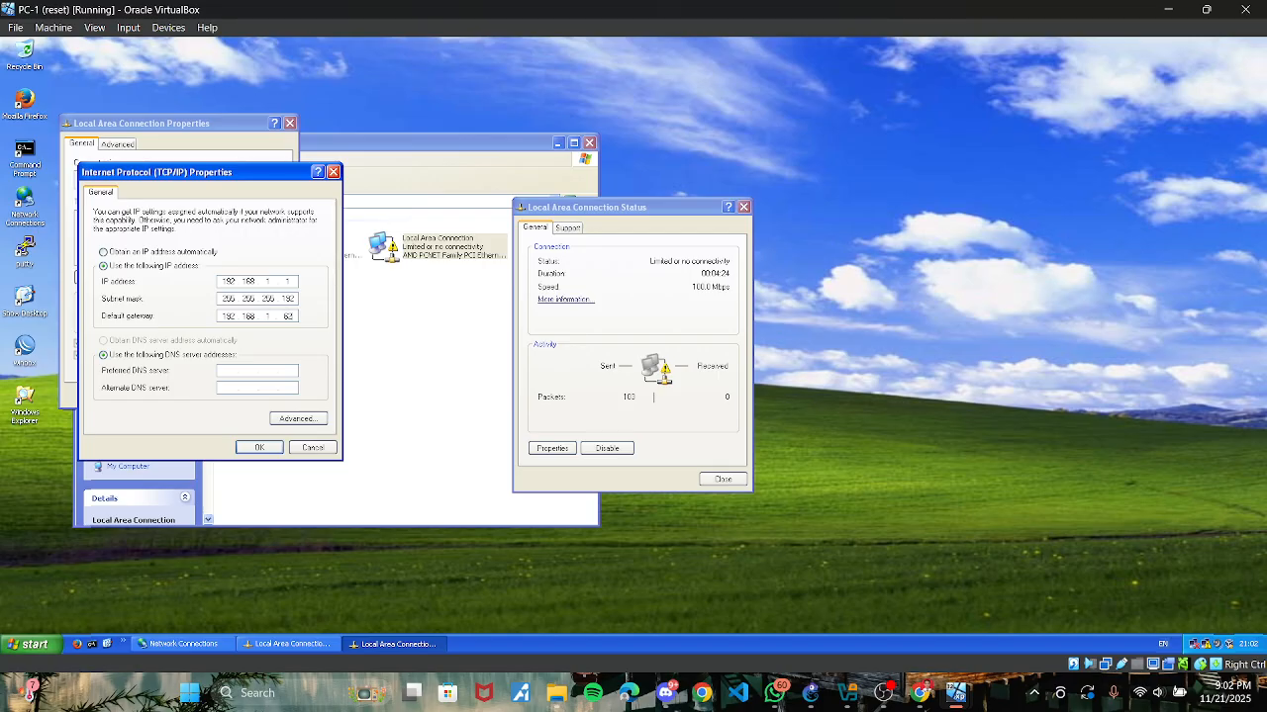
type("1.62")
left_click(260, 447)
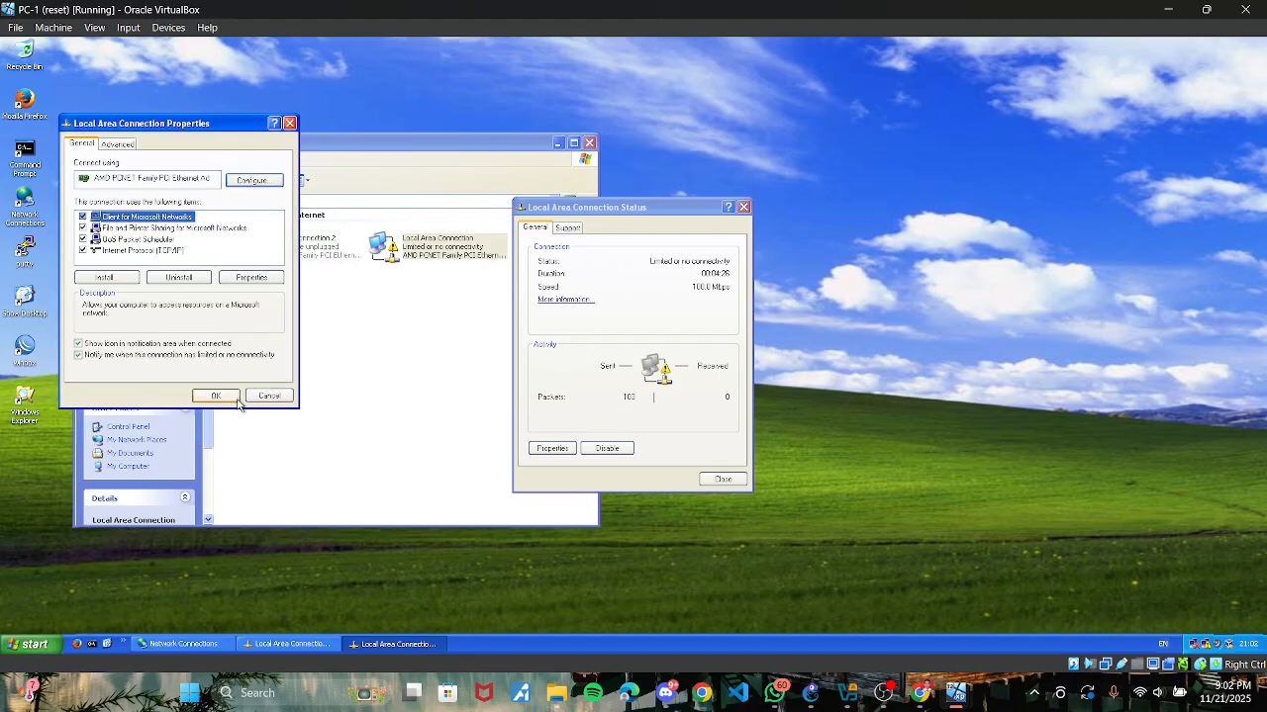
left_click(229, 397)
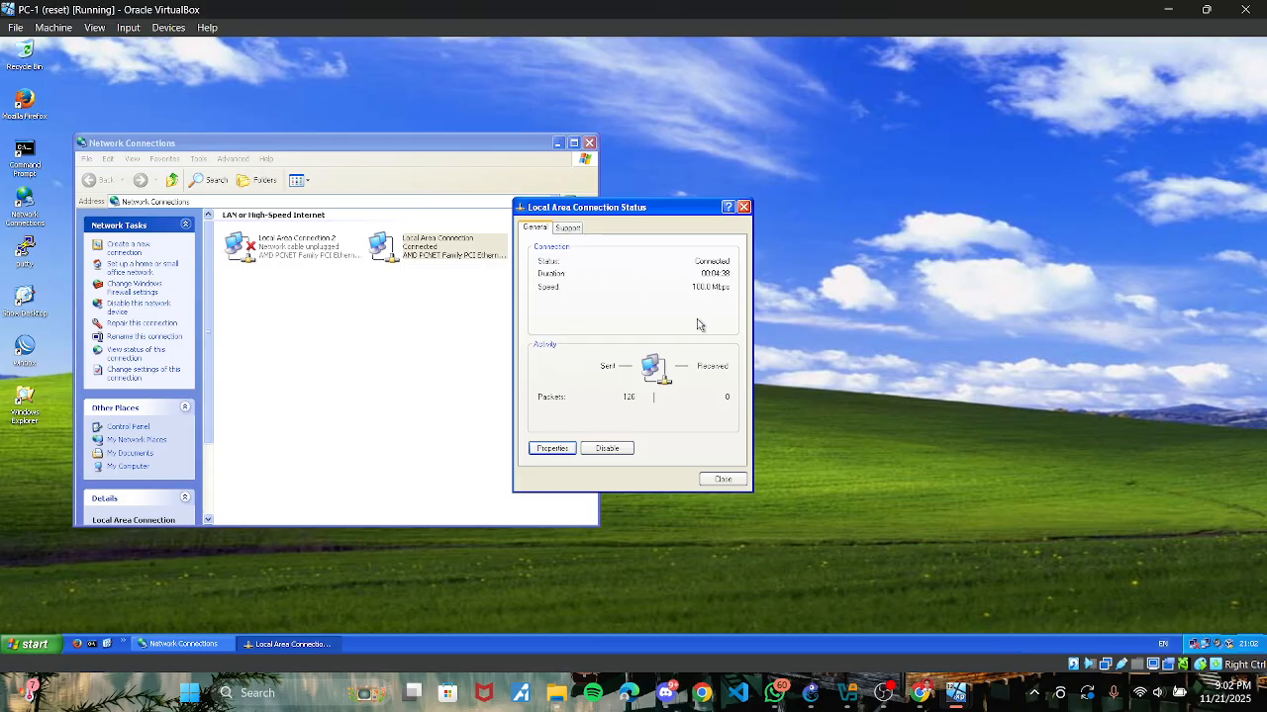
left_click(724, 481)
left_click(589, 143)
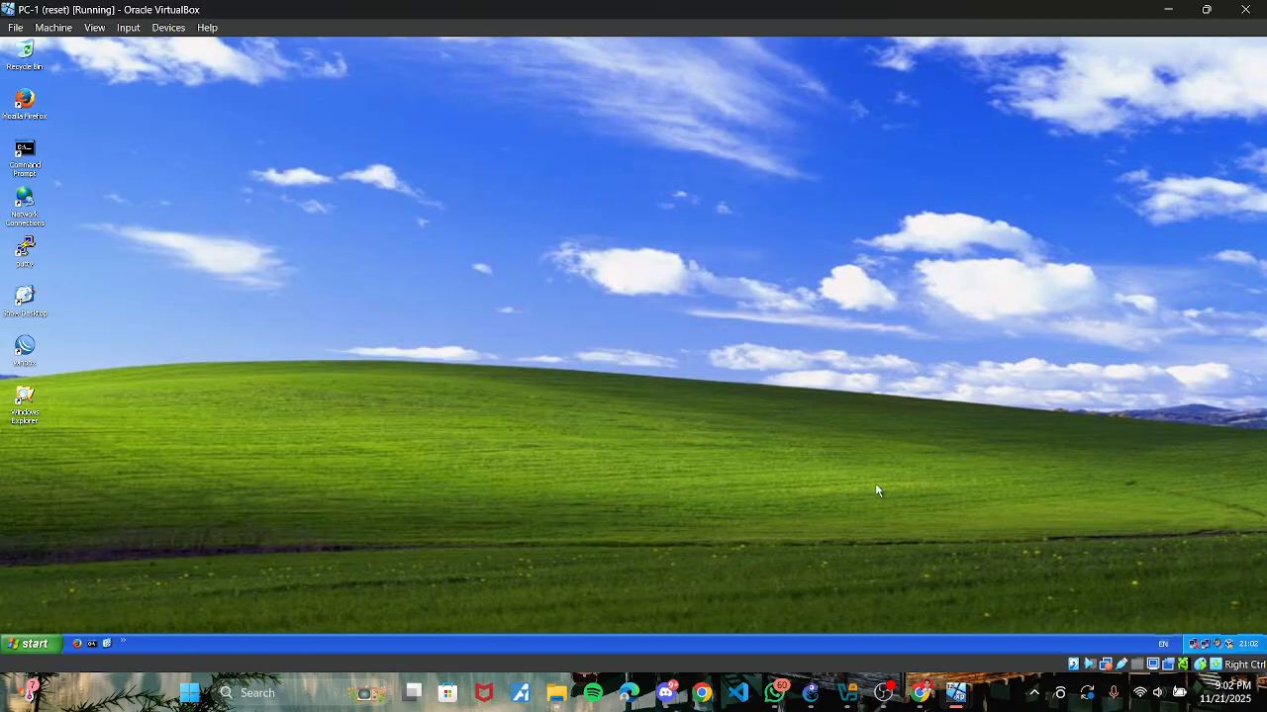
Step: Switch to the PC-3 virtual machine and open the Internet Protocol (TCP/IP) properties of its Local Area Connection
left_click(958, 693)
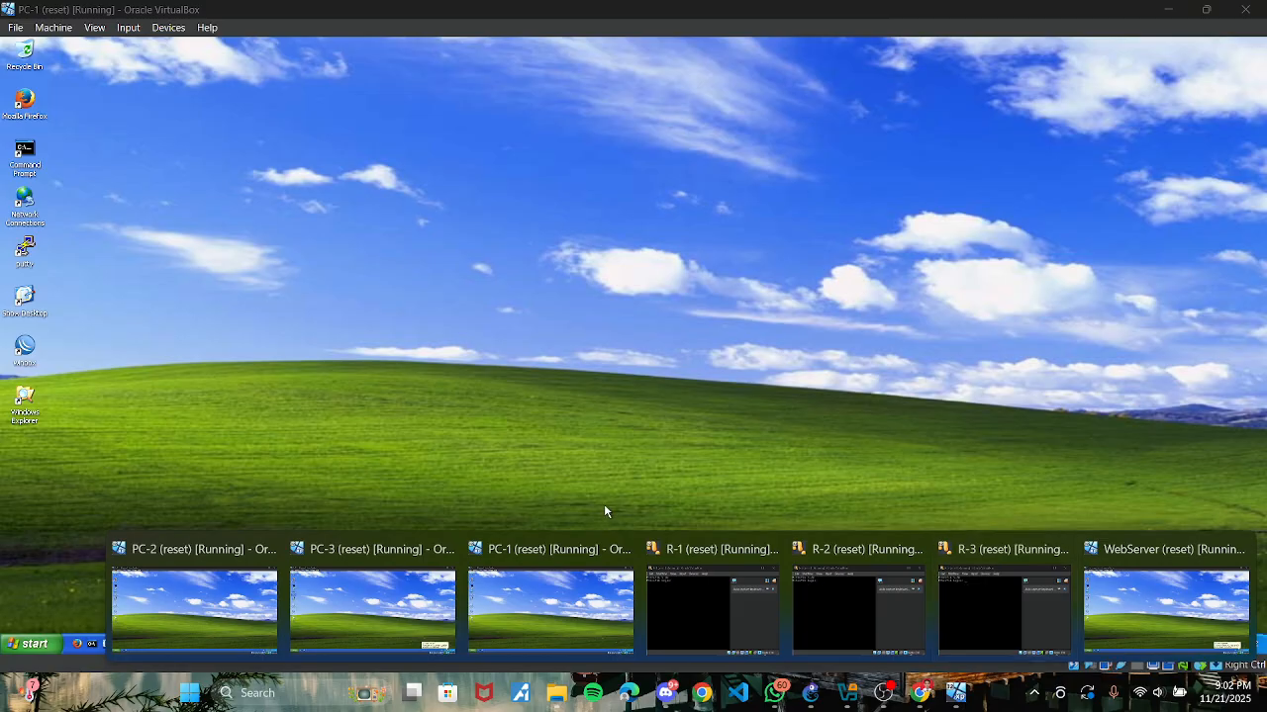
left_click(382, 571)
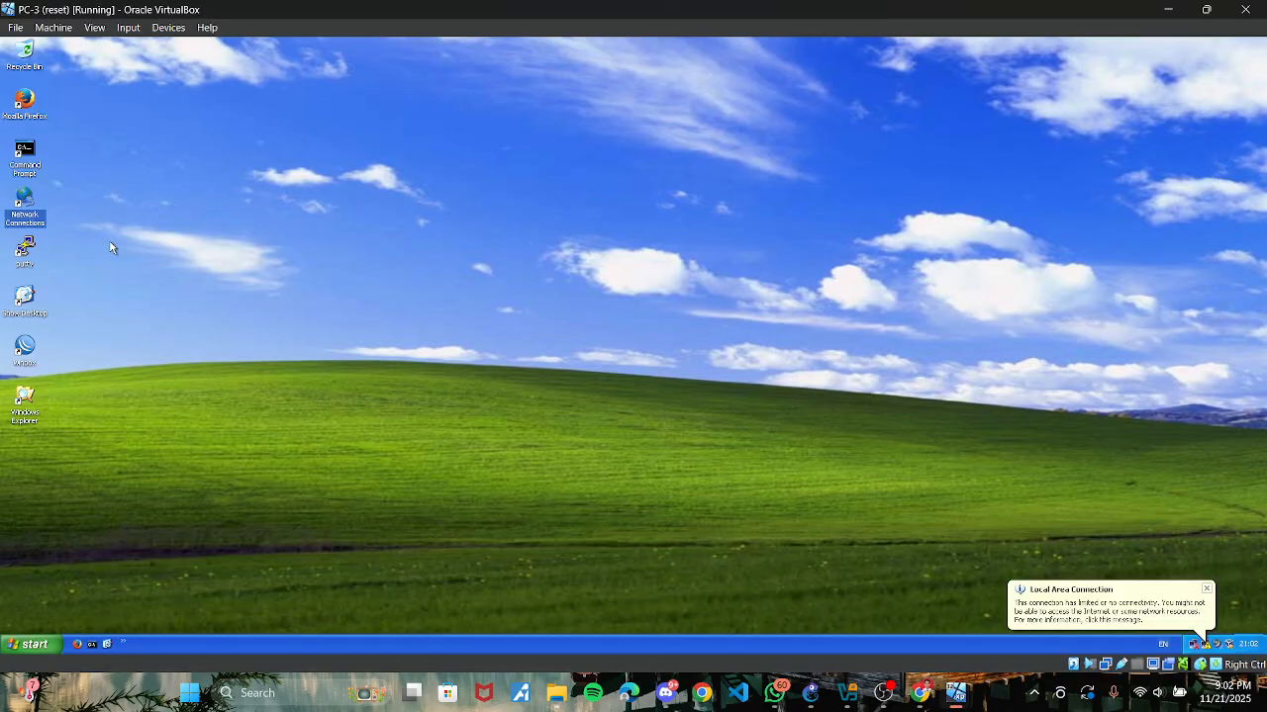
double_click(24, 203)
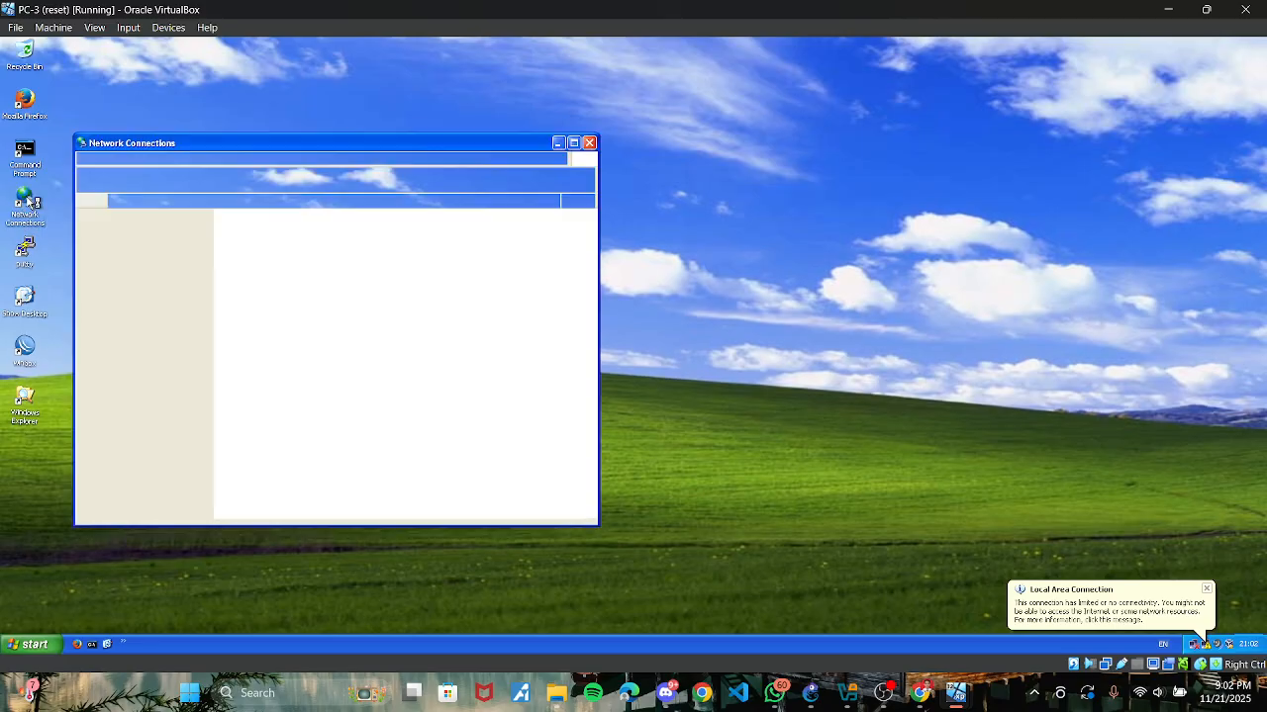
double_click(404, 245)
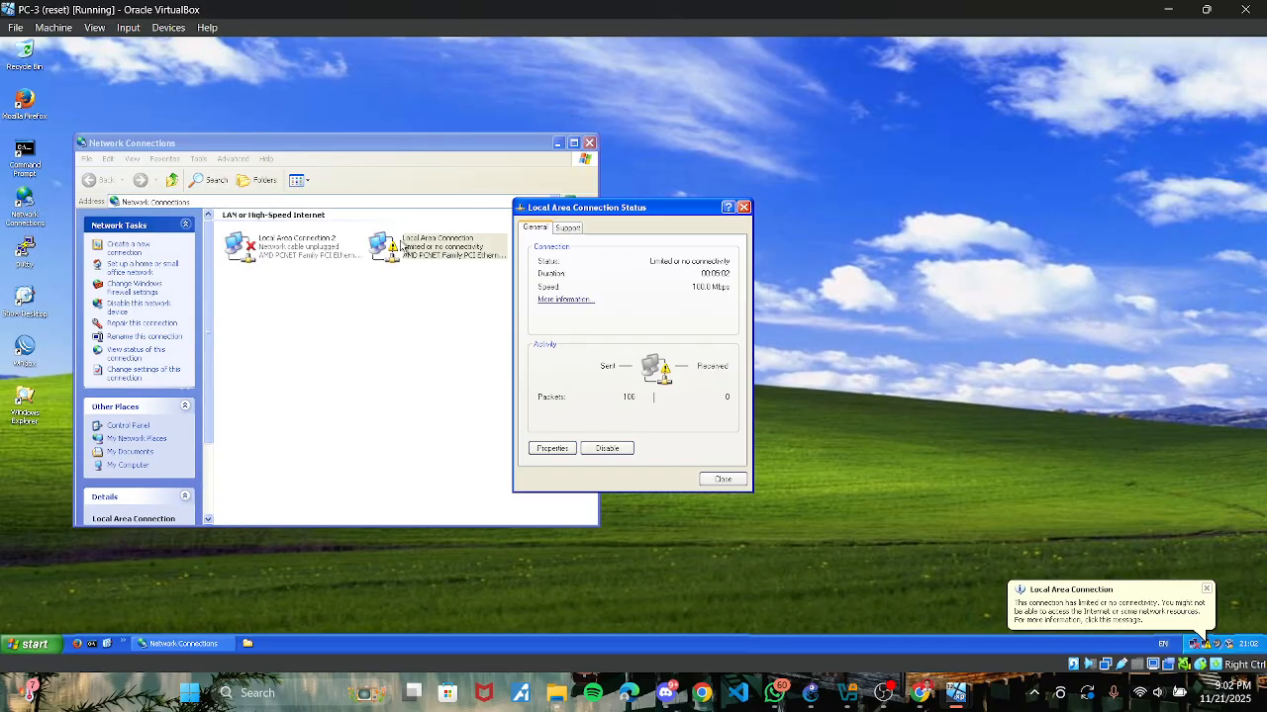
left_click(553, 450)
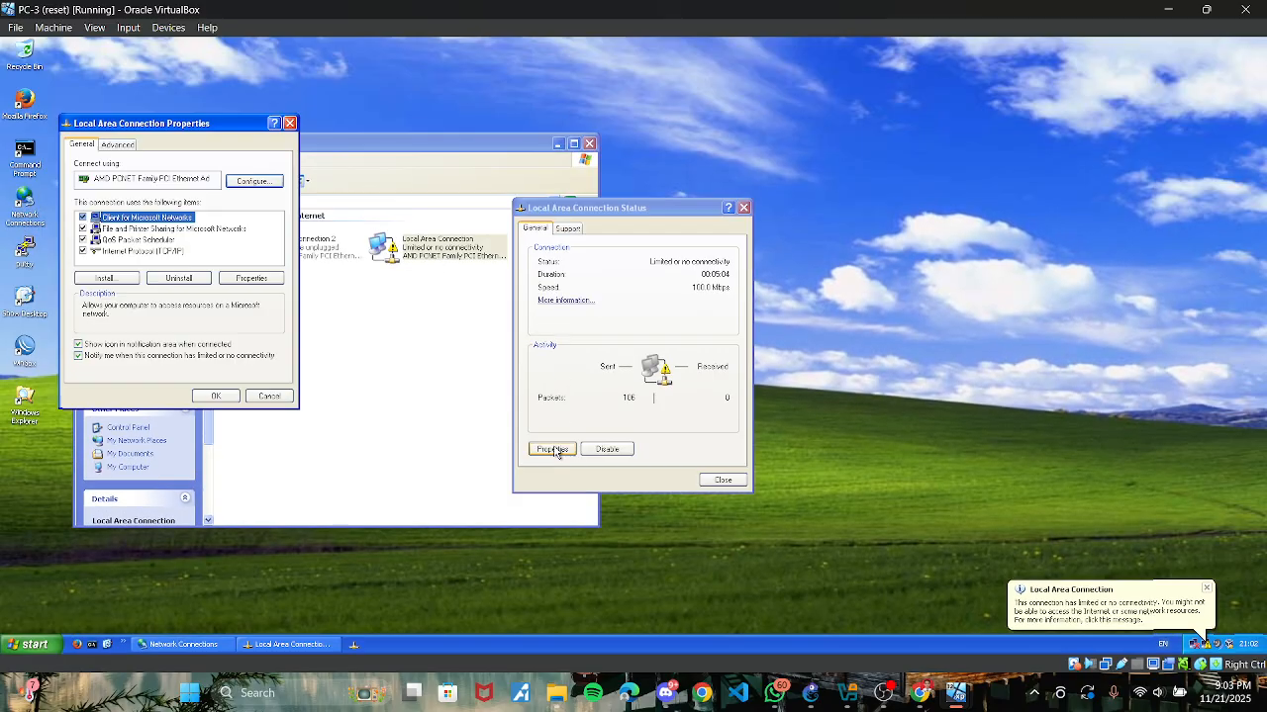
double_click(119, 253)
Step: Enable manual IP addressing on PC-3 and set its IP address to 192.168.1.253
left_click(142, 266)
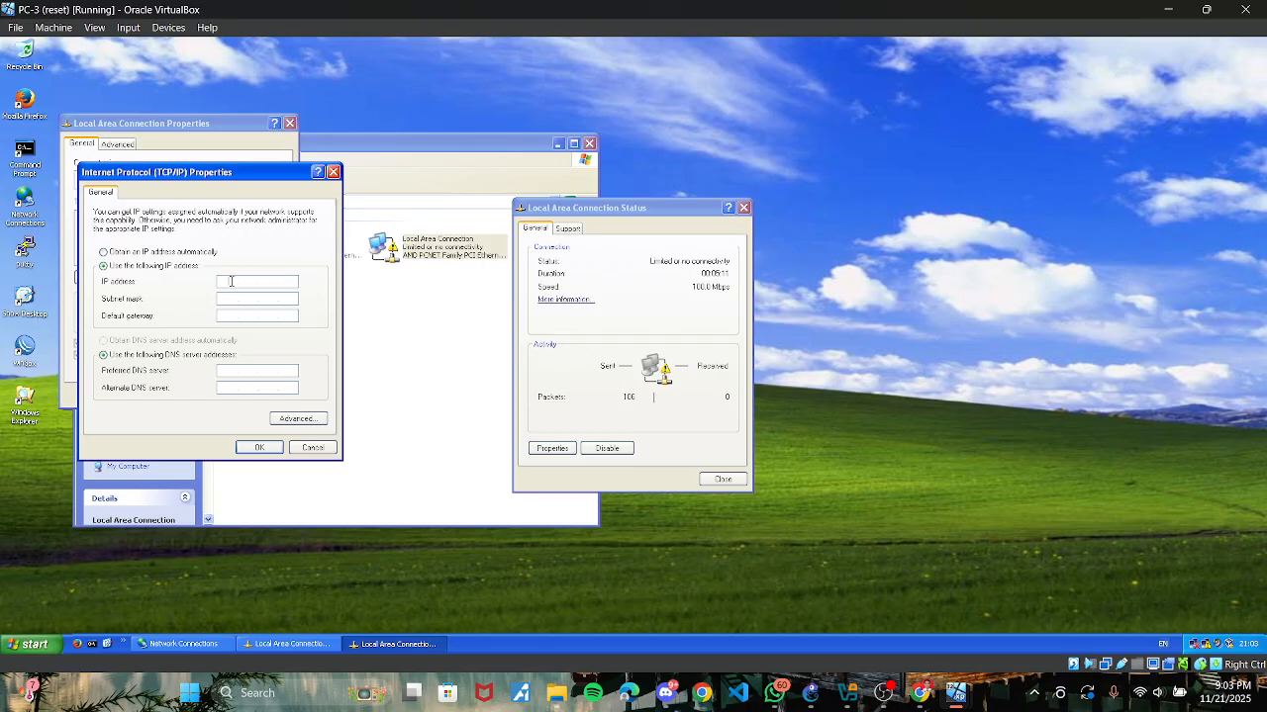
left_click(230, 281)
type("192")
type("168125")
type("53")
key("Tab")
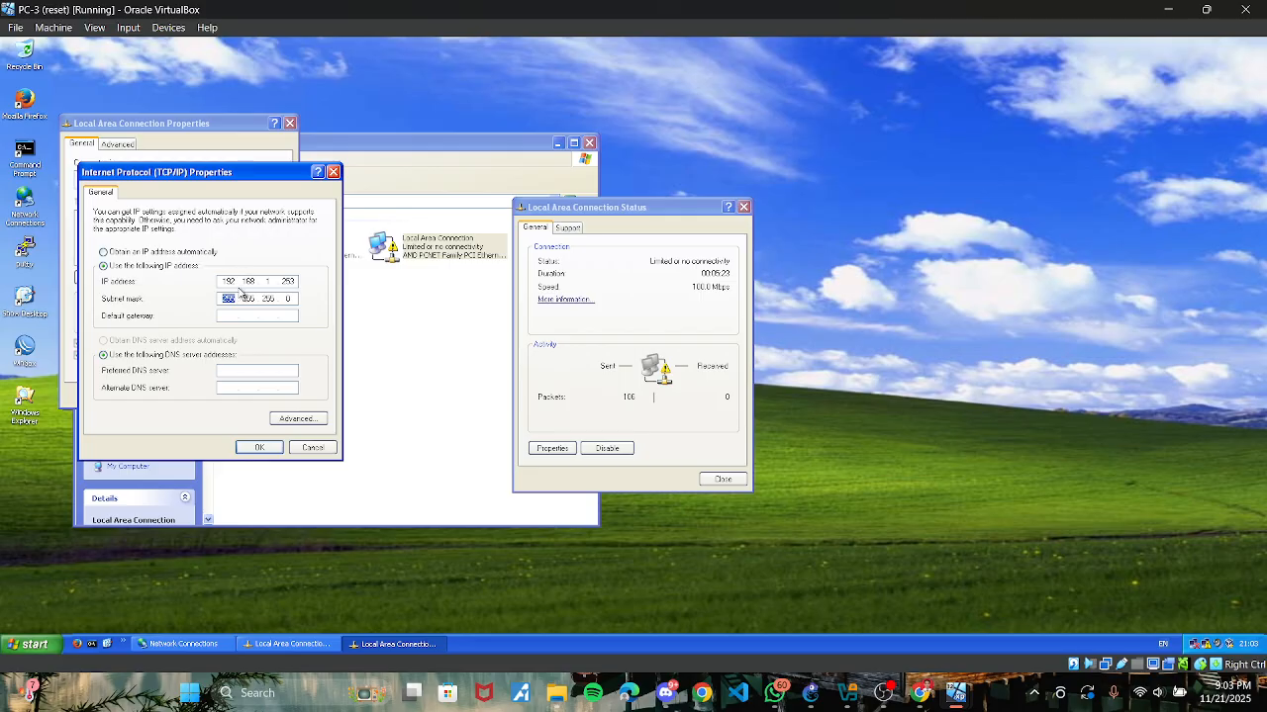
Step: Adjust PC-3's subnet mask and set its default gateway to 192.168.1.254, applying the settings and closing the network windows
left_click(293, 297)
type("192 . 168 . 1 . 254")
left_click(259, 447)
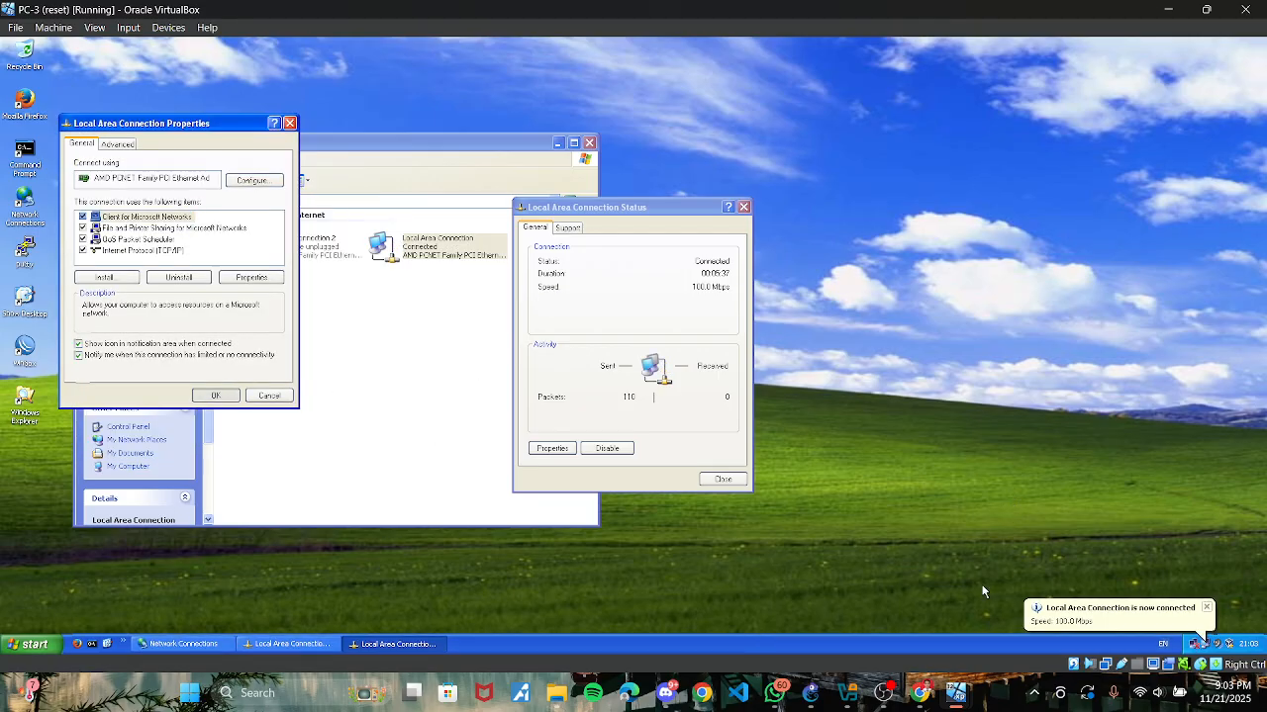
key("Return")
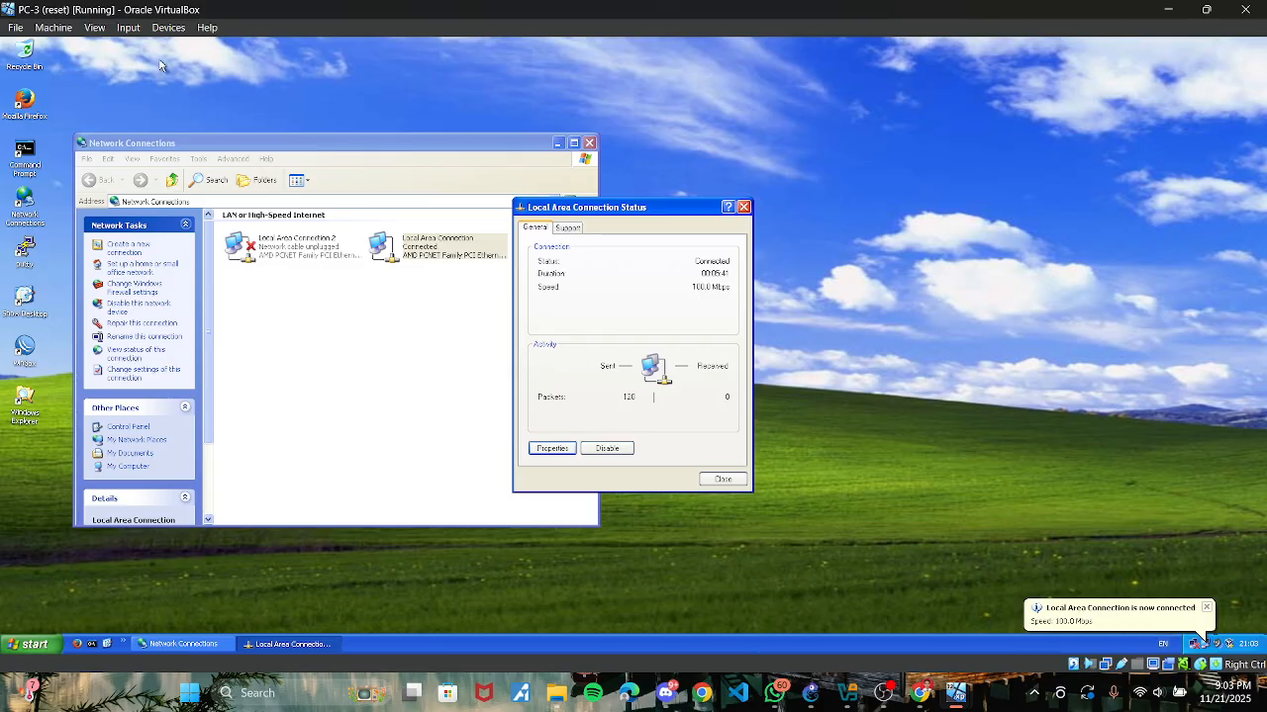
left_click(744, 208)
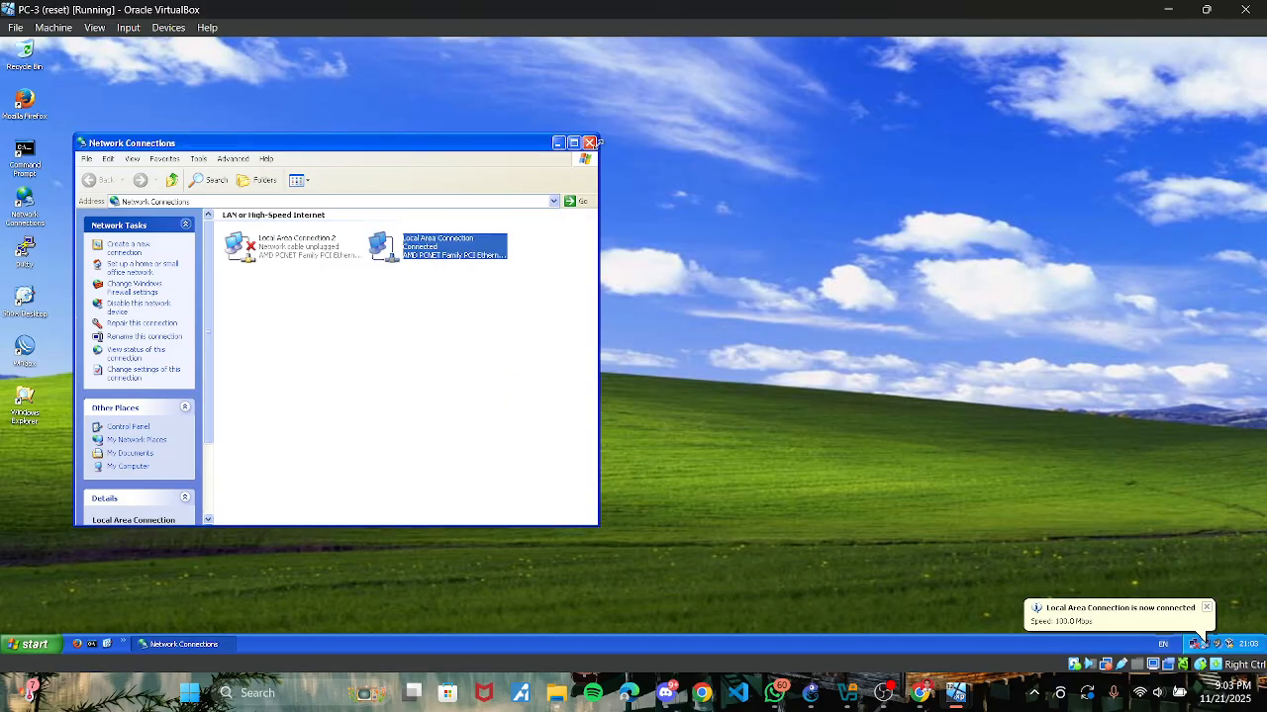
left_click(590, 142)
Step: Switch to the WebServer virtual machine and open the Internet Protocol (TCP/IP) properties of its Local Area Connection
left_click(956, 693)
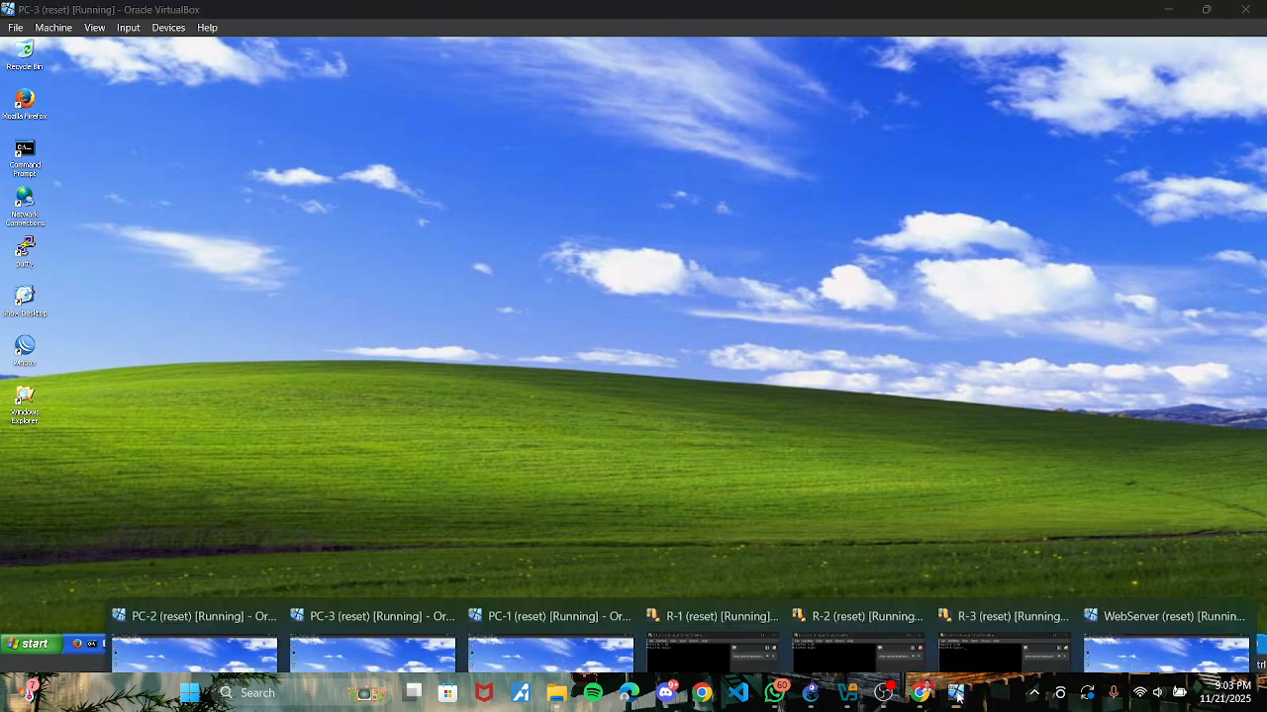
left_click(1123, 570)
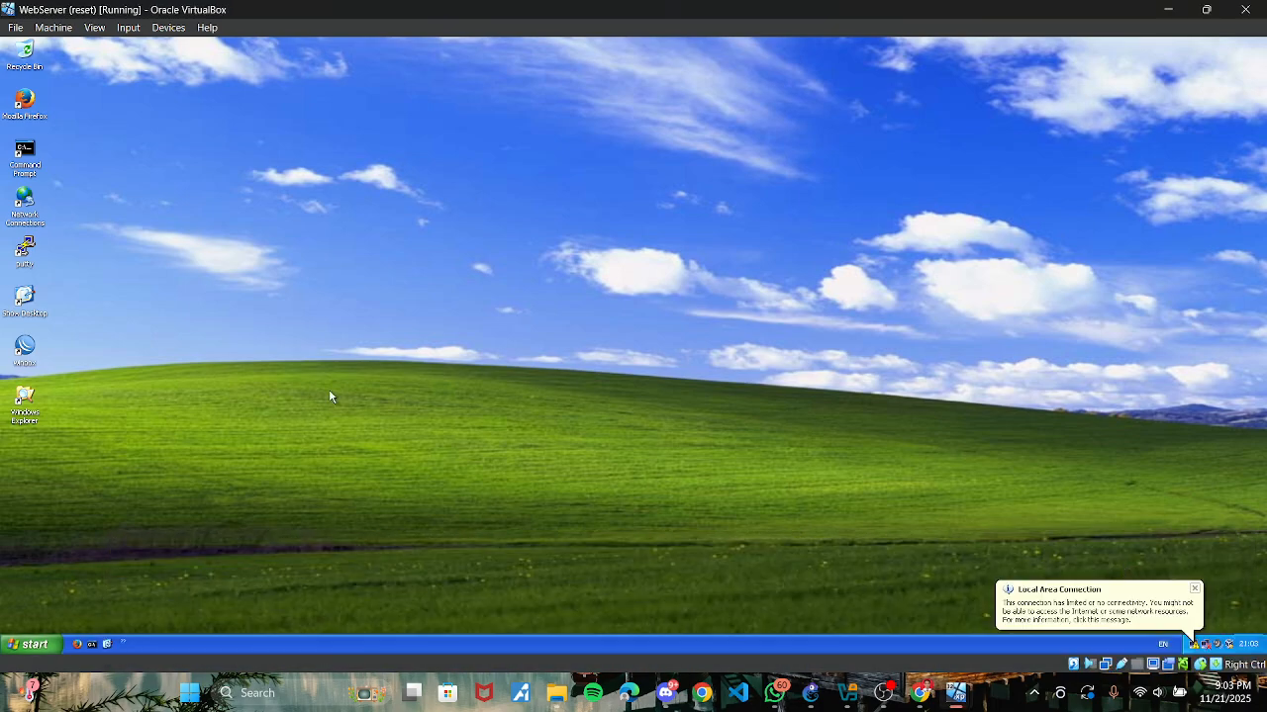
double_click(28, 206)
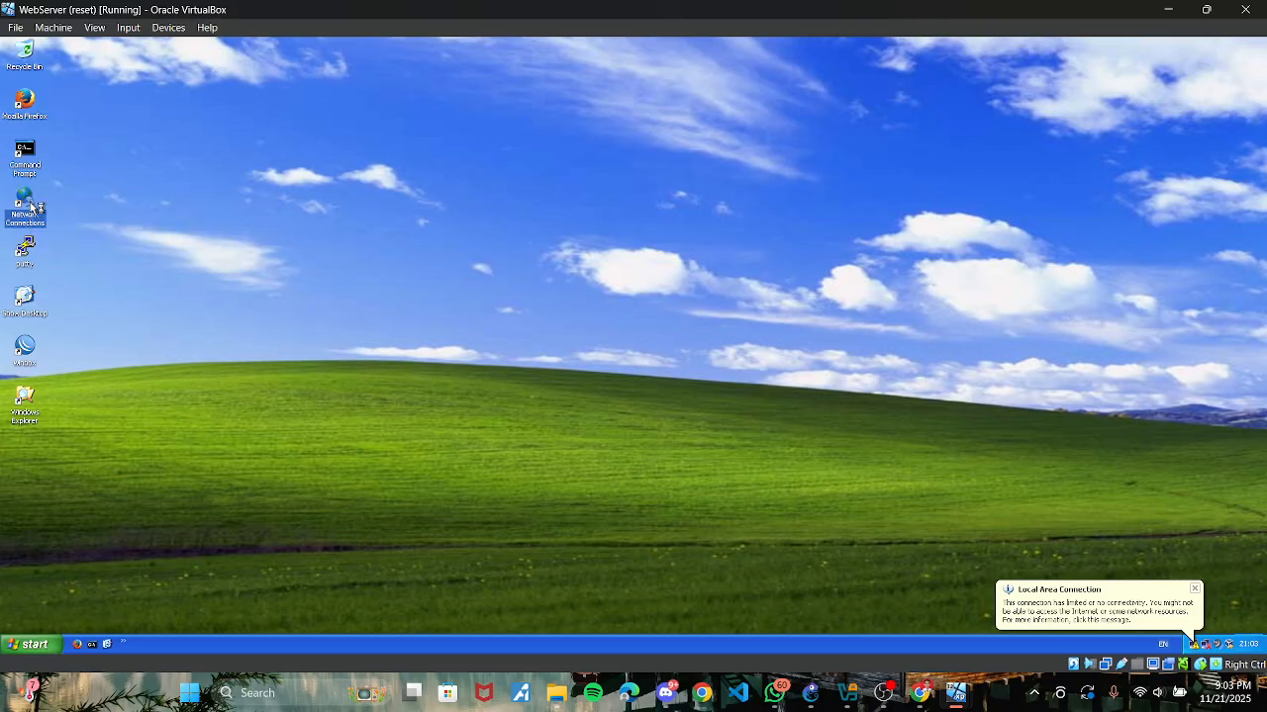
left_click(465, 255)
left_click(464, 254)
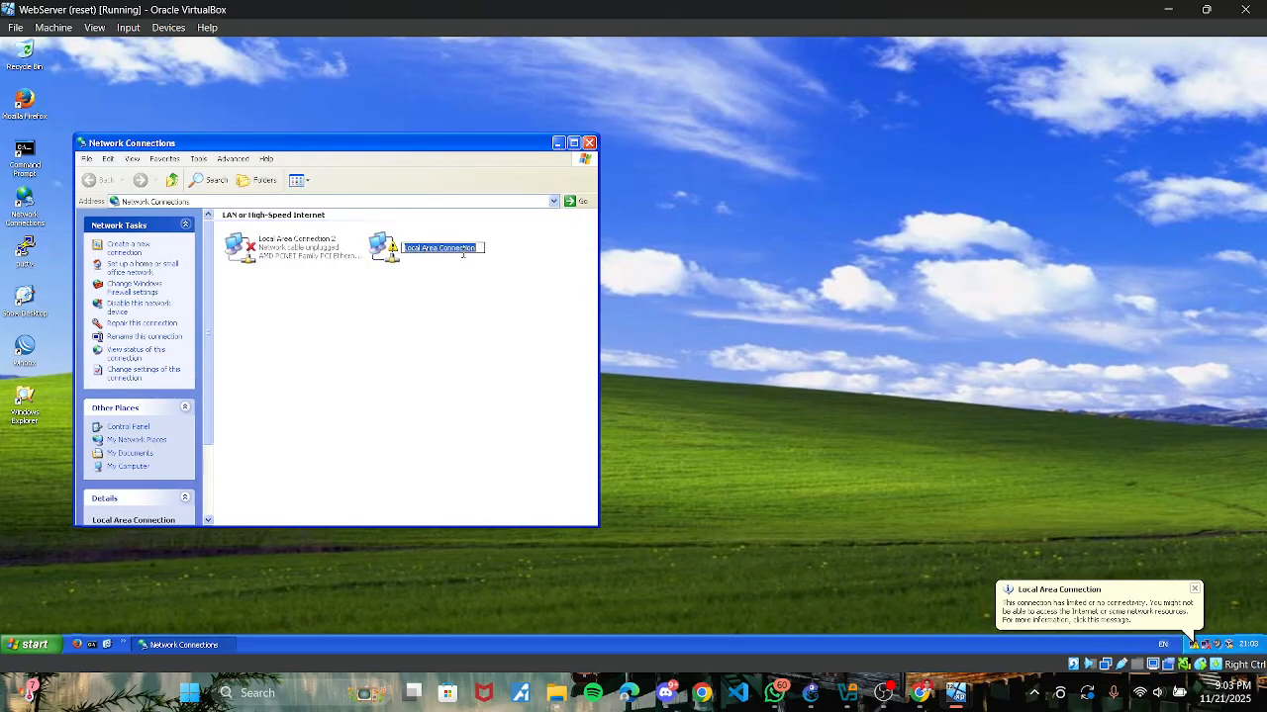
left_click(423, 259)
double_click(422, 258)
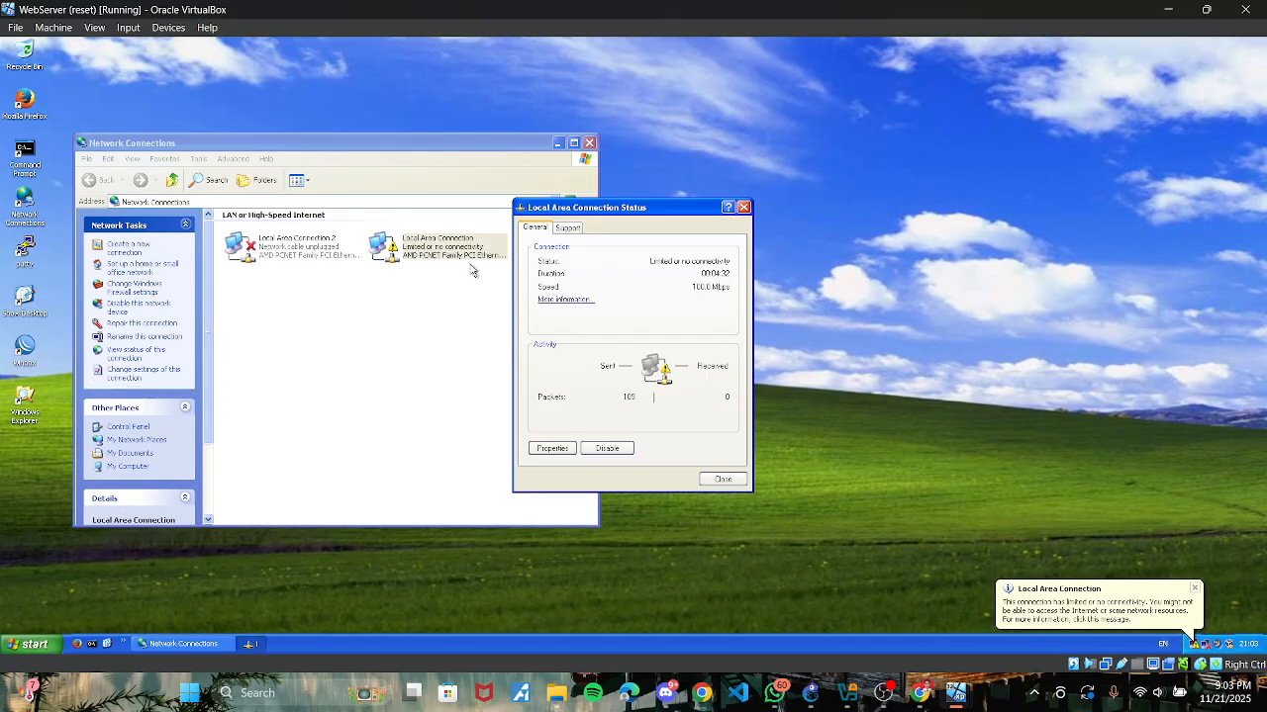
left_click(553, 449)
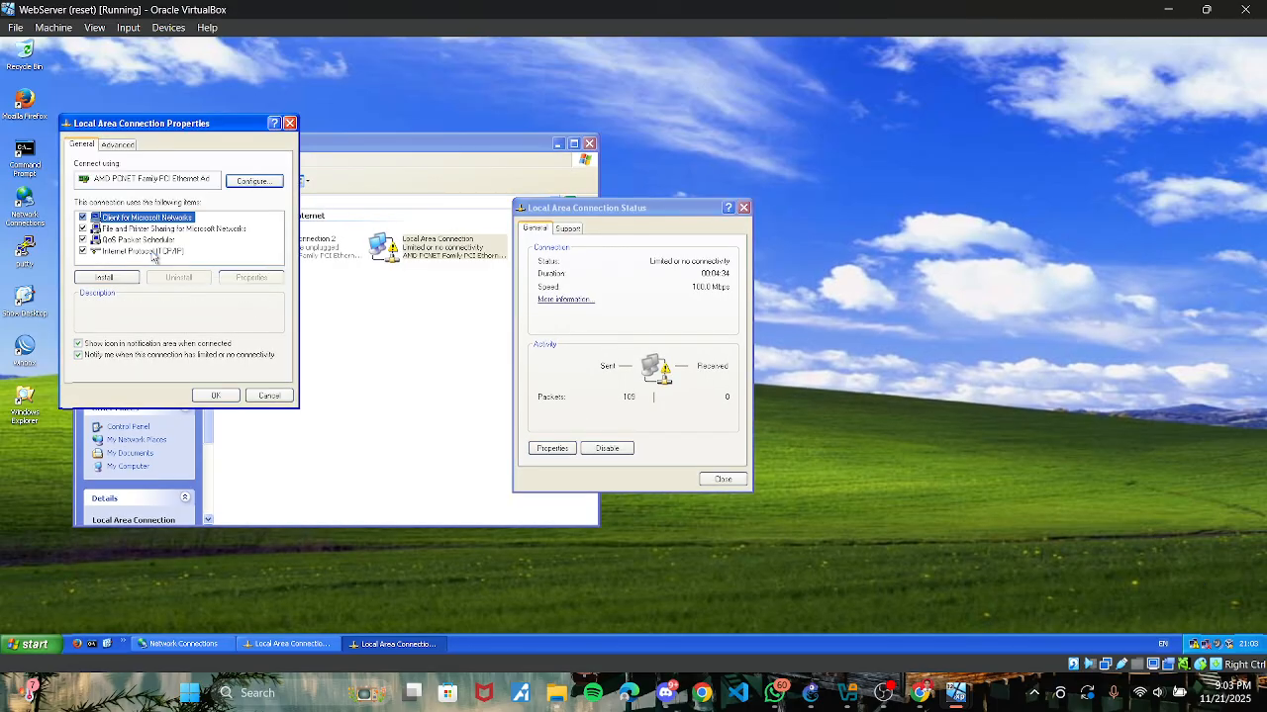
double_click(153, 253)
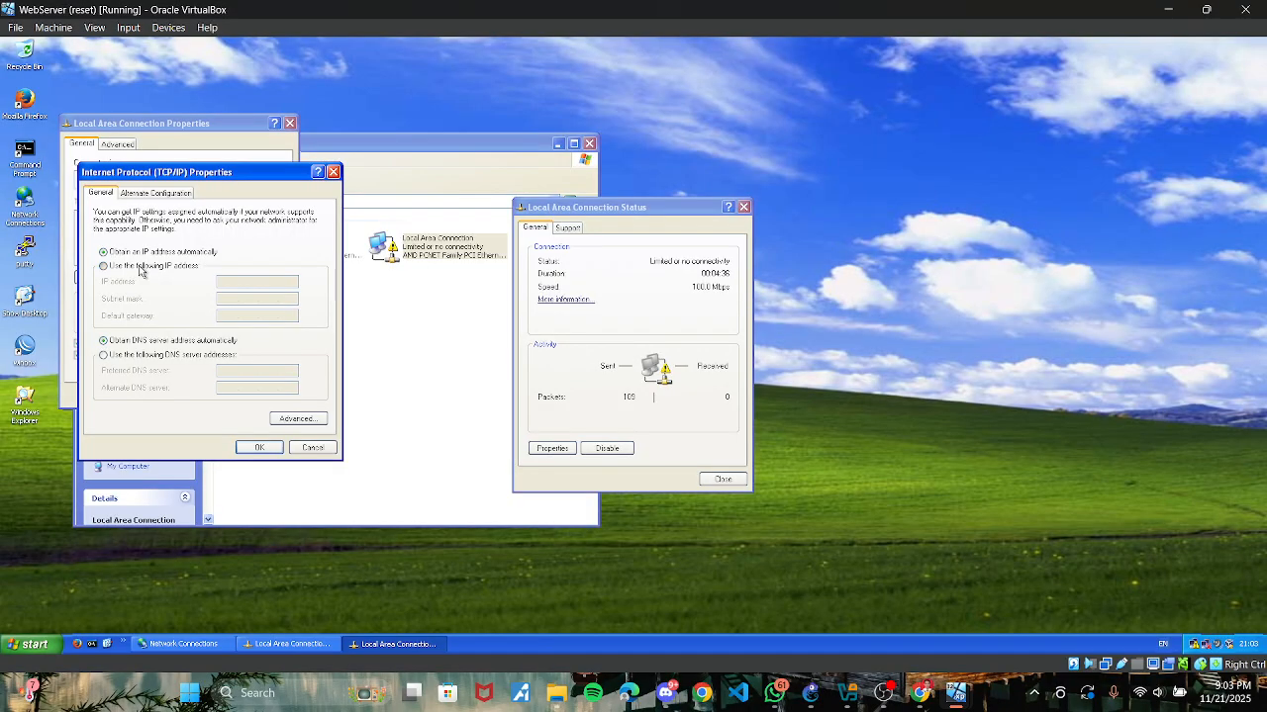
Step: Give the WebServer the static IP address 43.43.43.1 and a default gateway, applying the settings and closing the network windows
left_click(139, 267)
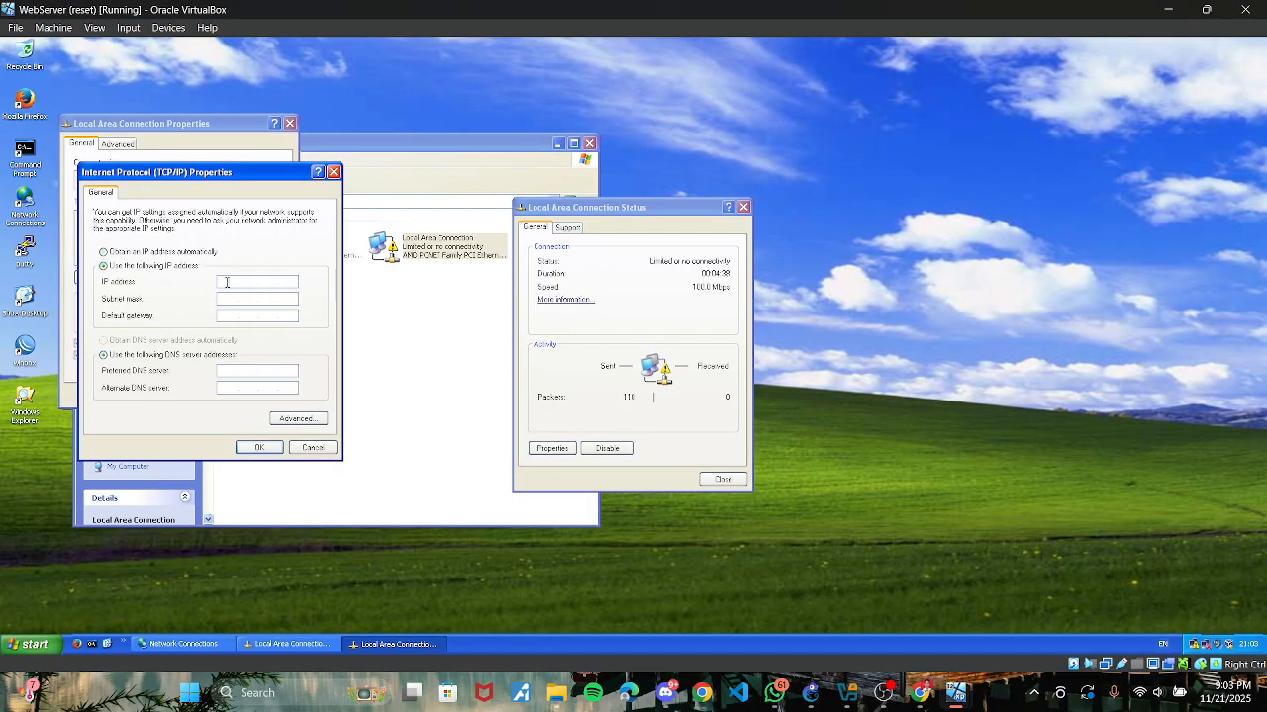
left_click(227, 282)
type("43.43.43.1")
key("Tab")
key("Tab")
type("43.4")
left_click(243, 448)
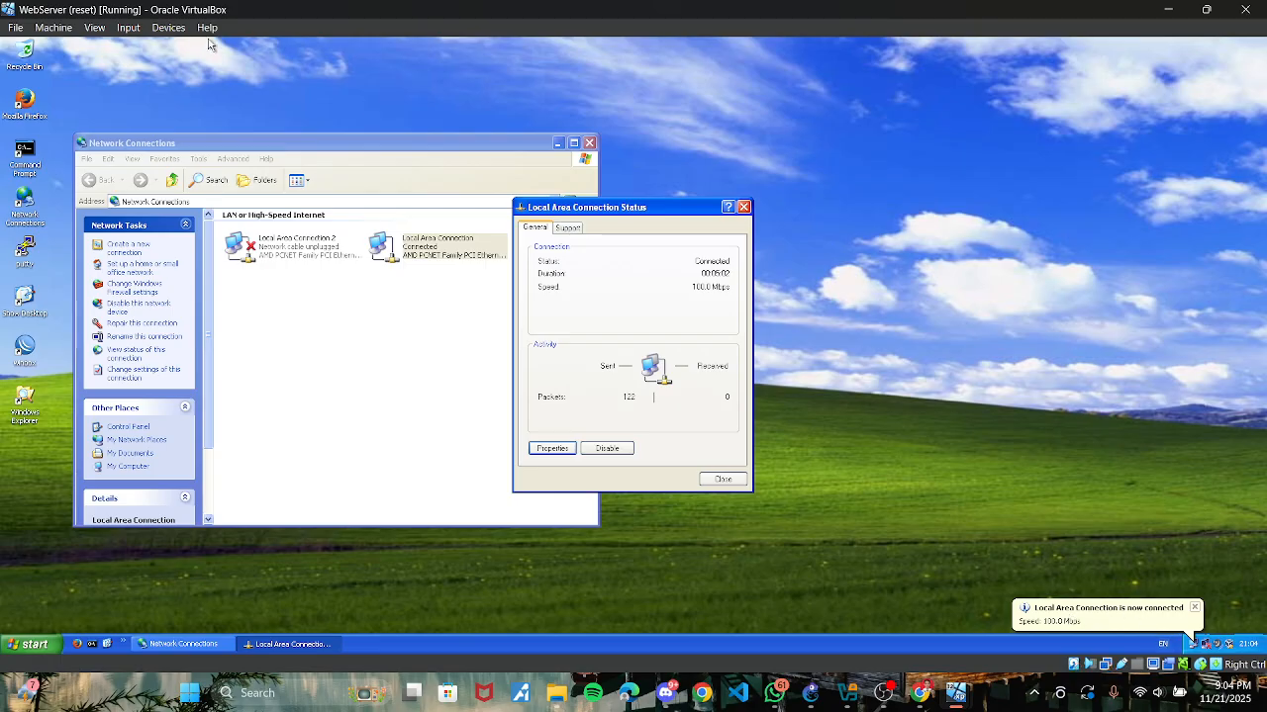
left_click(723, 481)
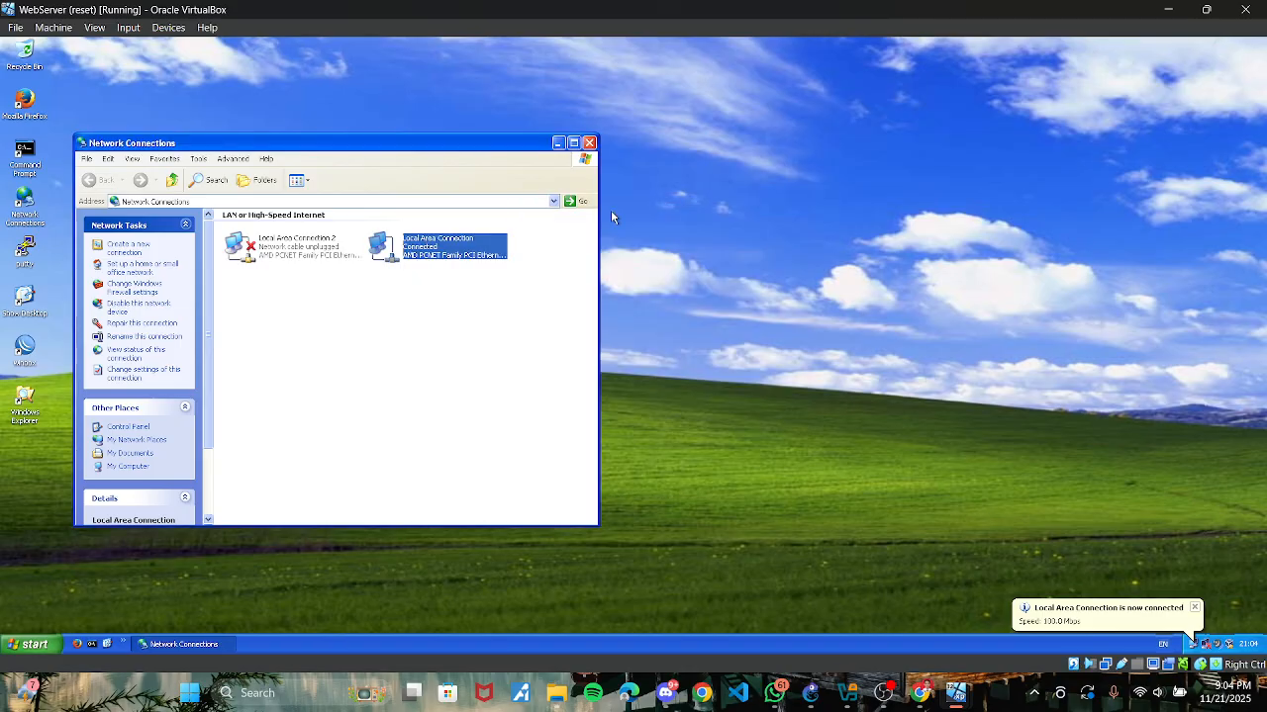
left_click(589, 142)
Step: Switch to the PC-1 virtual machine and connect WinBox to the discovered MikroTik router by its MAC address
left_click(956, 693)
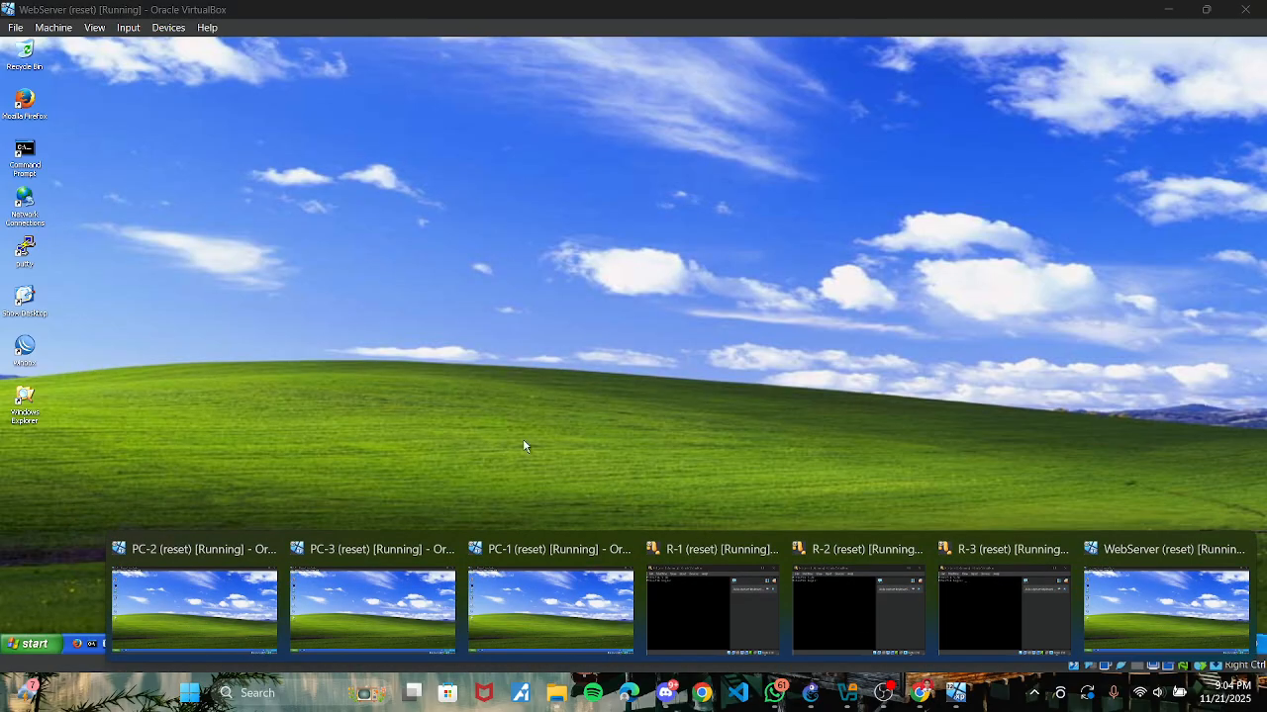
left_click(516, 562)
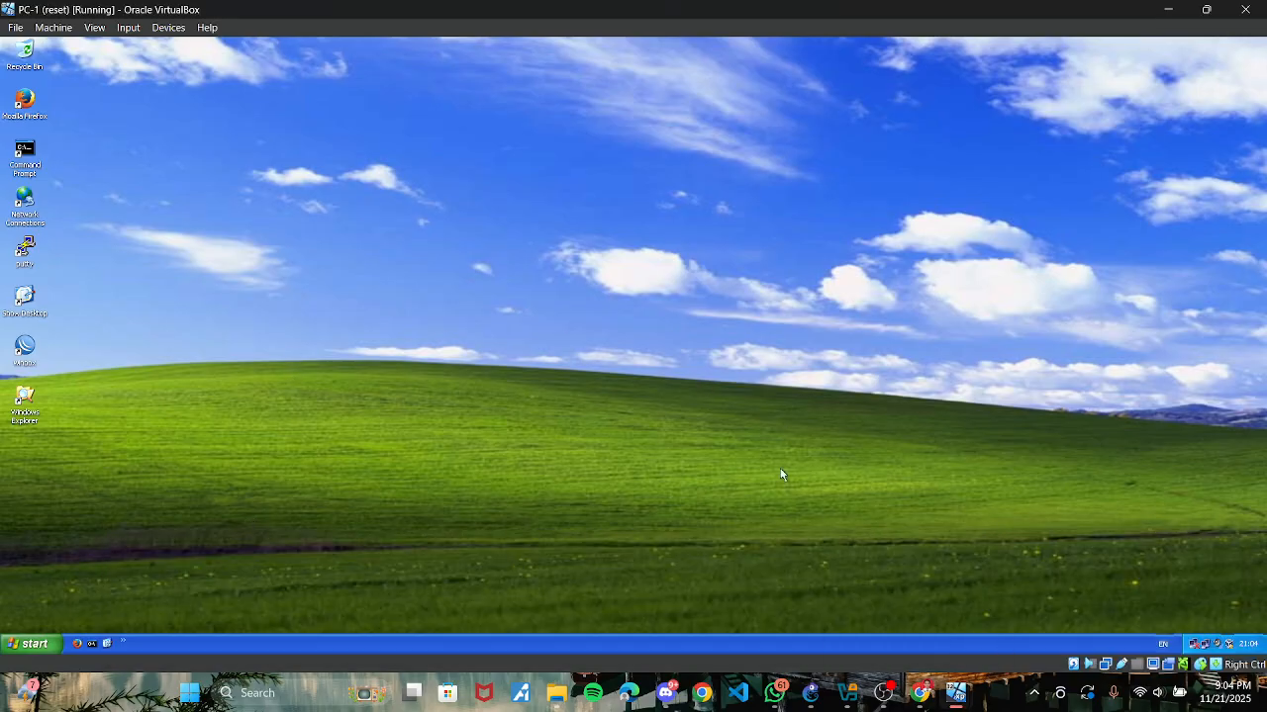
left_click(922, 686)
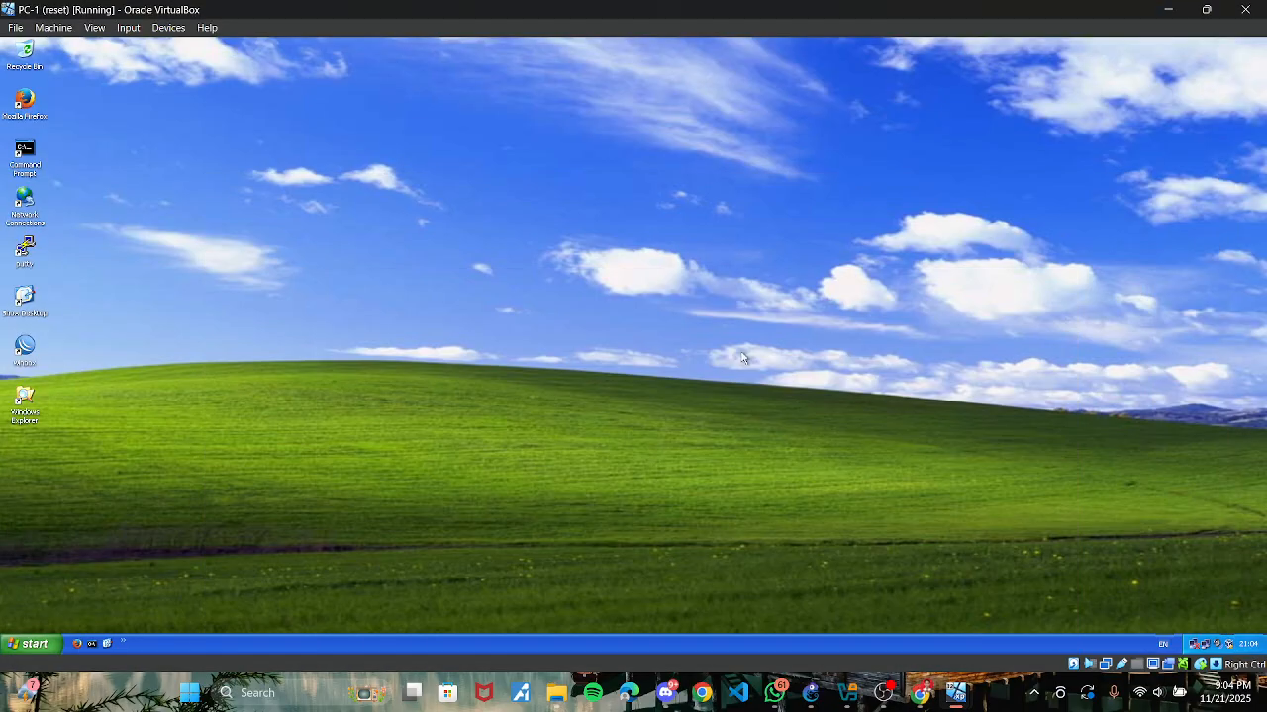
left_click(956, 692)
double_click(26, 344)
left_click(163, 70)
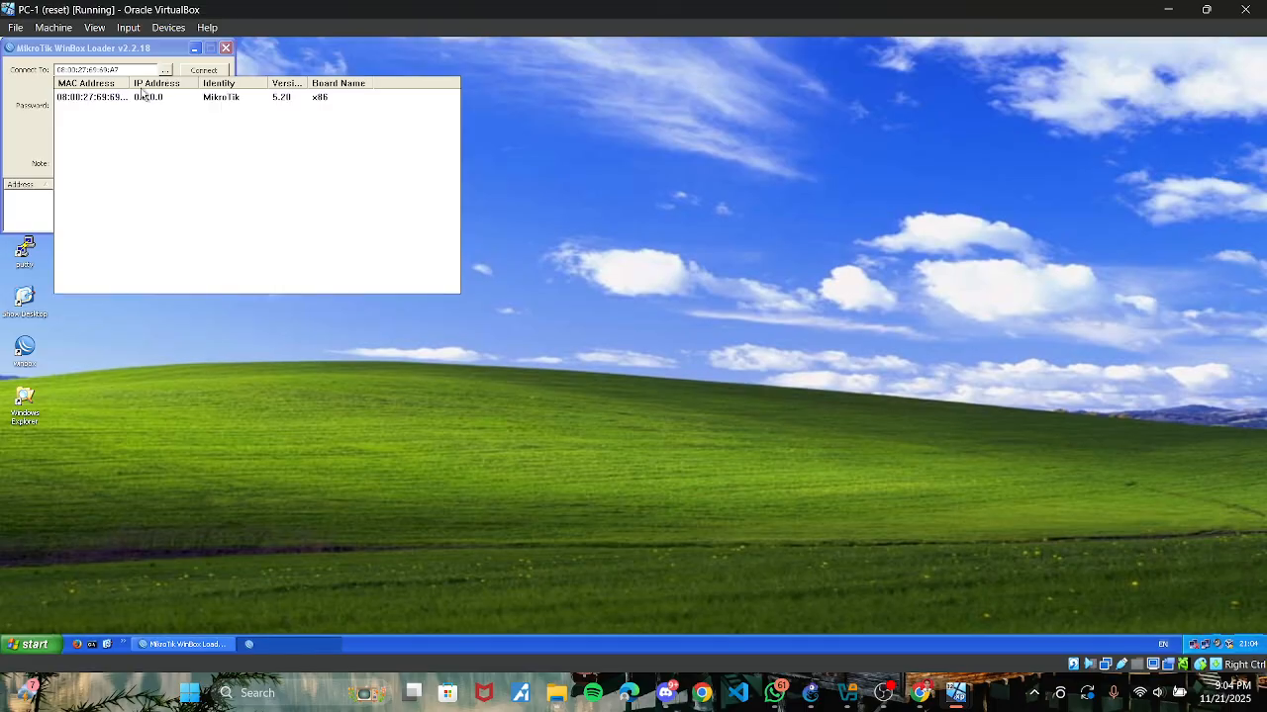
left_click(99, 102)
left_click(205, 71)
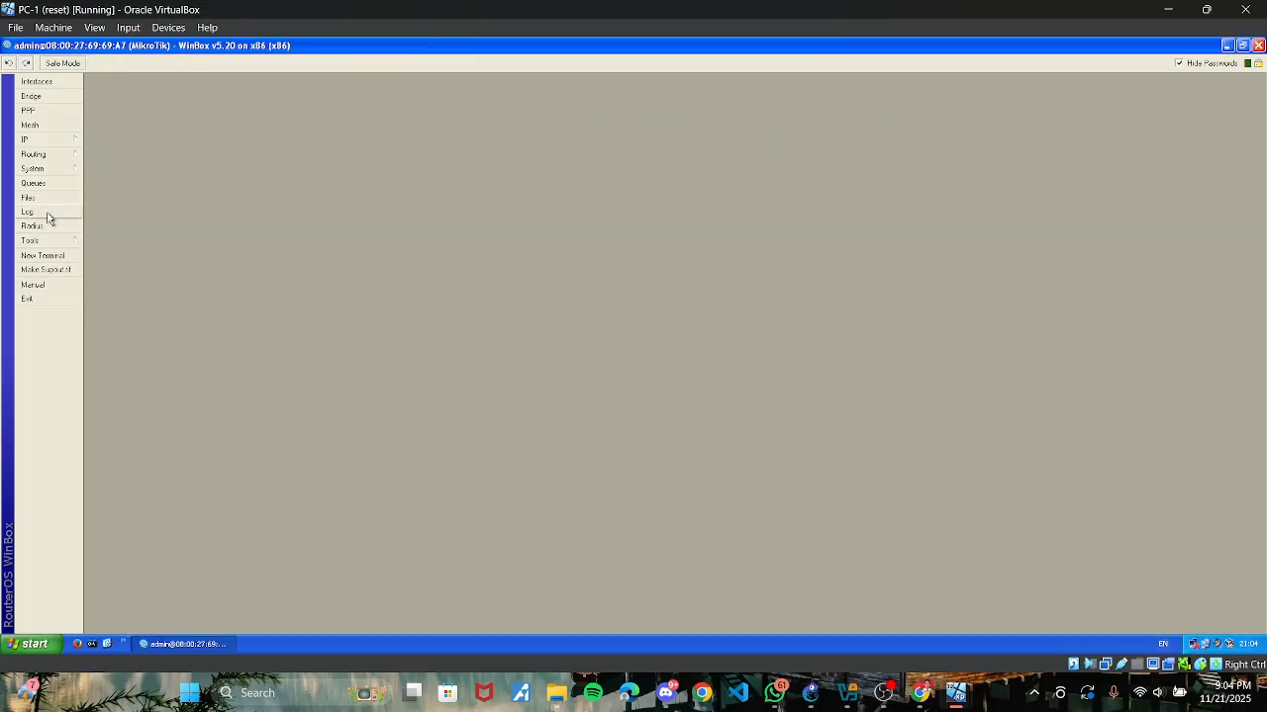
Step: Open the router's IP address list and enter 12.12.12.1/24 in a new address entry, following the assignment's Router 1 table
left_click(47, 142)
left_click(123, 171)
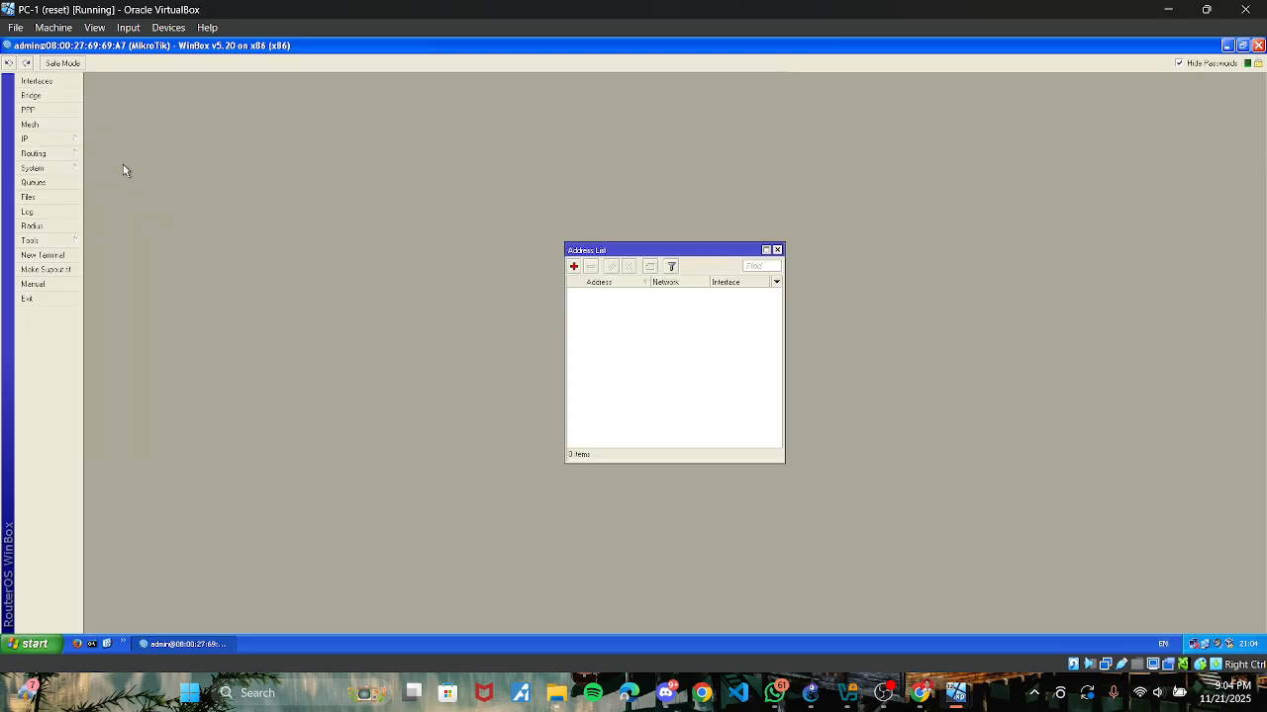
left_click(574, 268)
left_click(919, 694)
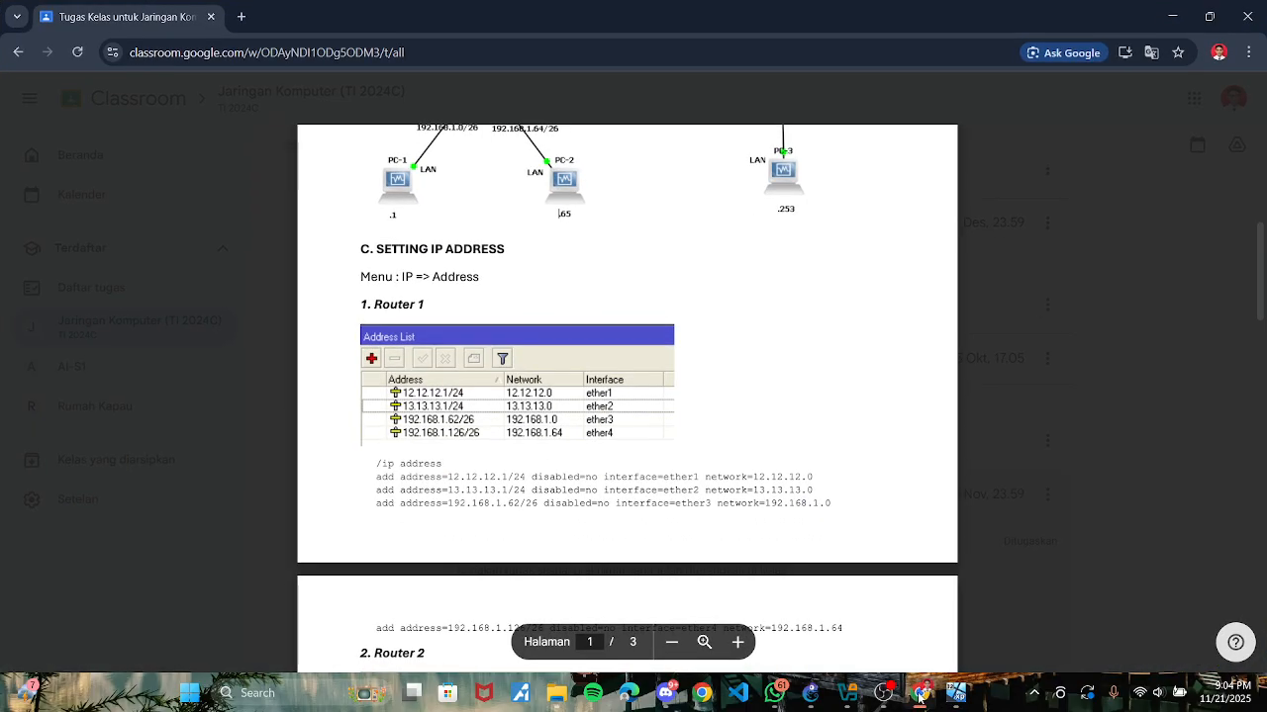
key("alt+Tab")
type("12")
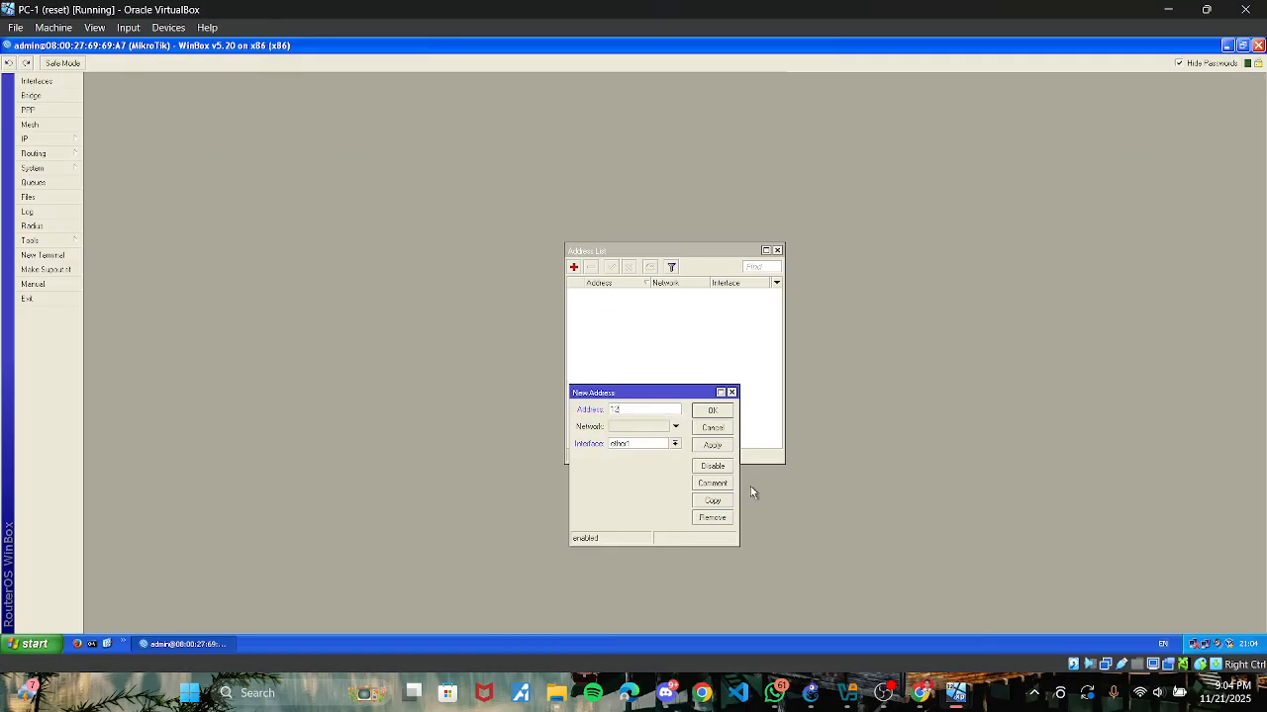
type(".12.12.1/")
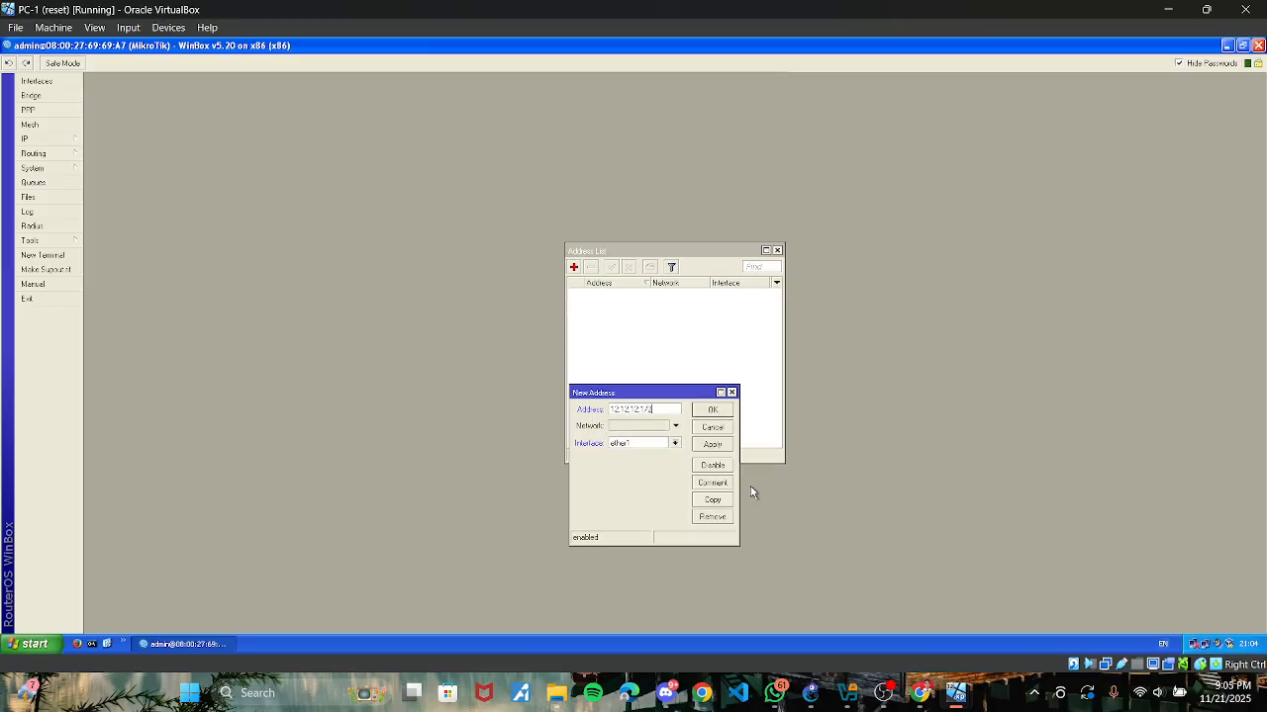
type("24")
key("Tab")
Step: Set the new entry's network to 12.12.12.0 and save it on interface ether1
left_click(920, 693)
left_click(936, 693)
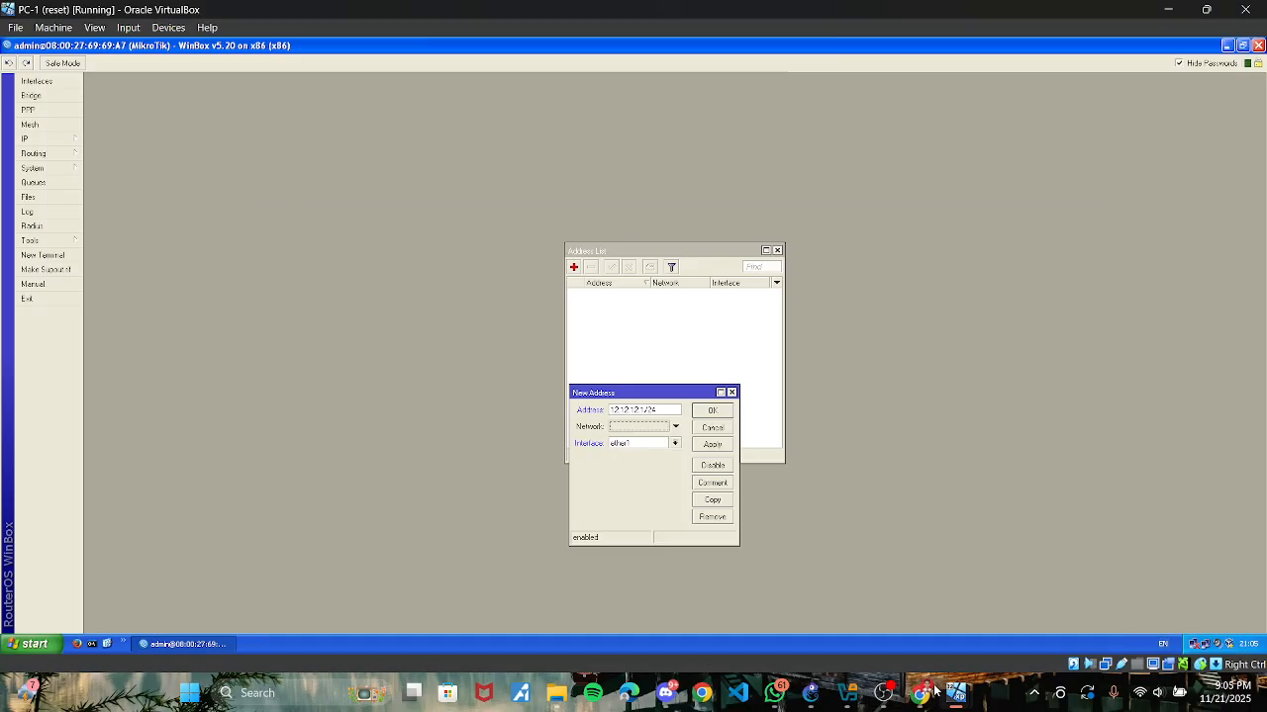
type("12.12.12.0")
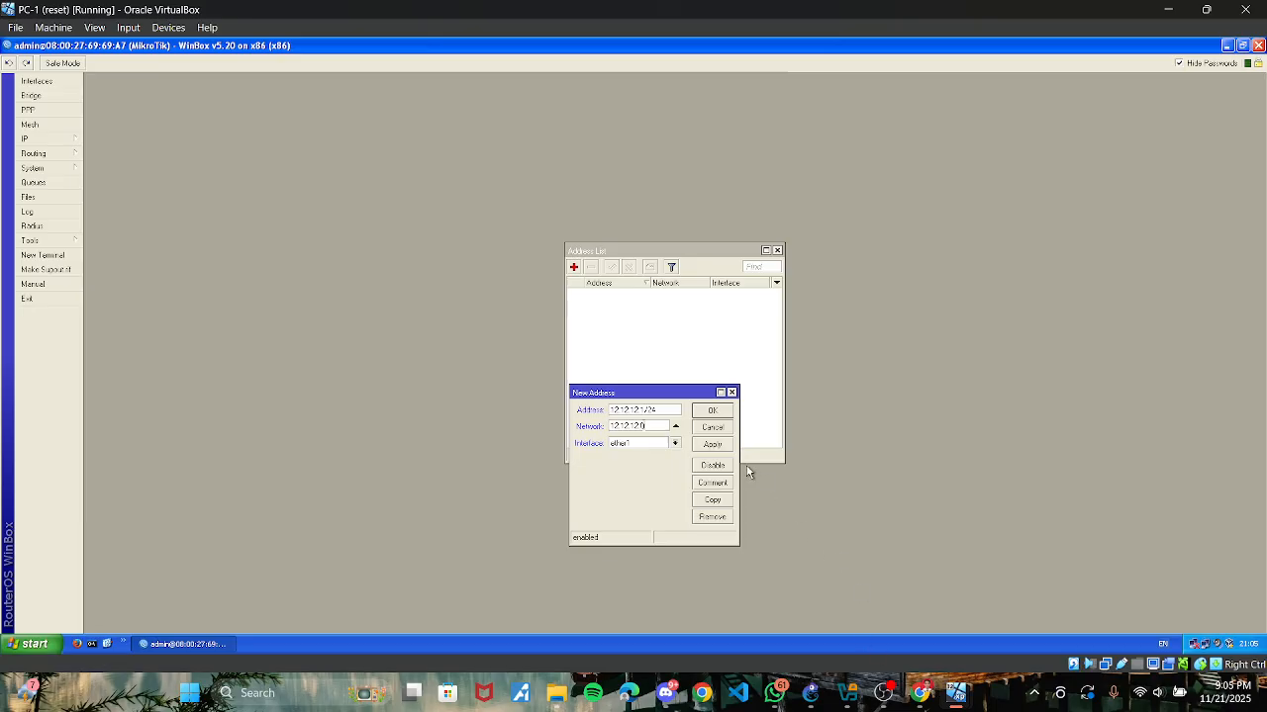
left_click(725, 447)
left_click(713, 416)
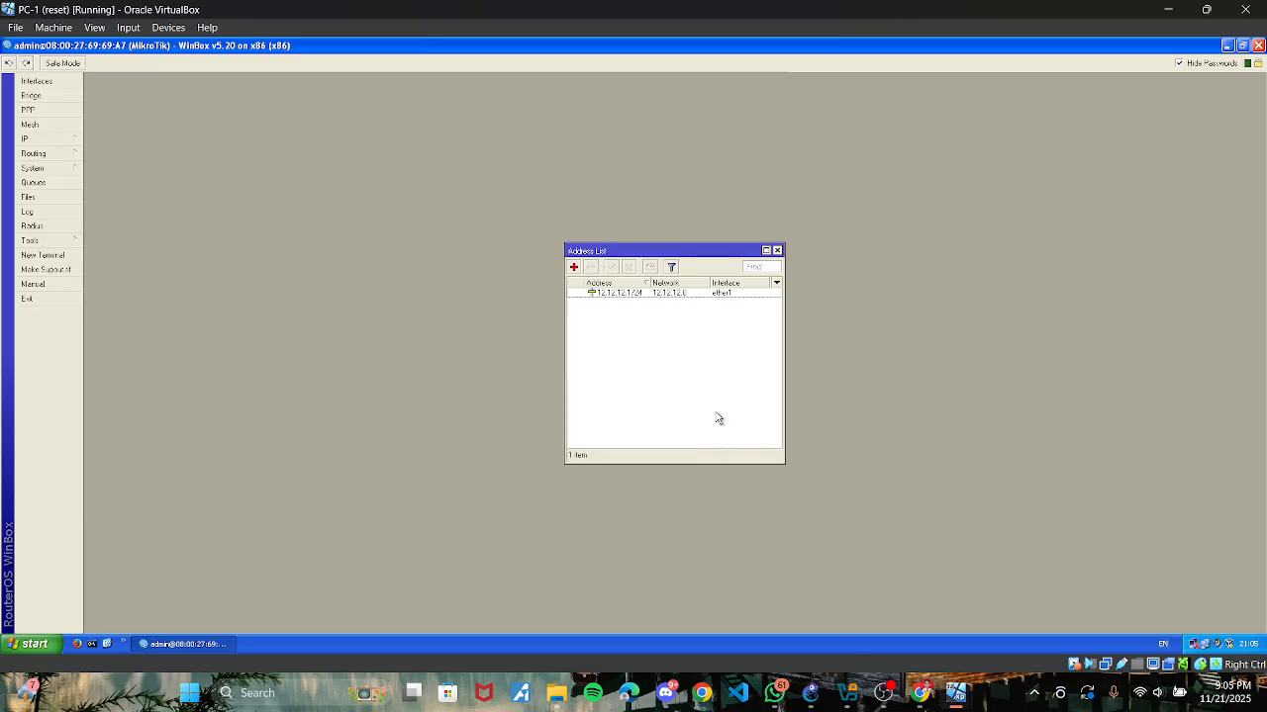
Step: Add the router address 13.13.13.1/24 with network 13.13.13.0 on interface ether2
left_click(573, 267)
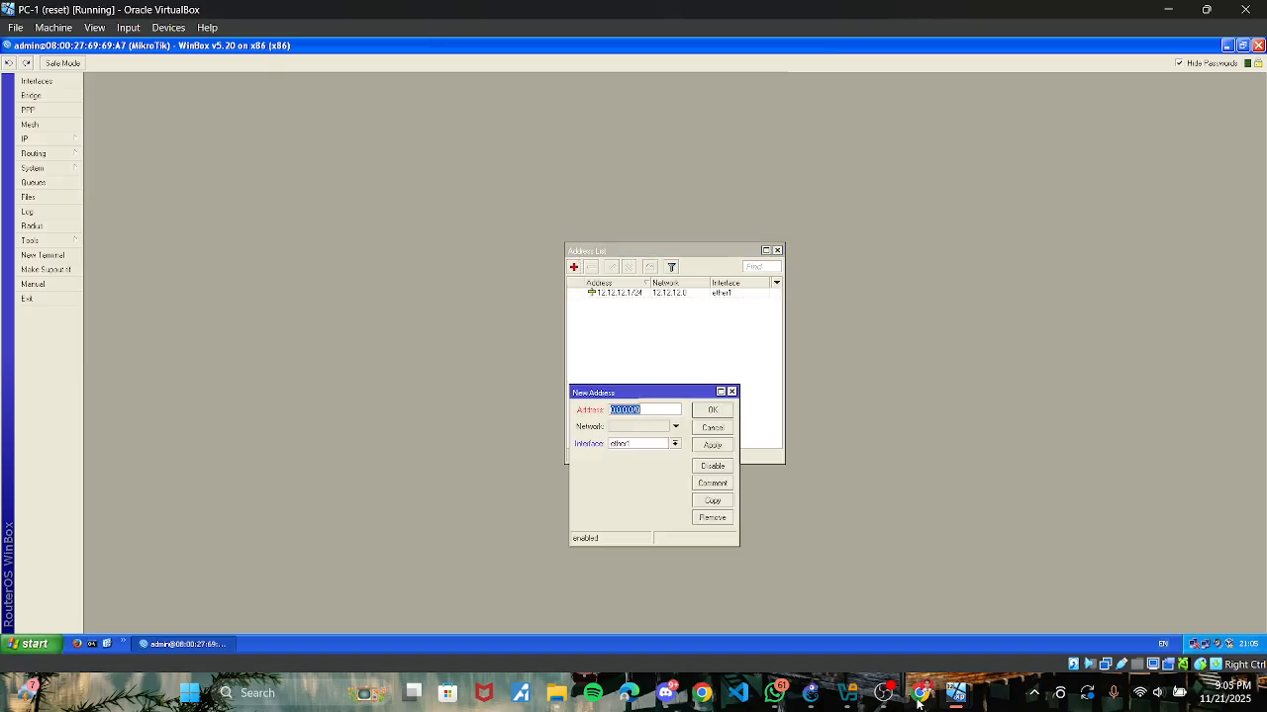
left_click(918, 697)
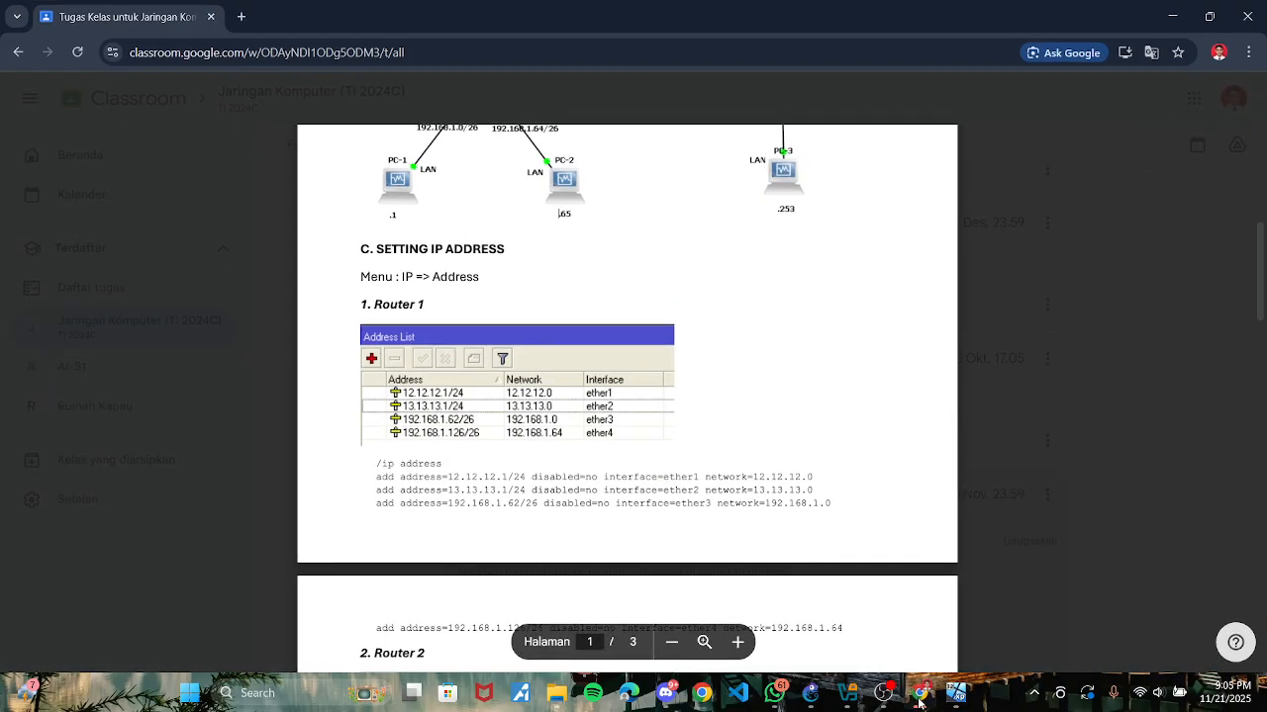
left_click(920, 701)
type("13.13.13.1/24")
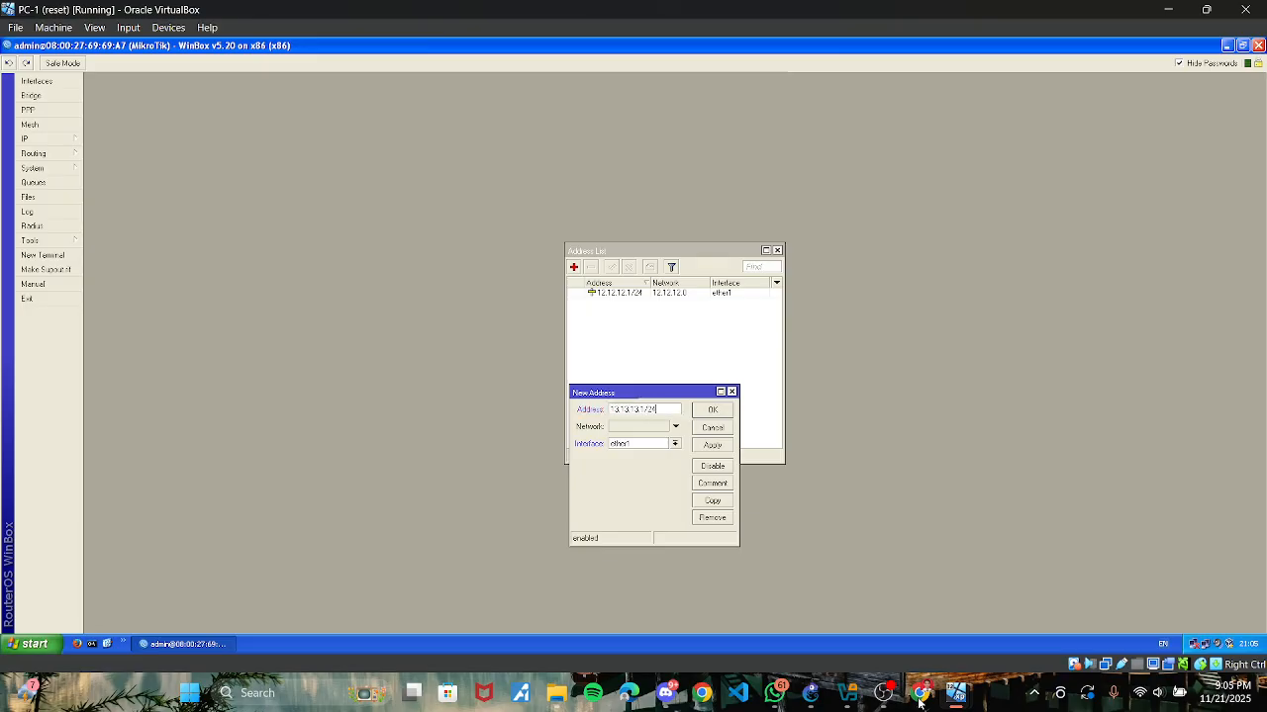
key("Tab")
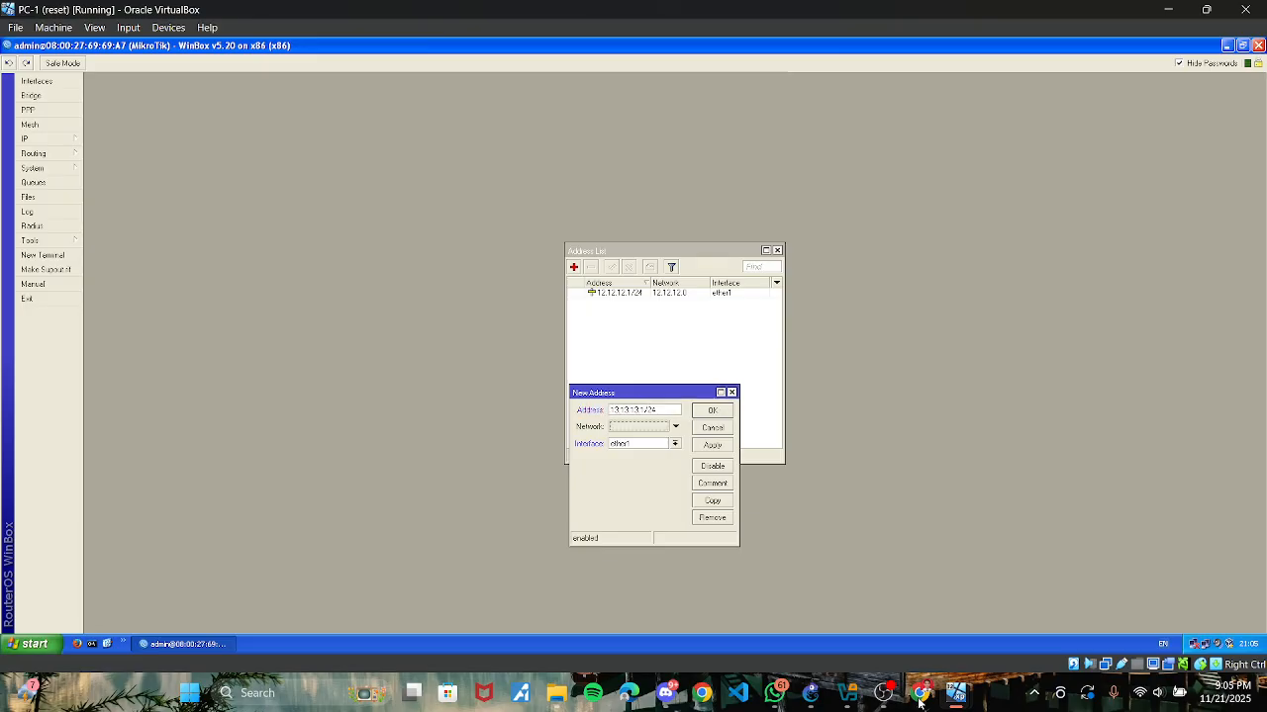
type("13.13.13.0")
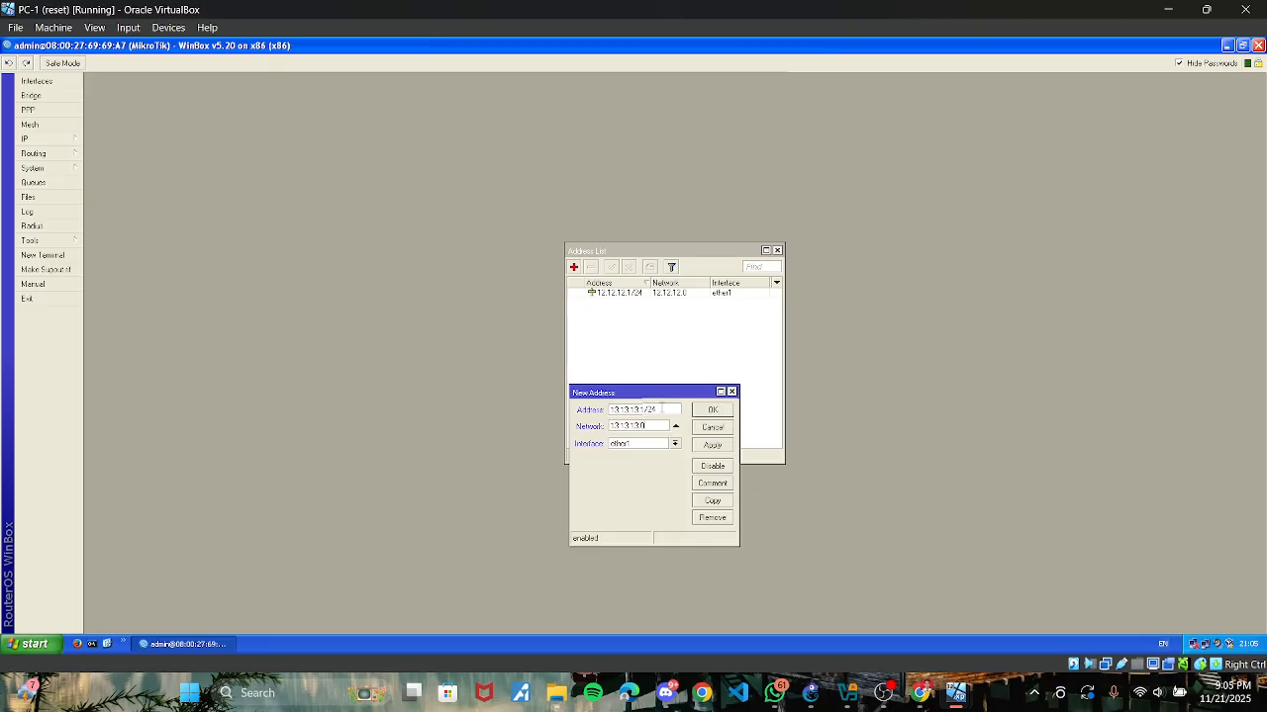
left_click(675, 443)
left_click(680, 467)
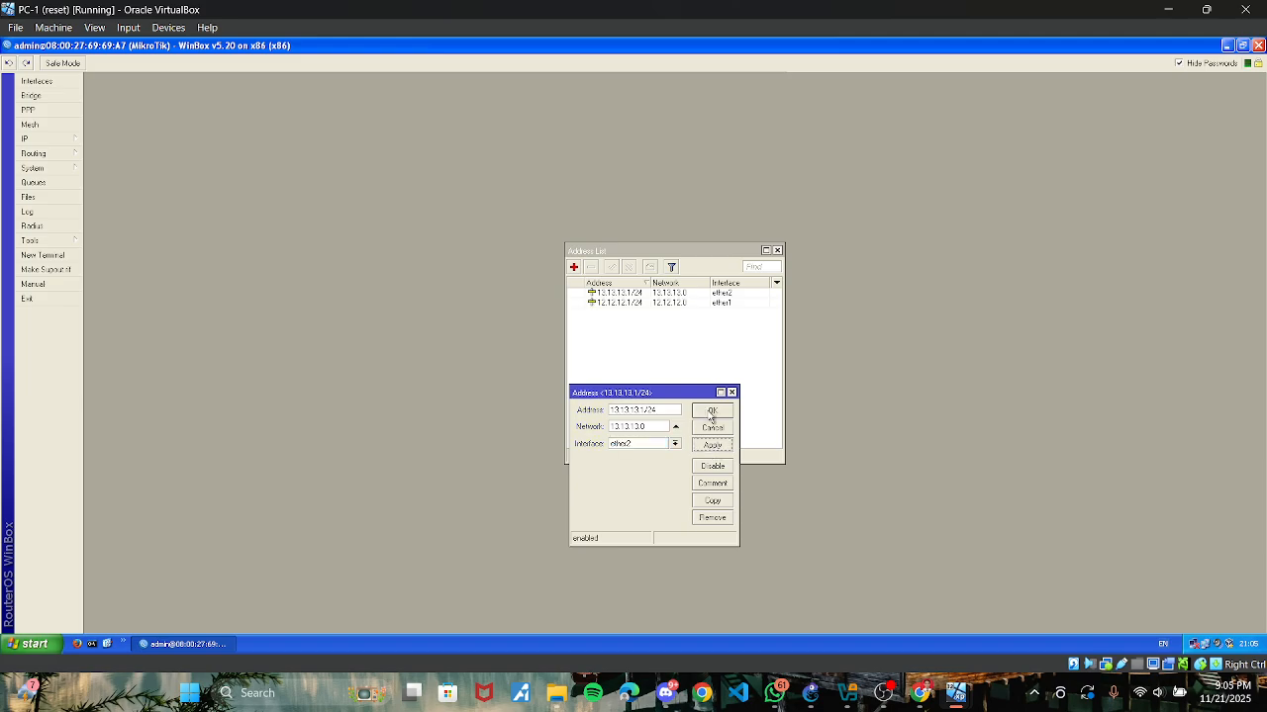
left_click(711, 411)
Step: Create another router address entry with the address 192.168.1.62/26 from the assignment's Router 1 table
left_click(574, 267)
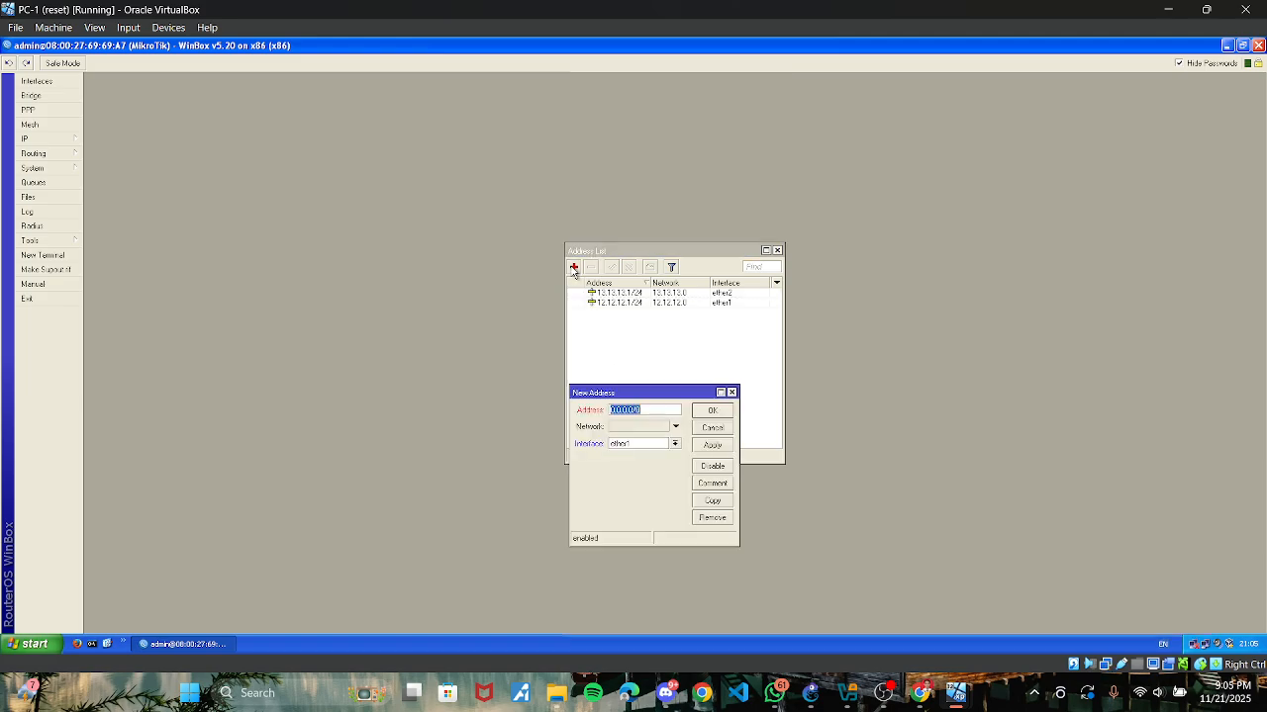
left_click(923, 697)
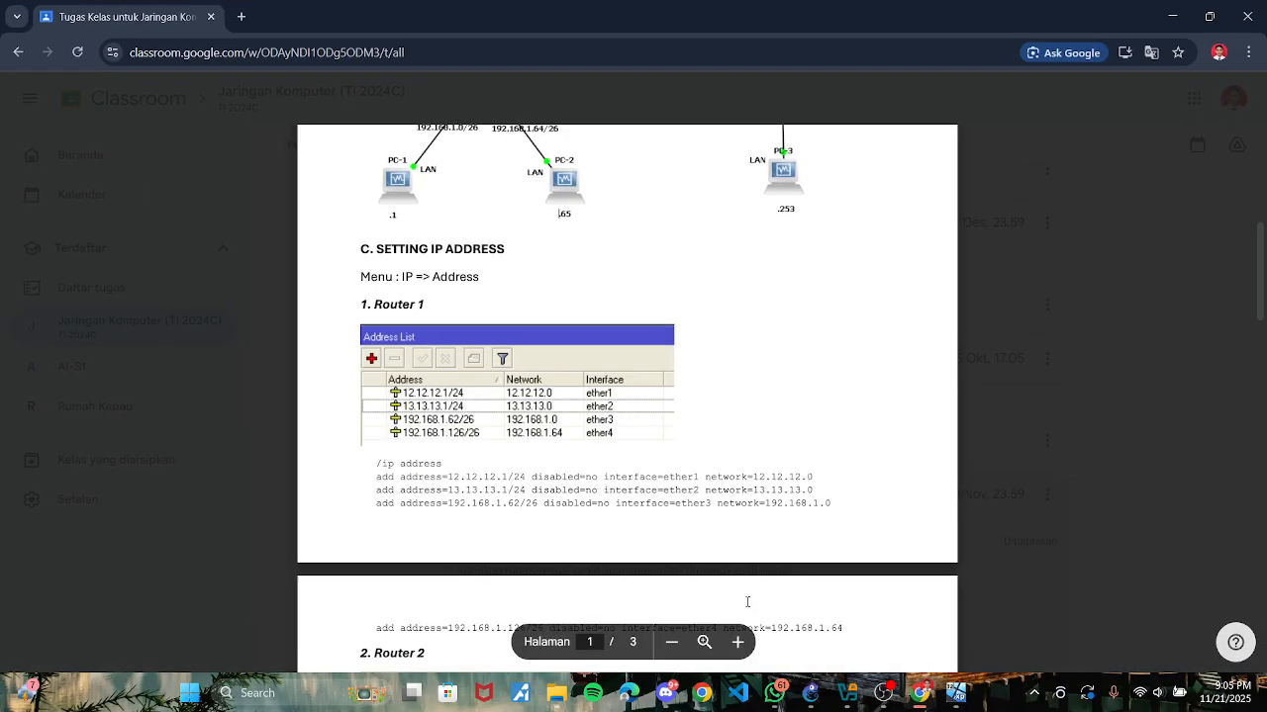
key("alt+Tab")
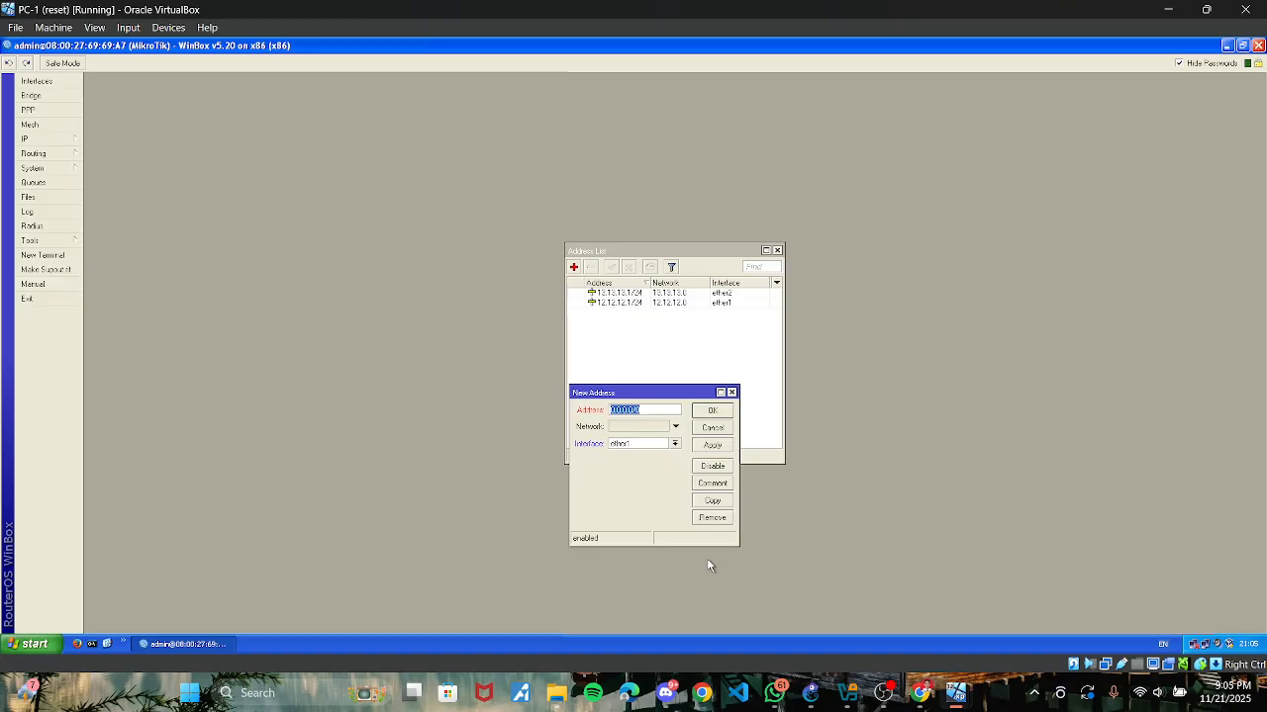
type("192.168")
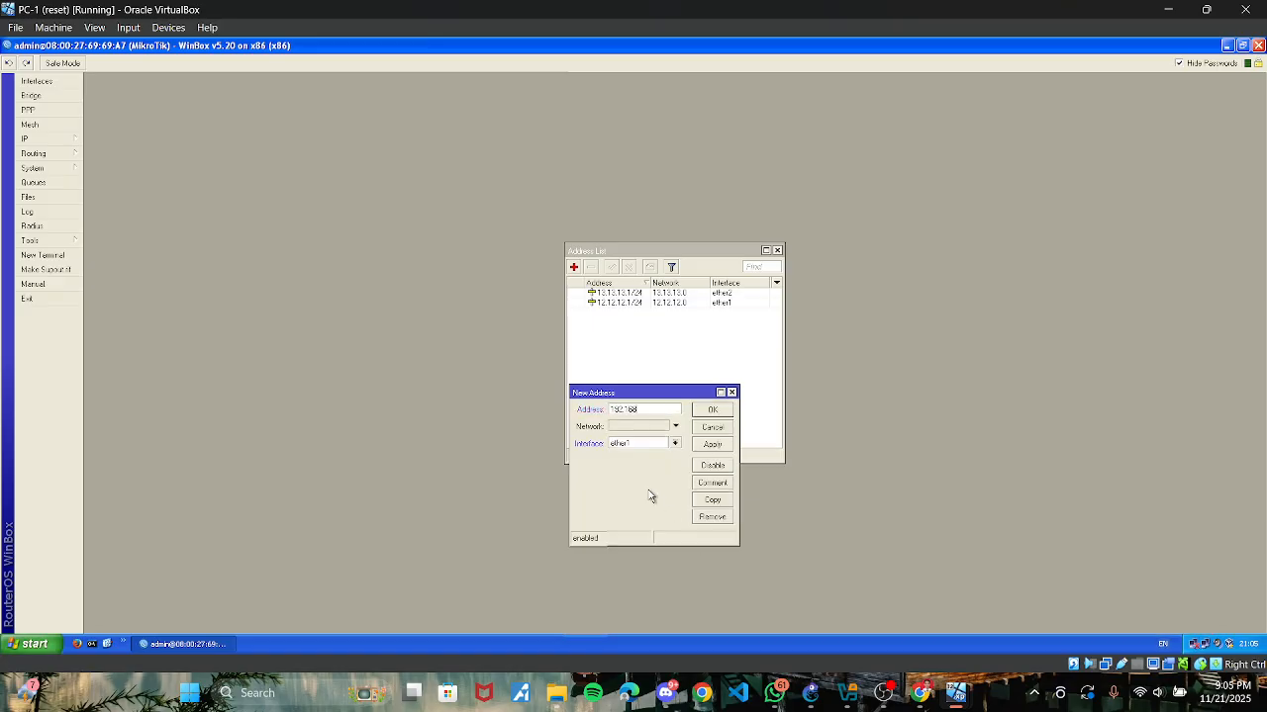
type(".1.62/26")
left_click(920, 693)
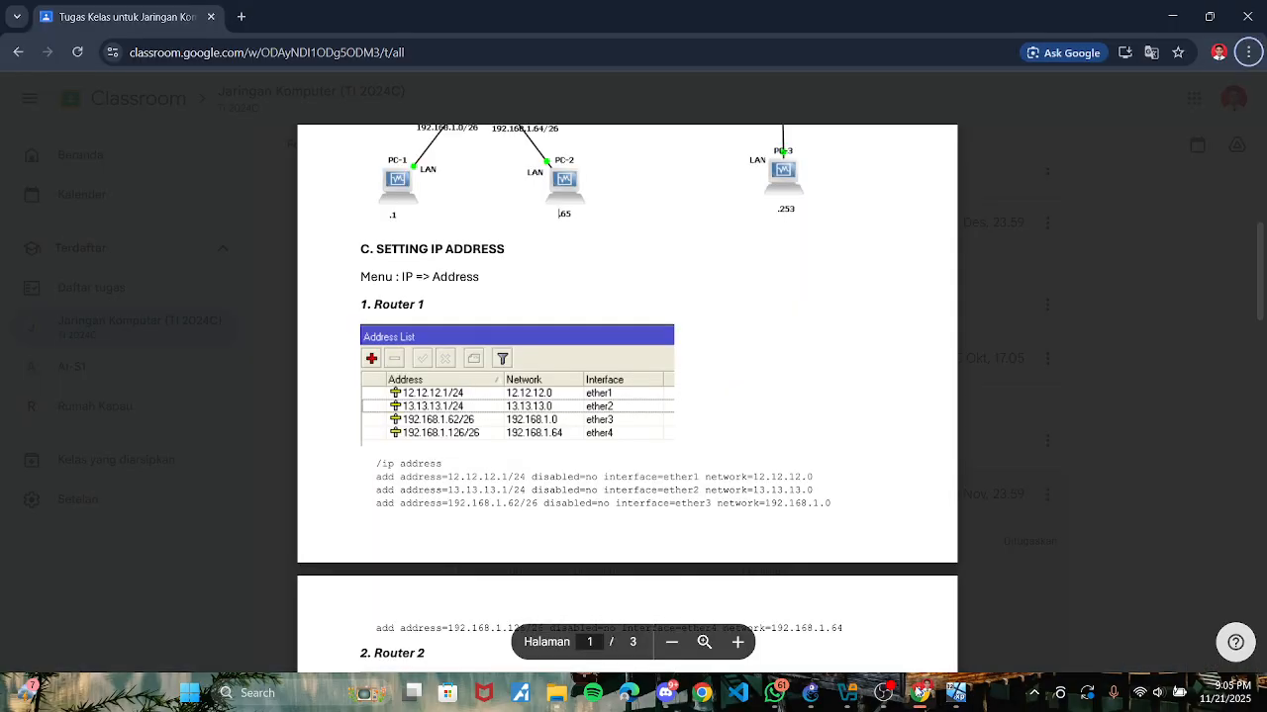
left_click(920, 692)
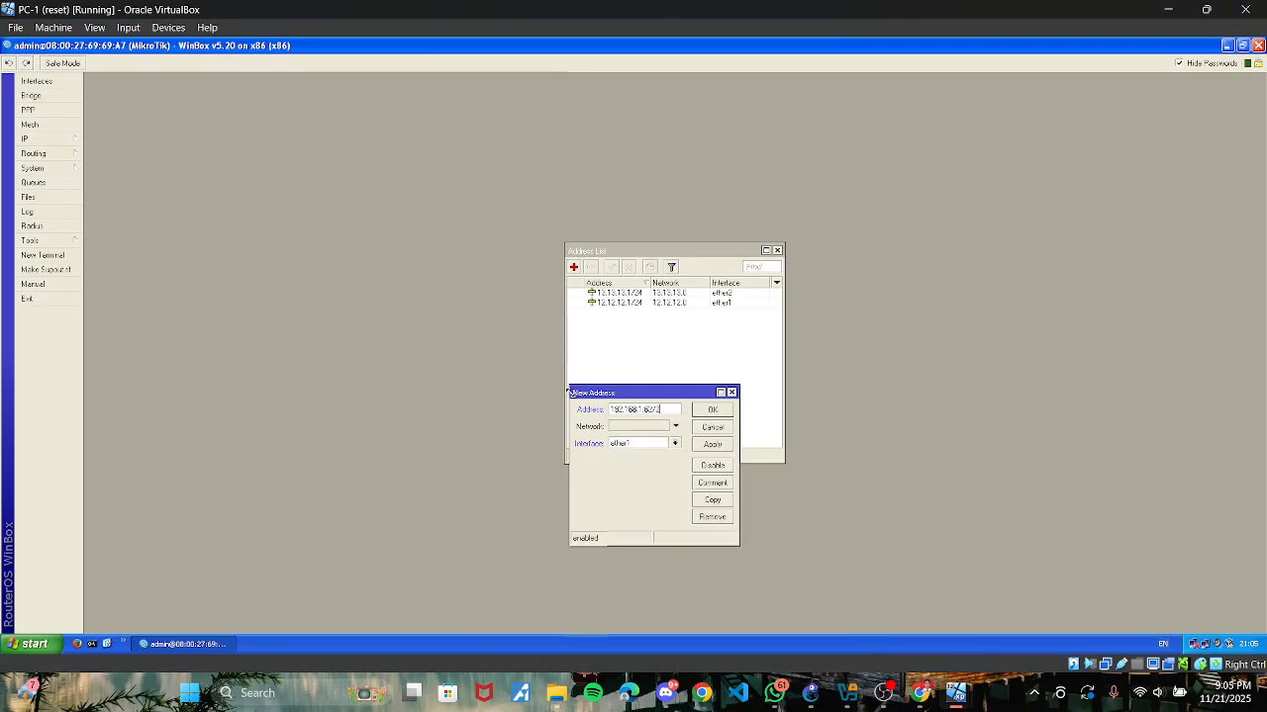
Step: Set the 192.168.1.62/26 entry's network to 192.168.1.0 and its interface to ether3, and save it
left_click(923, 693)
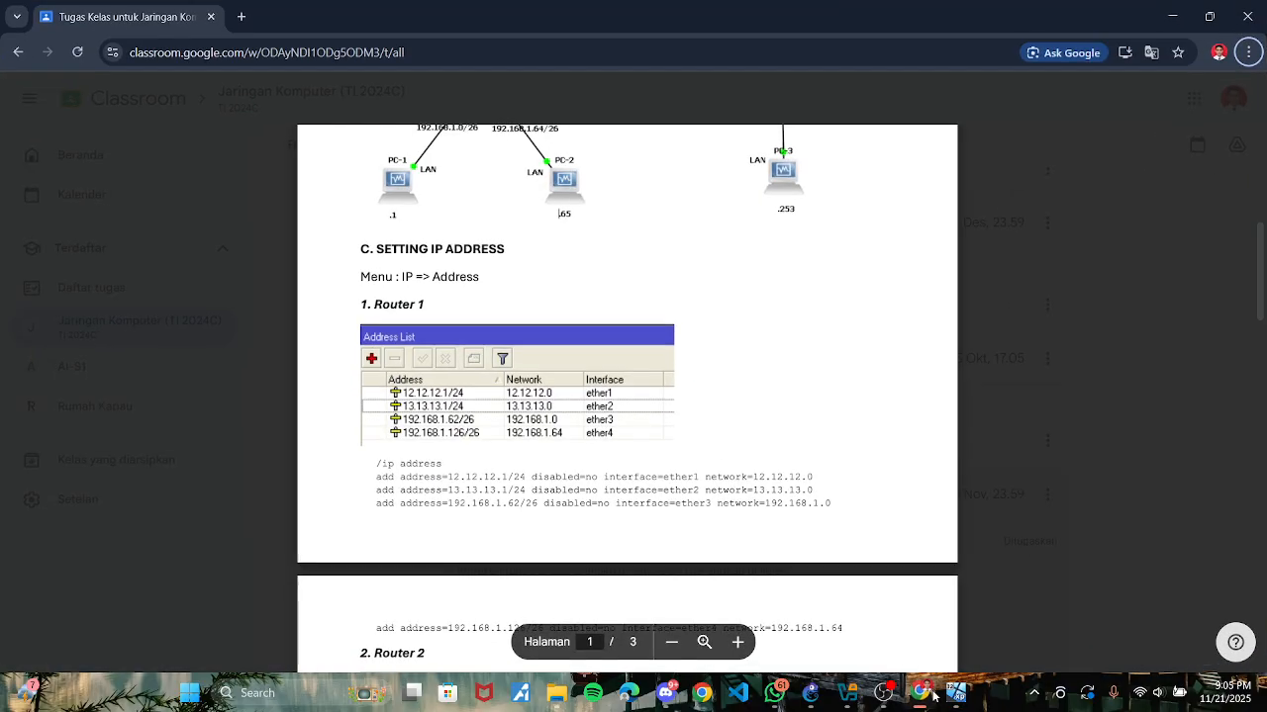
left_click(933, 695)
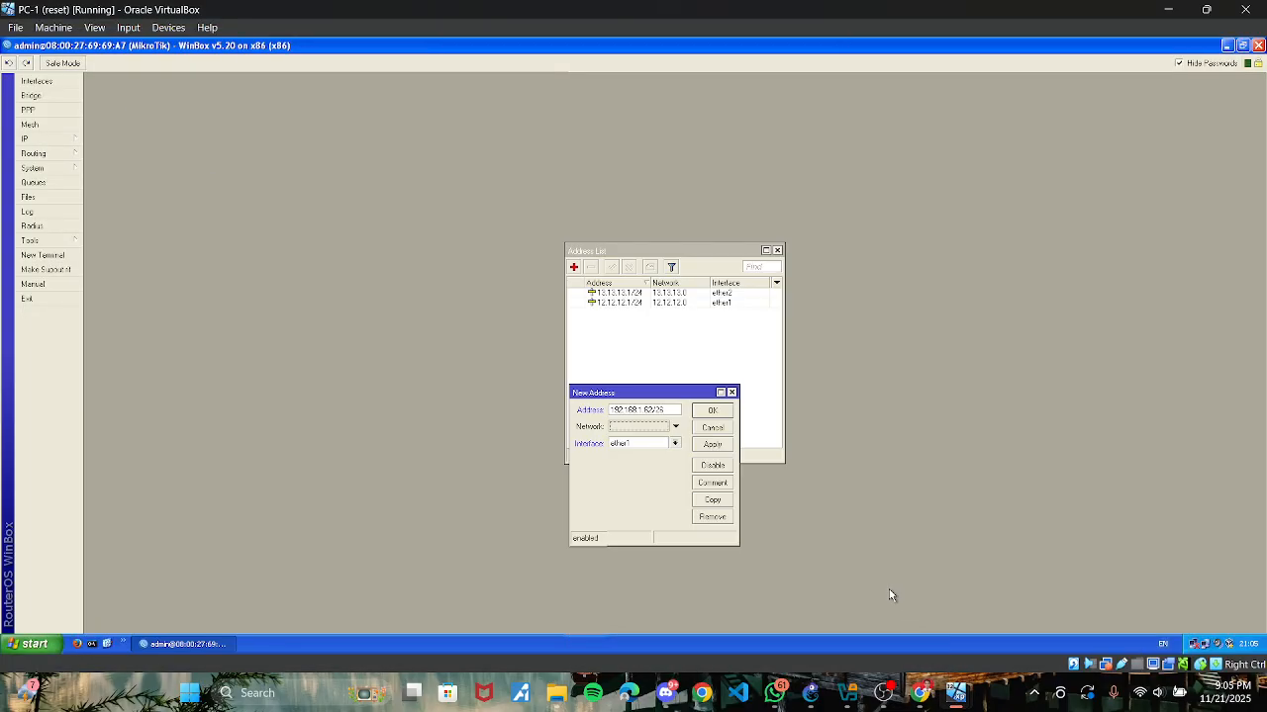
type("19")
left_click(675, 443)
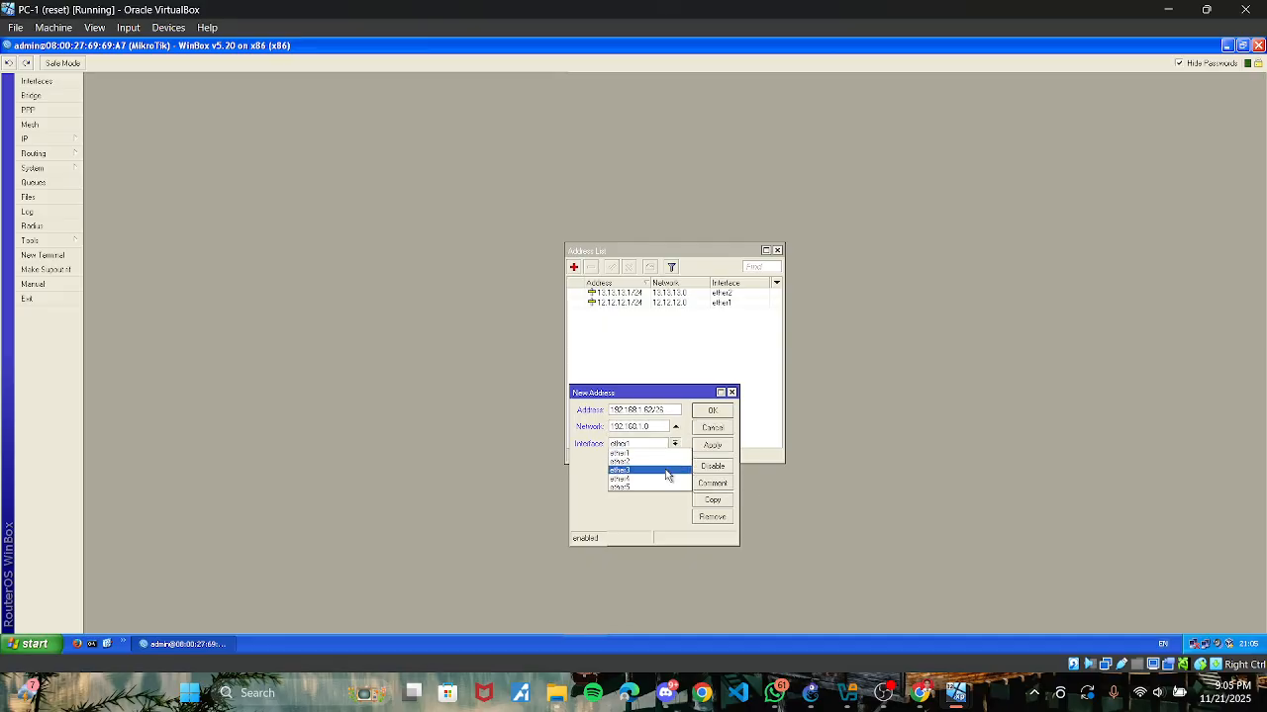
left_click(672, 471)
left_click(711, 447)
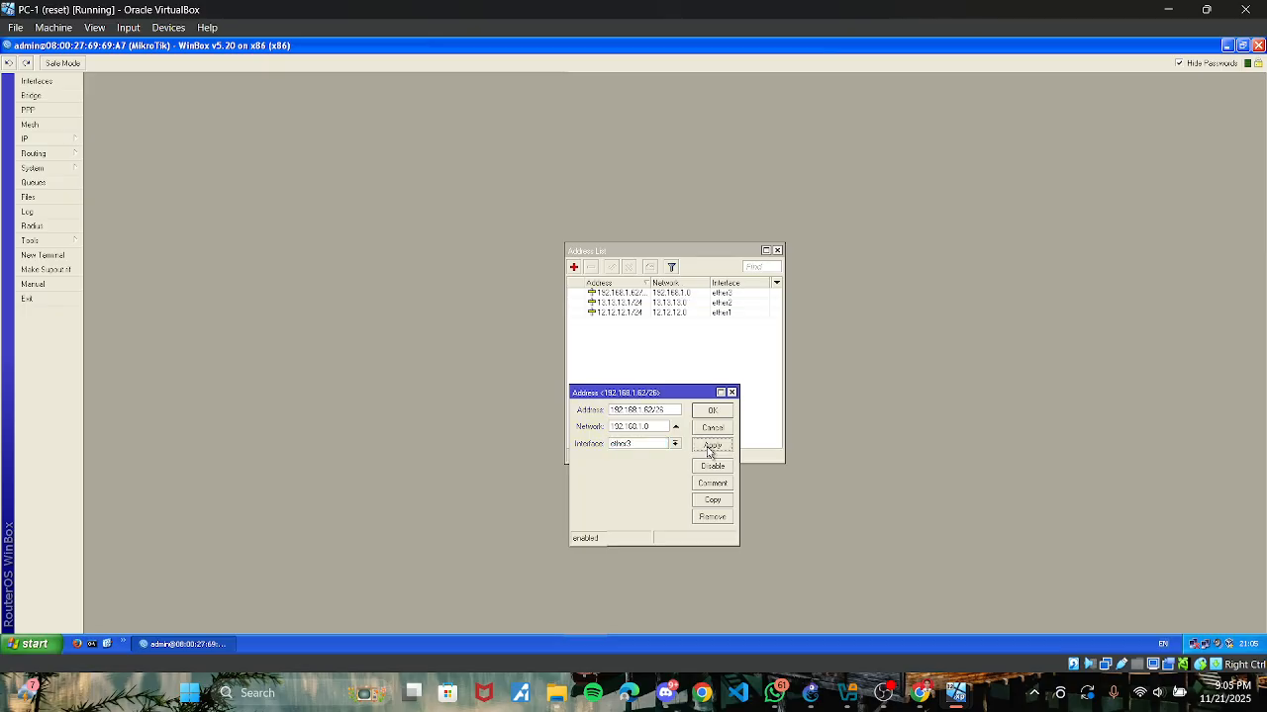
left_click(709, 411)
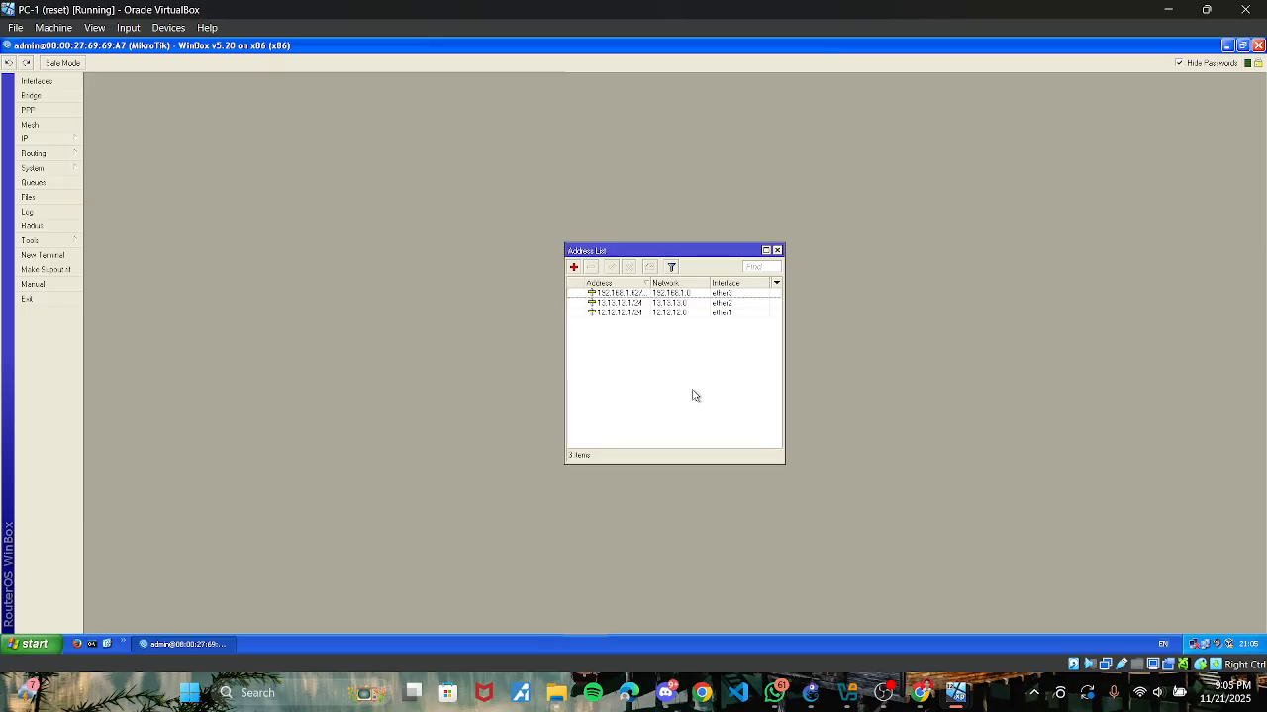
Step: Create another router address entry on interface ether4 with the address 192.168.1.126/26 from the assignment's Router 1 table
left_click(575, 267)
left_click(675, 443)
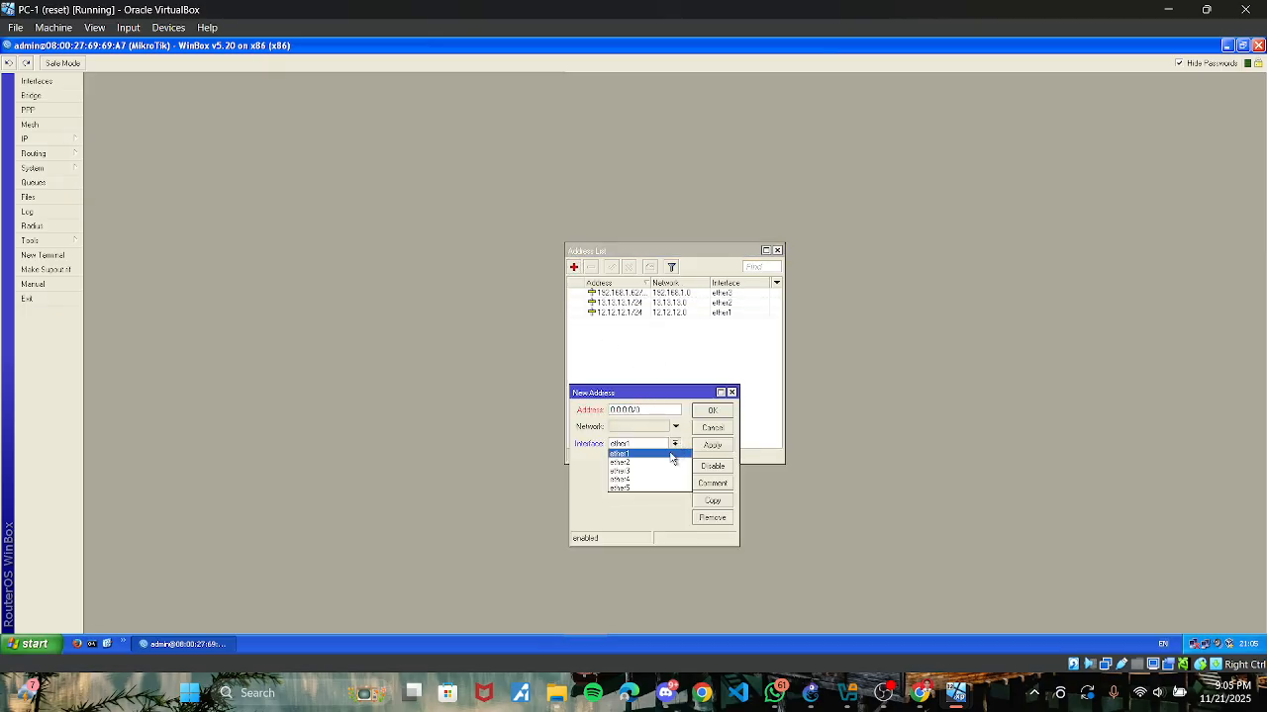
left_click(661, 479)
left_click_drag(657, 410, 551, 420)
left_click(929, 683)
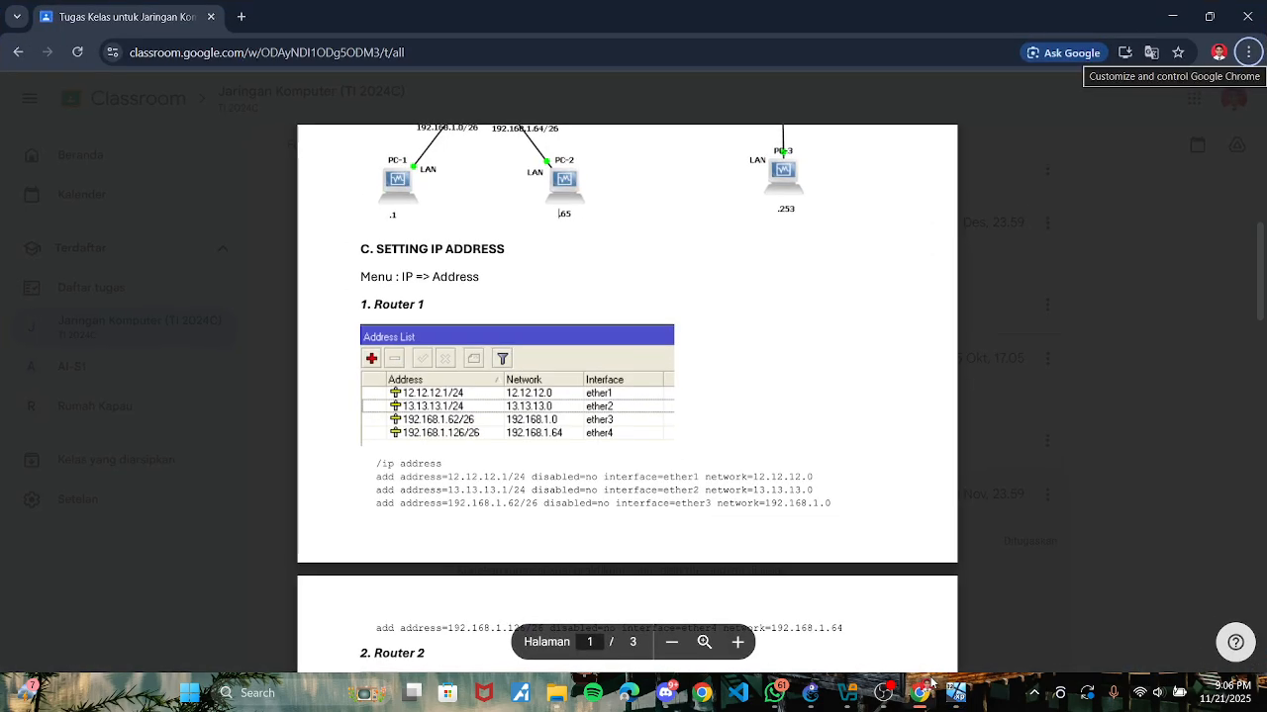
left_click(930, 683)
type("192.168.1.126")
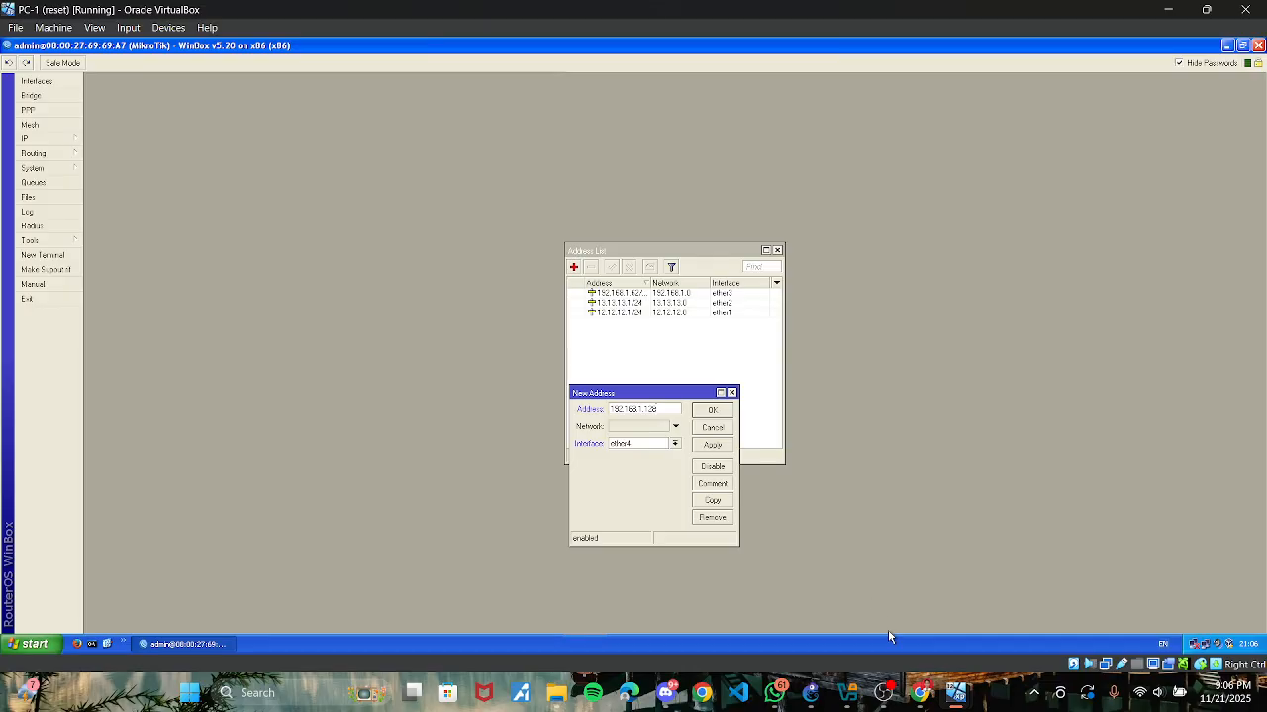
left_click(921, 690)
left_click(920, 690)
type("28")
key("Tab")
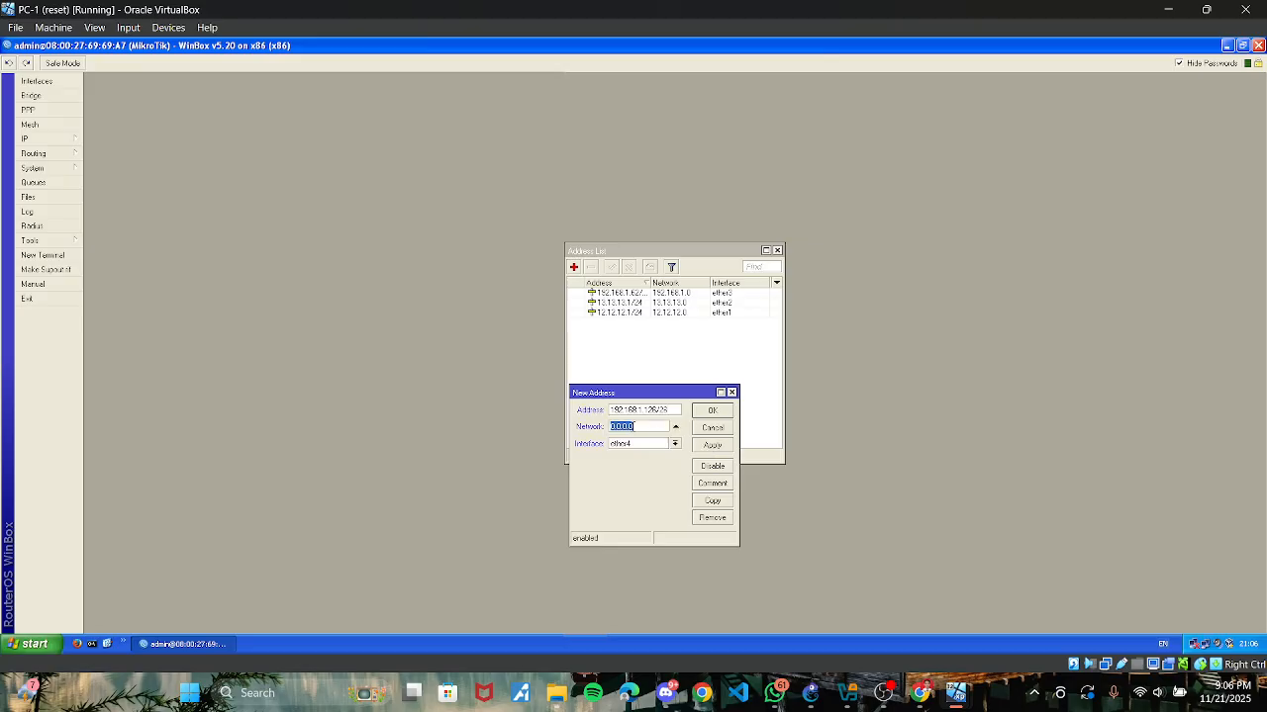
Step: Set the 192.168.1.126/26 entry's network to 192.168.1.64, save it and close the address list
left_click(920, 690)
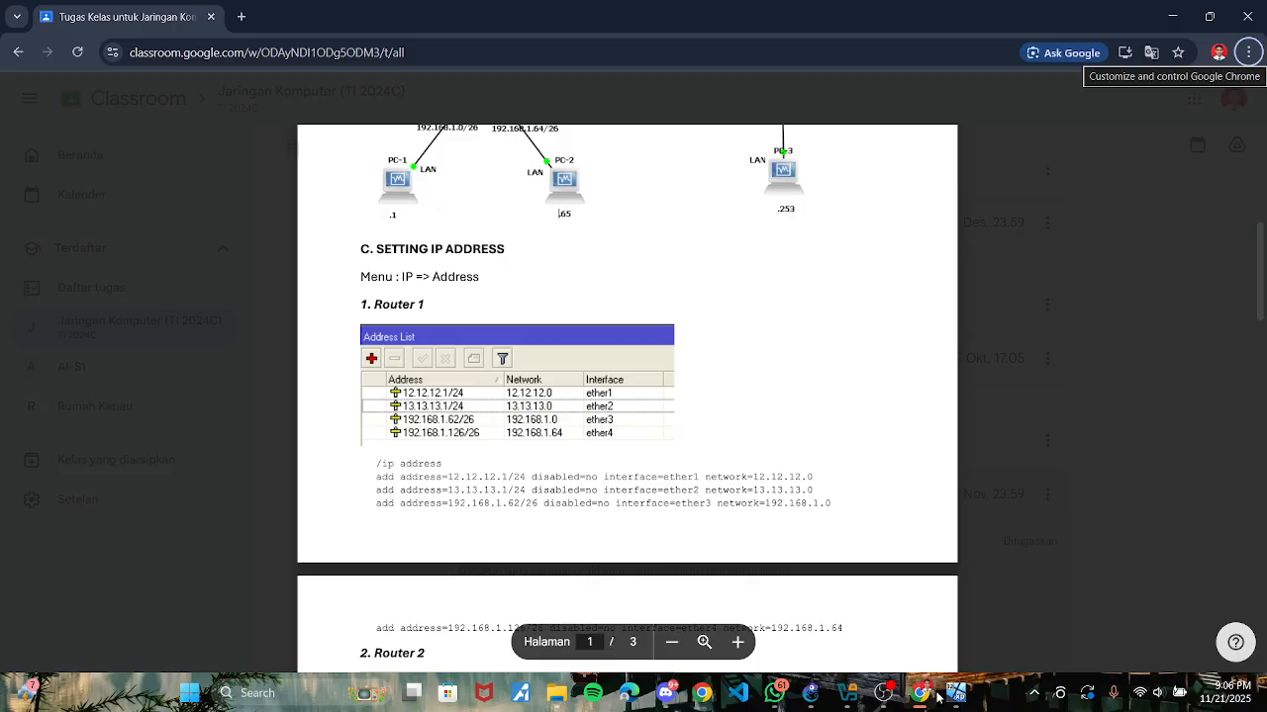
left_click(930, 697)
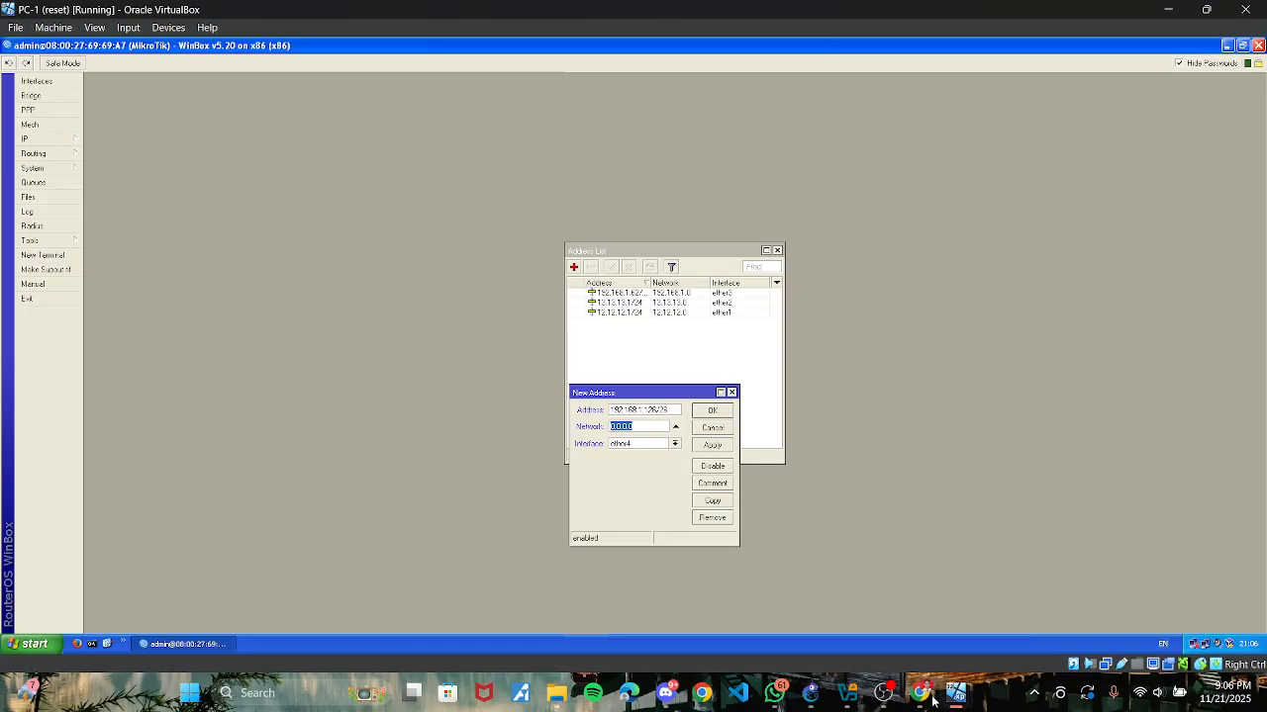
type("192.168.1.64")
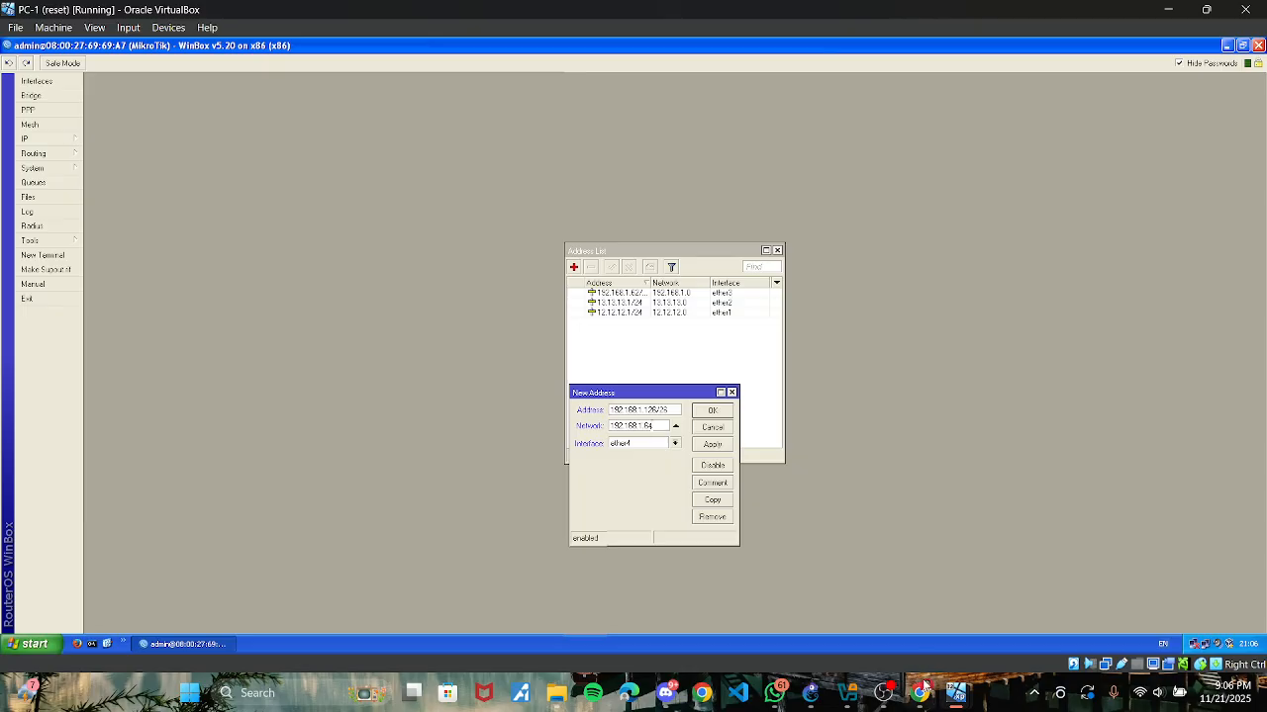
left_click(920, 688)
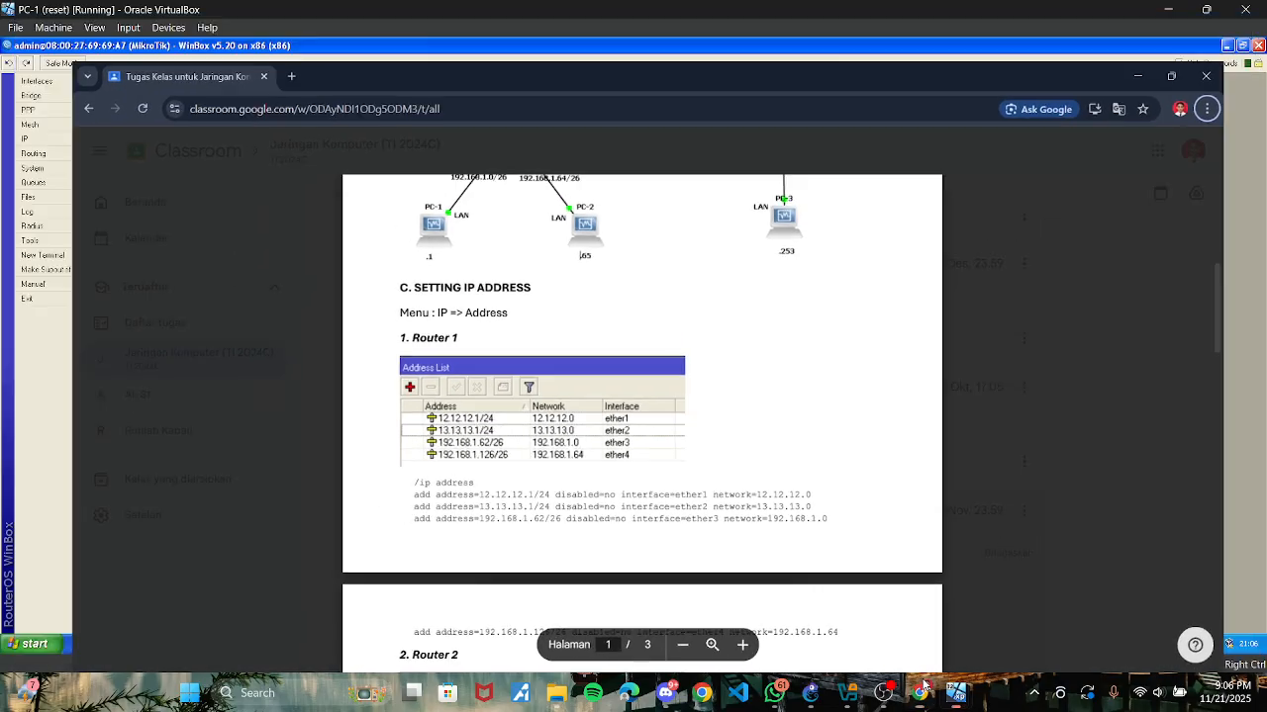
left_click(921, 689)
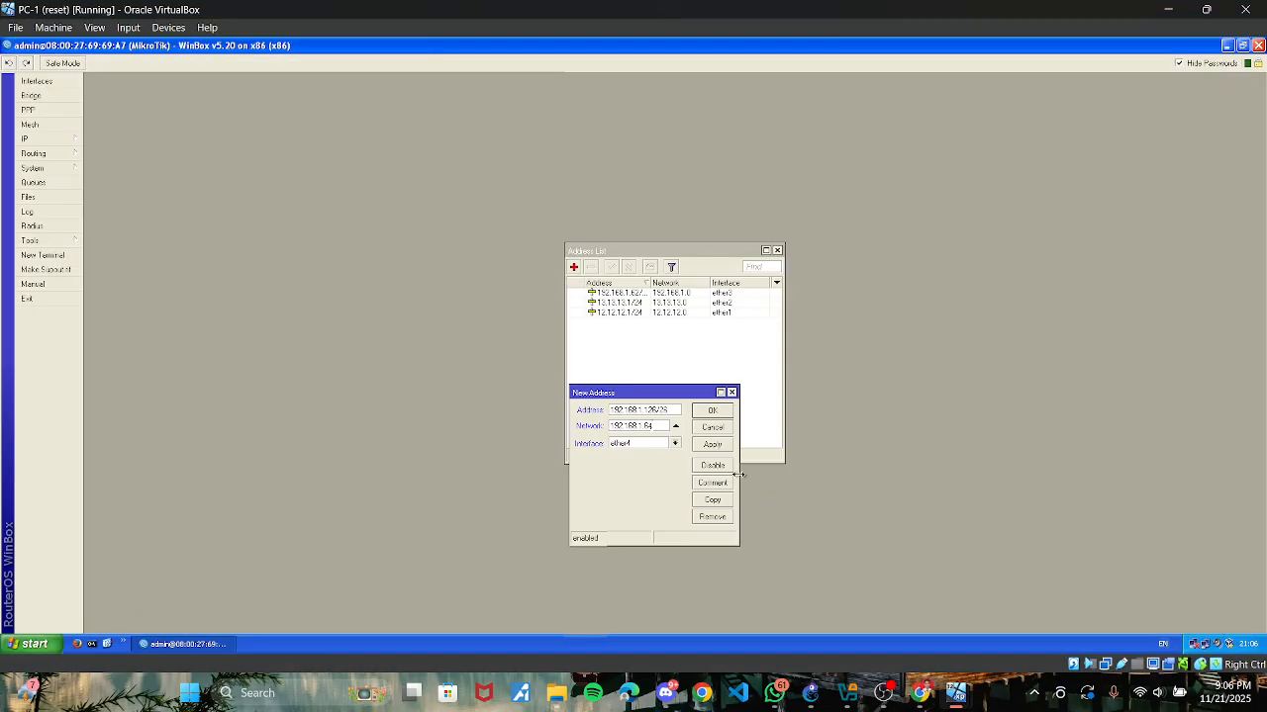
left_click(712, 444)
left_click(712, 421)
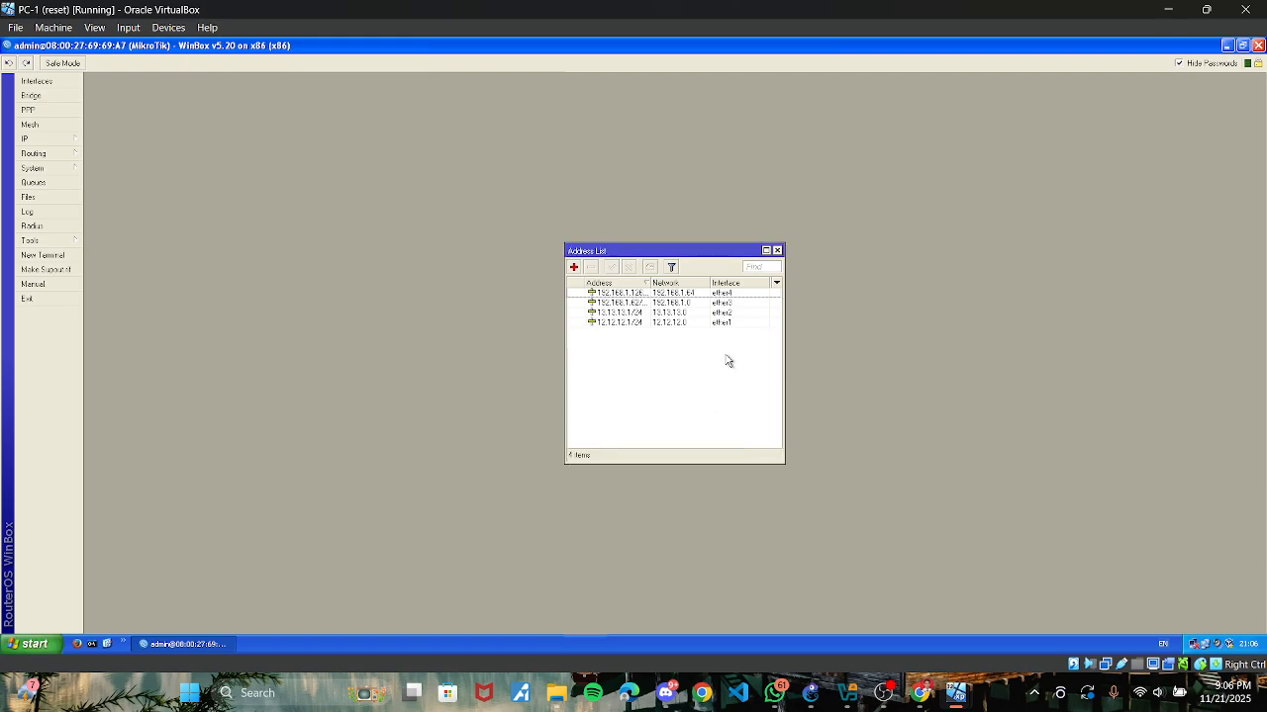
left_click(777, 251)
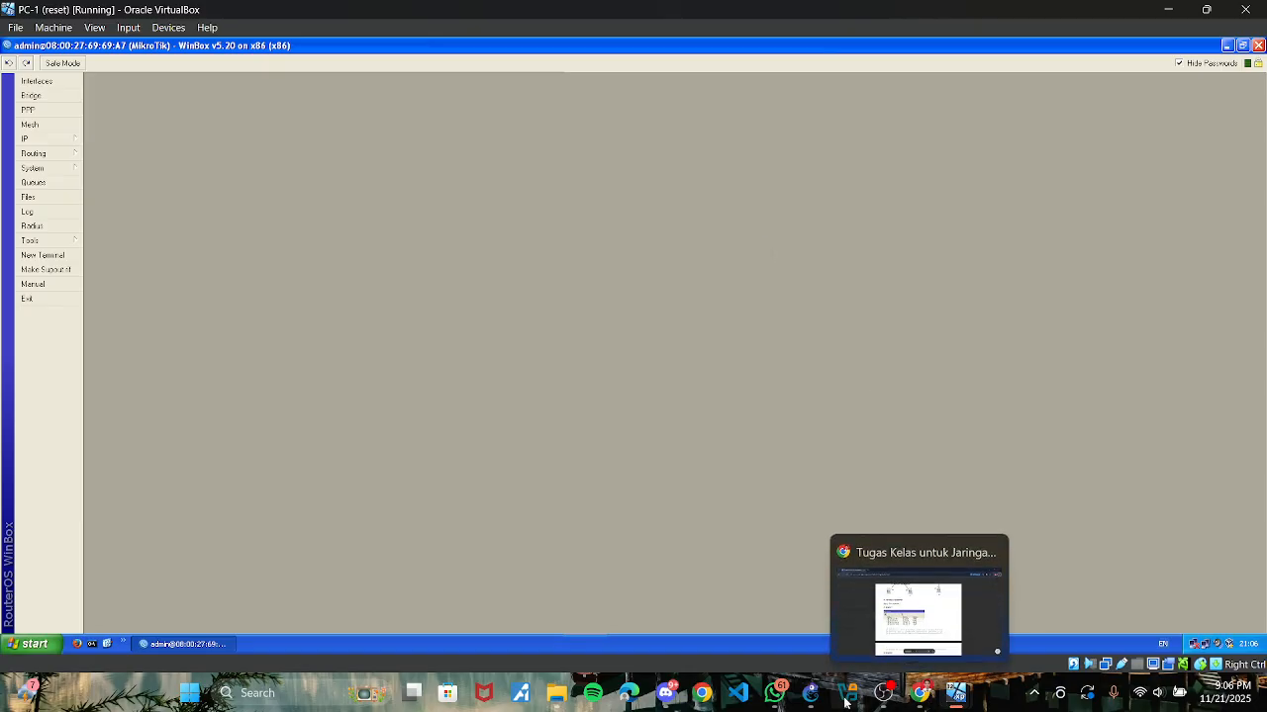
Step: Switch to the PC-3 virtual machine and connect WinBox to the discovered router 08:00:27:56:B8:1B as admin
mouse_move(956, 699)
mouse_move(273, 612)
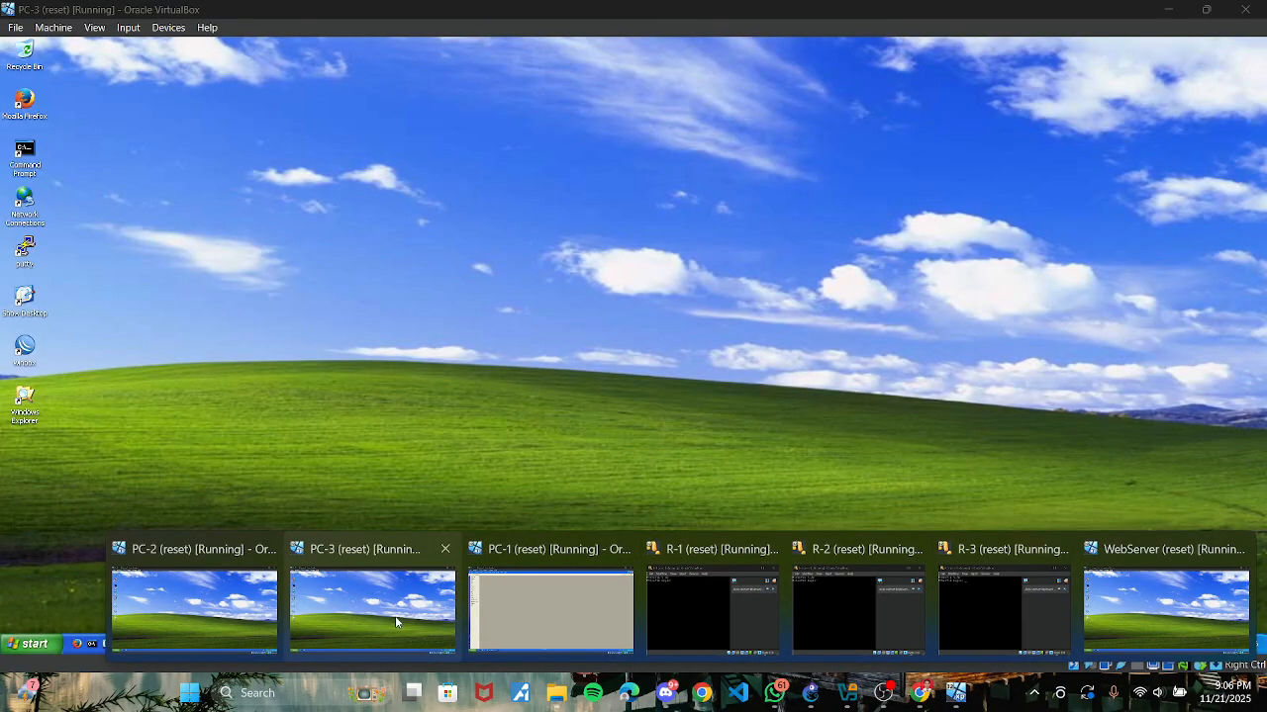
left_click(340, 611)
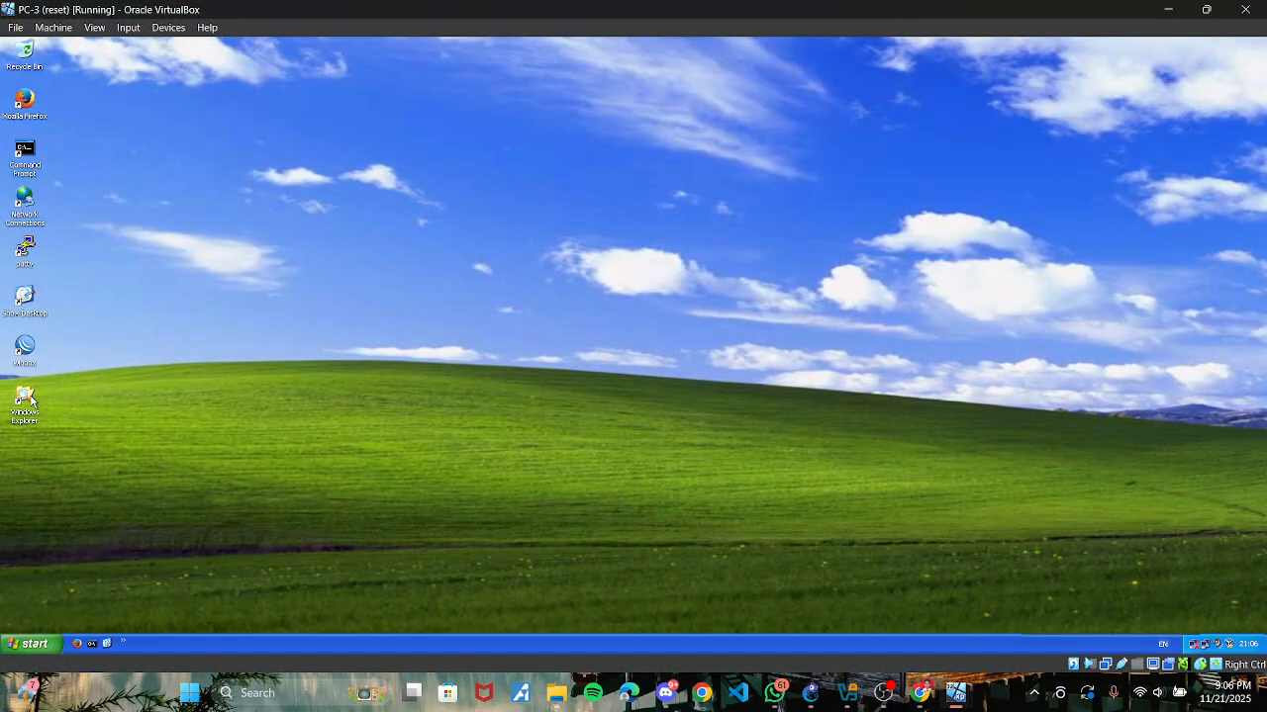
double_click(25, 347)
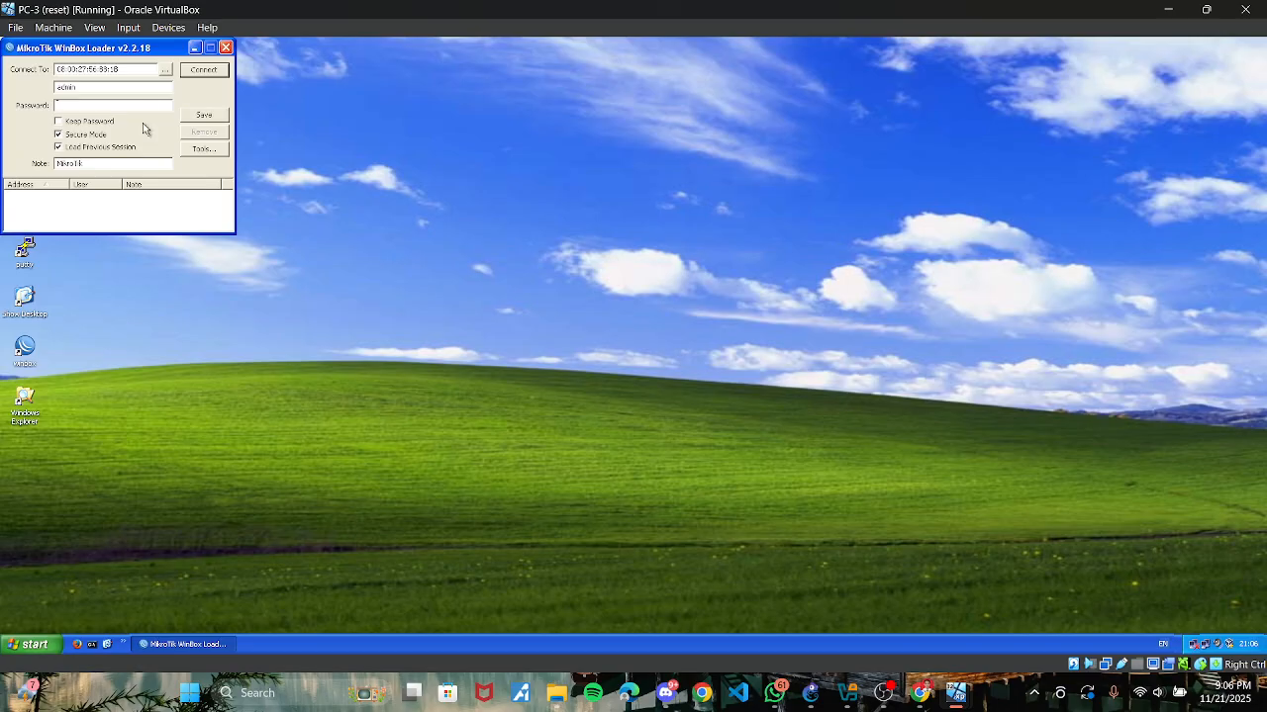
left_click(166, 69)
left_click(109, 101)
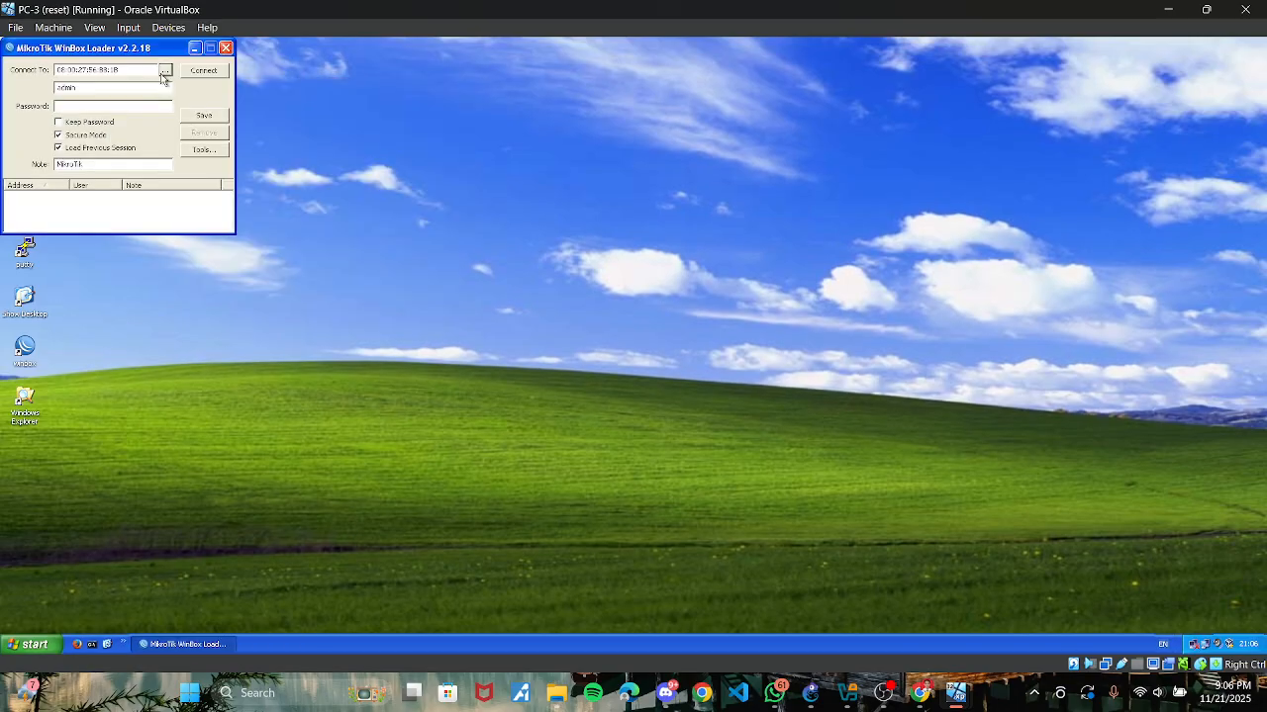
left_click(201, 71)
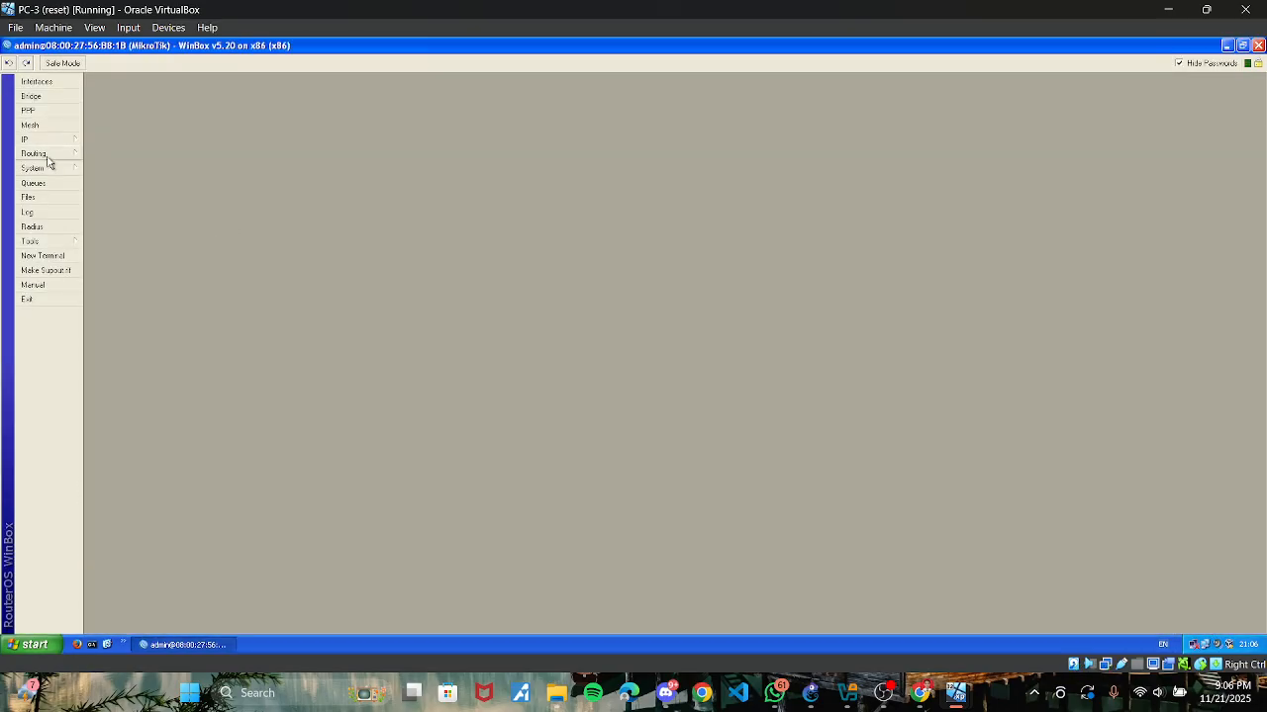
Step: Create an IP address entry on this router with the address 12.12.12.2/24 from the assignment's Router 2 table
left_click(51, 141)
left_click(105, 169)
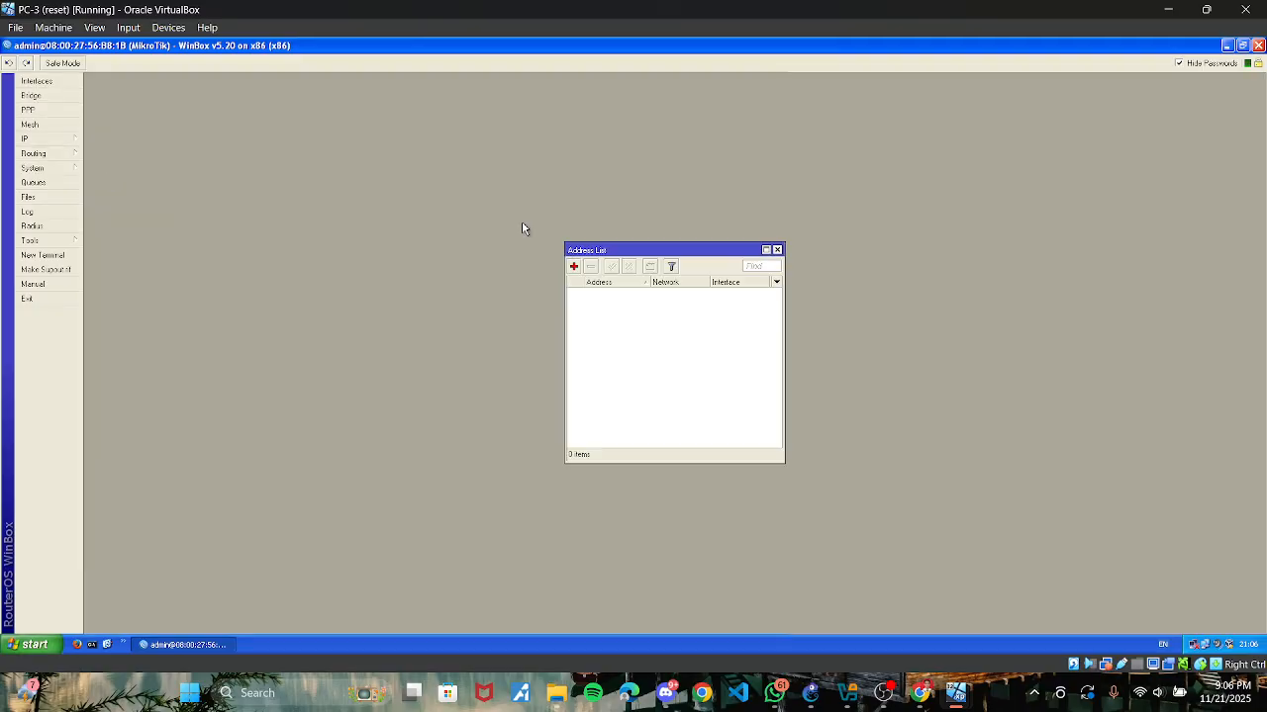
left_click(573, 267)
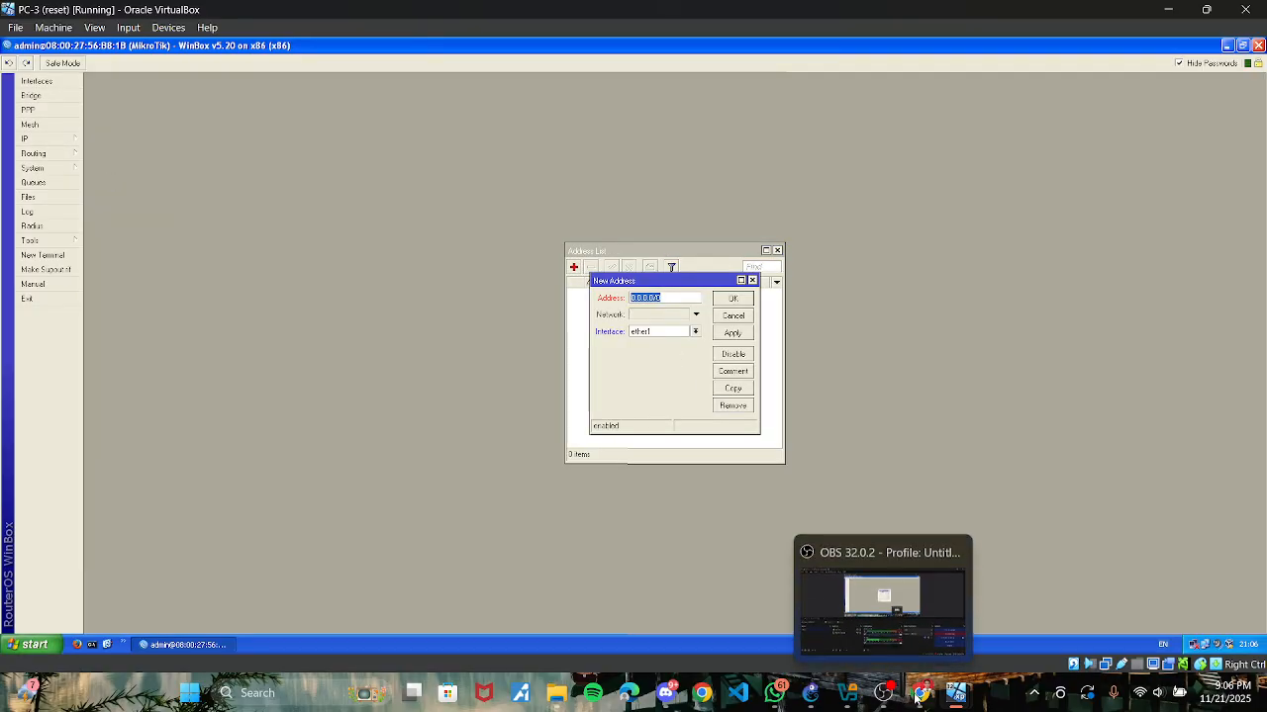
left_click(919, 693)
scroll(593, 461, "down", 8)
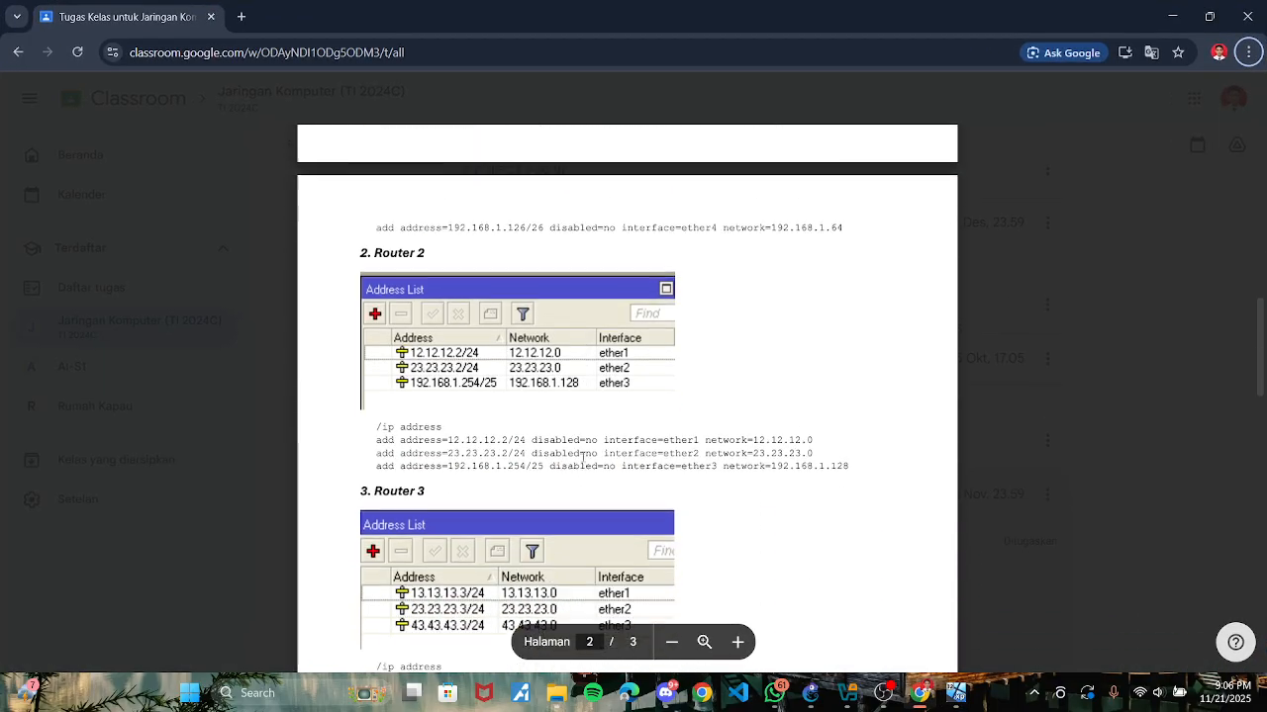
key("alt+Tab")
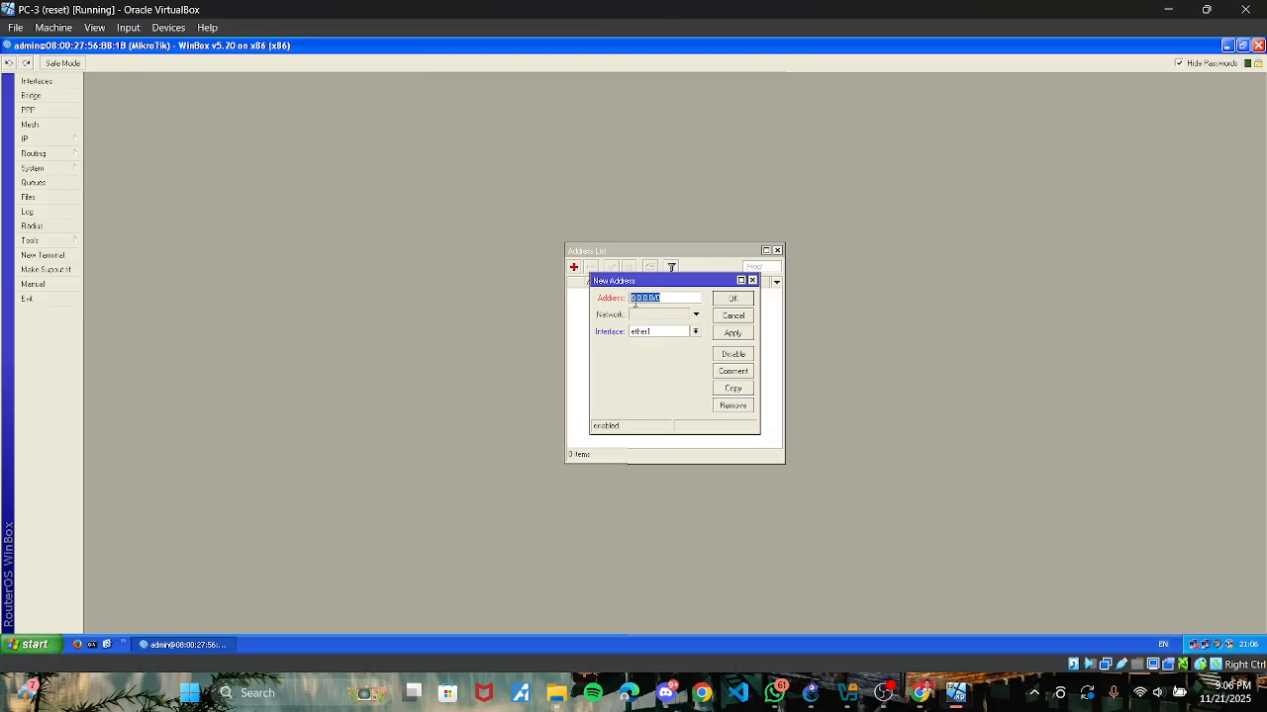
type("12")
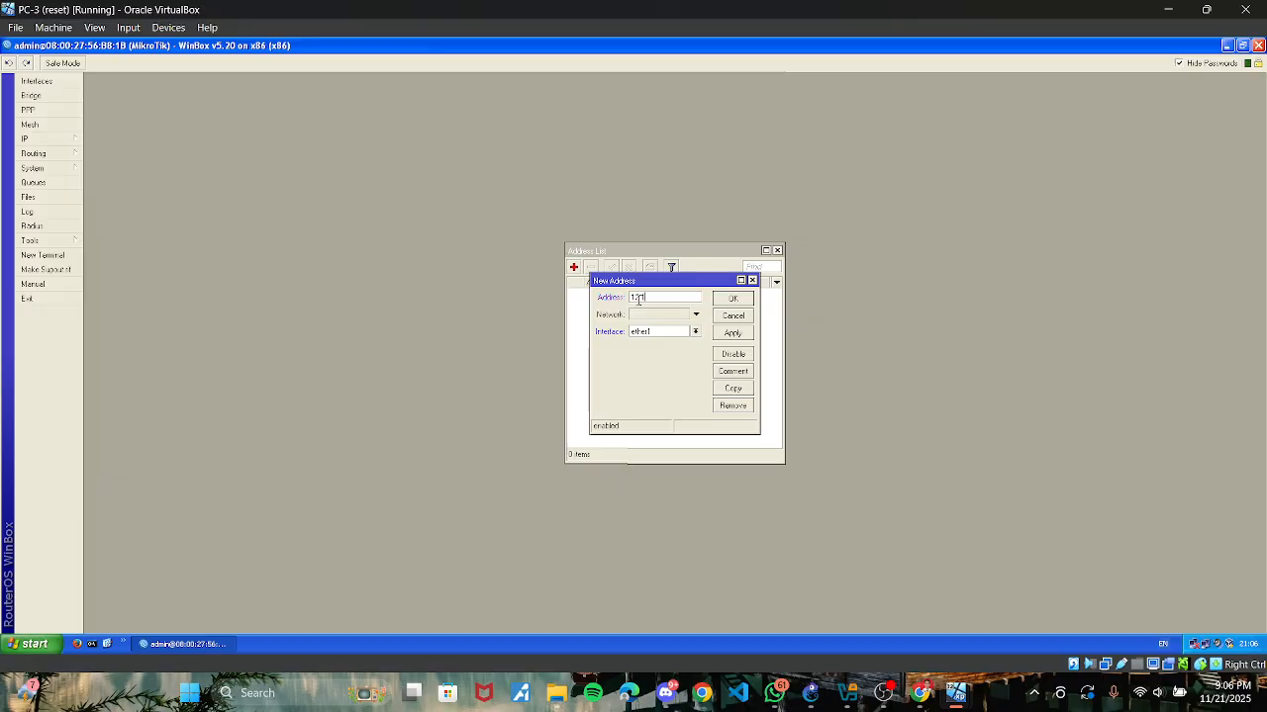
type(".12.12.2/24")
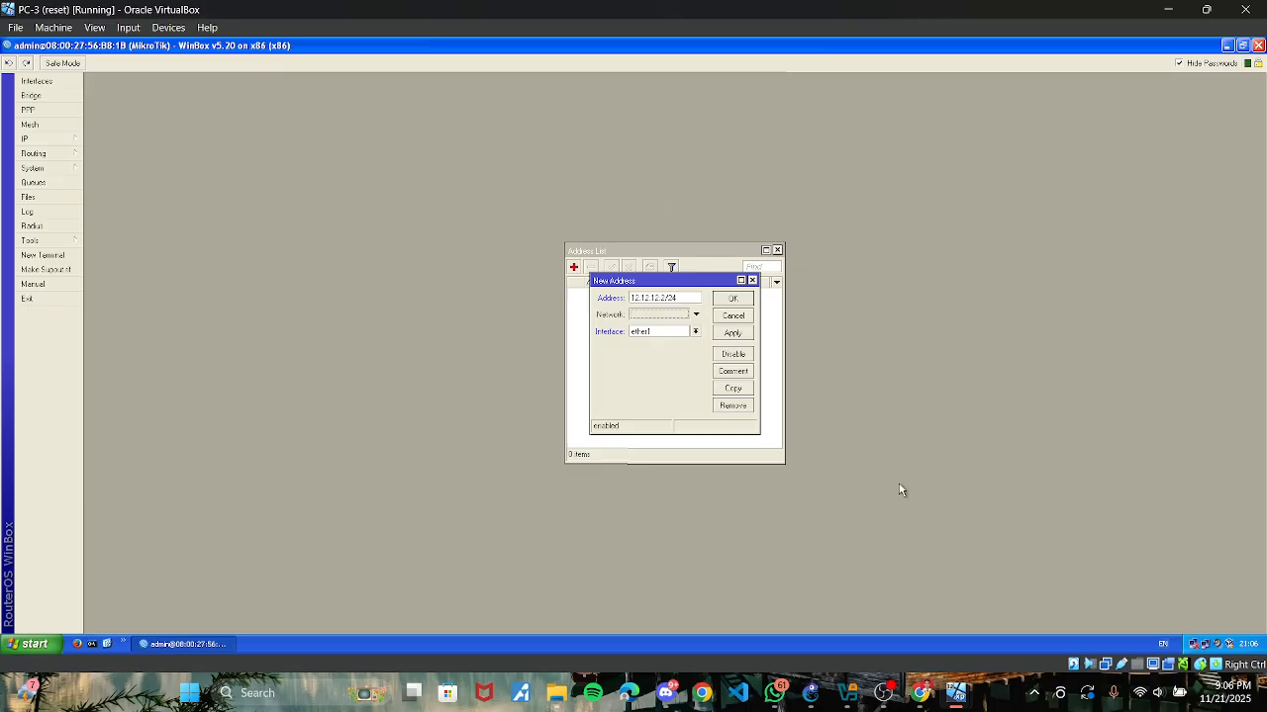
Step: Set the 12.12.12.2/24 entry's network to 12.12.12.0 and save it on interface ether1
left_click(927, 700)
left_click(920, 692)
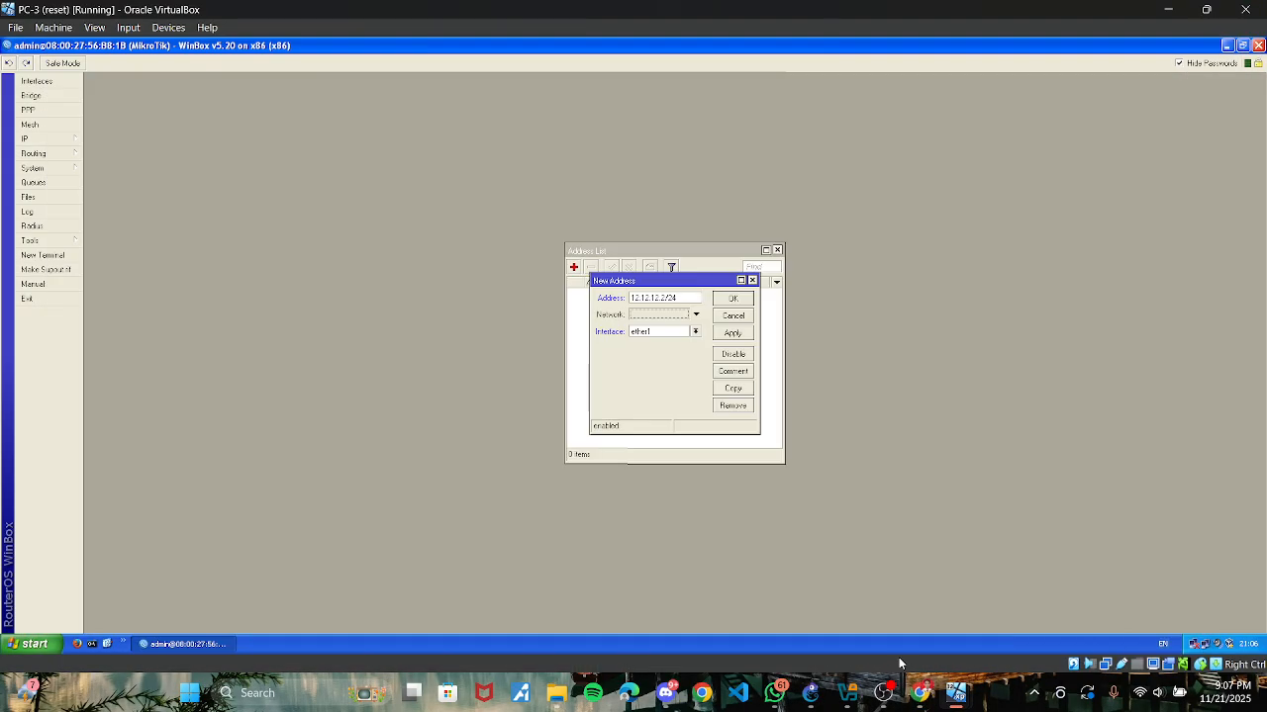
type("12")
left_click(734, 334)
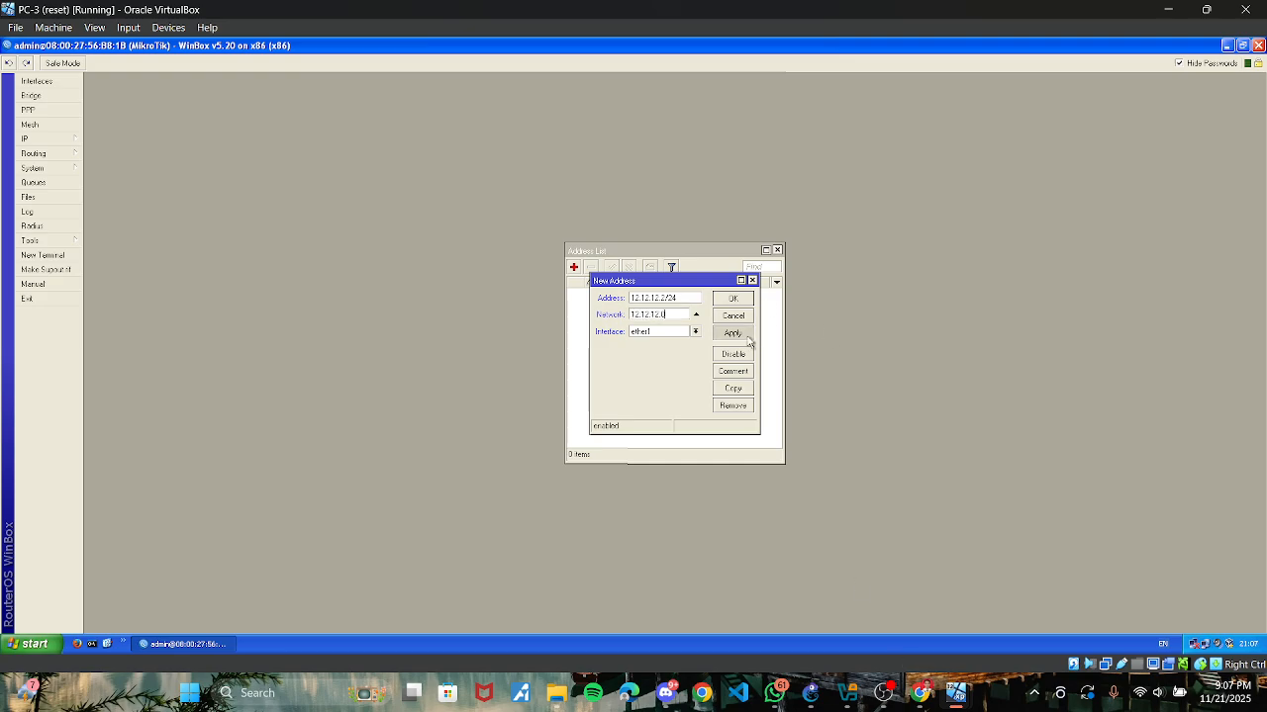
left_click(737, 300)
Step: Add the router address 23.23.23.2/24 with network 23.23.23.0 on interface ether2
left_click(575, 268)
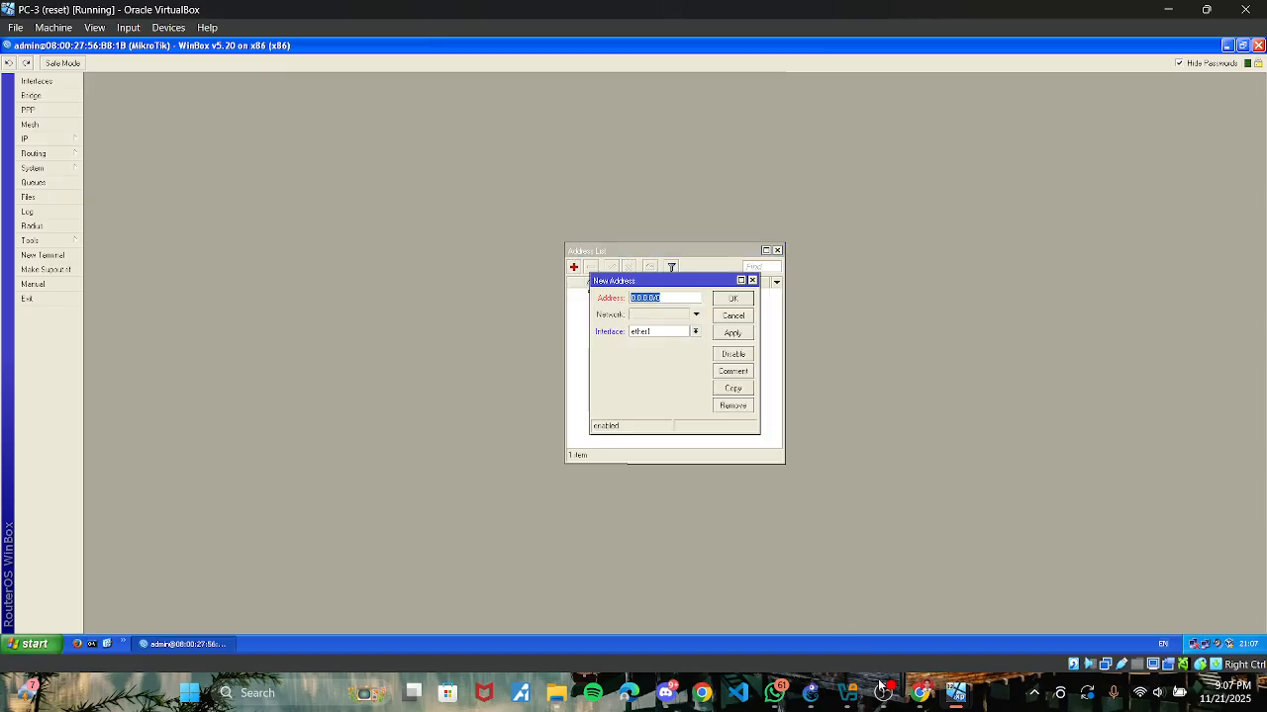
left_click(923, 698)
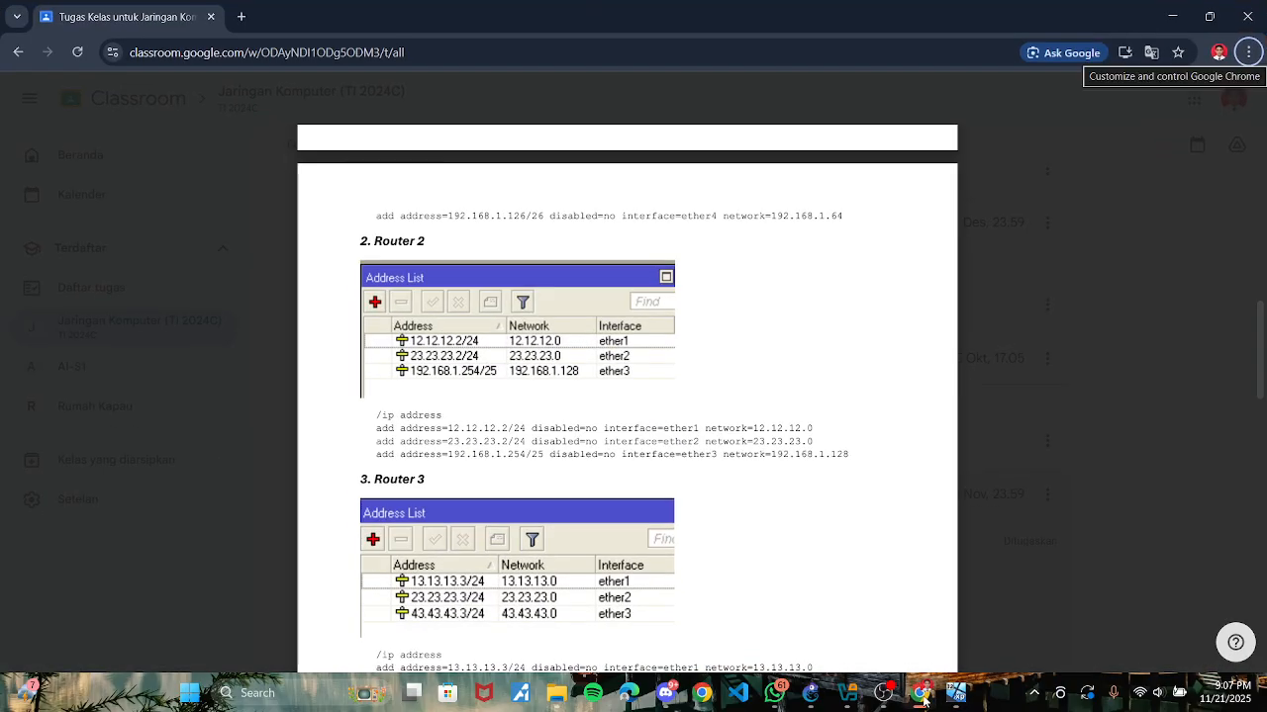
left_click(923, 697)
type("23.23.23.2/24")
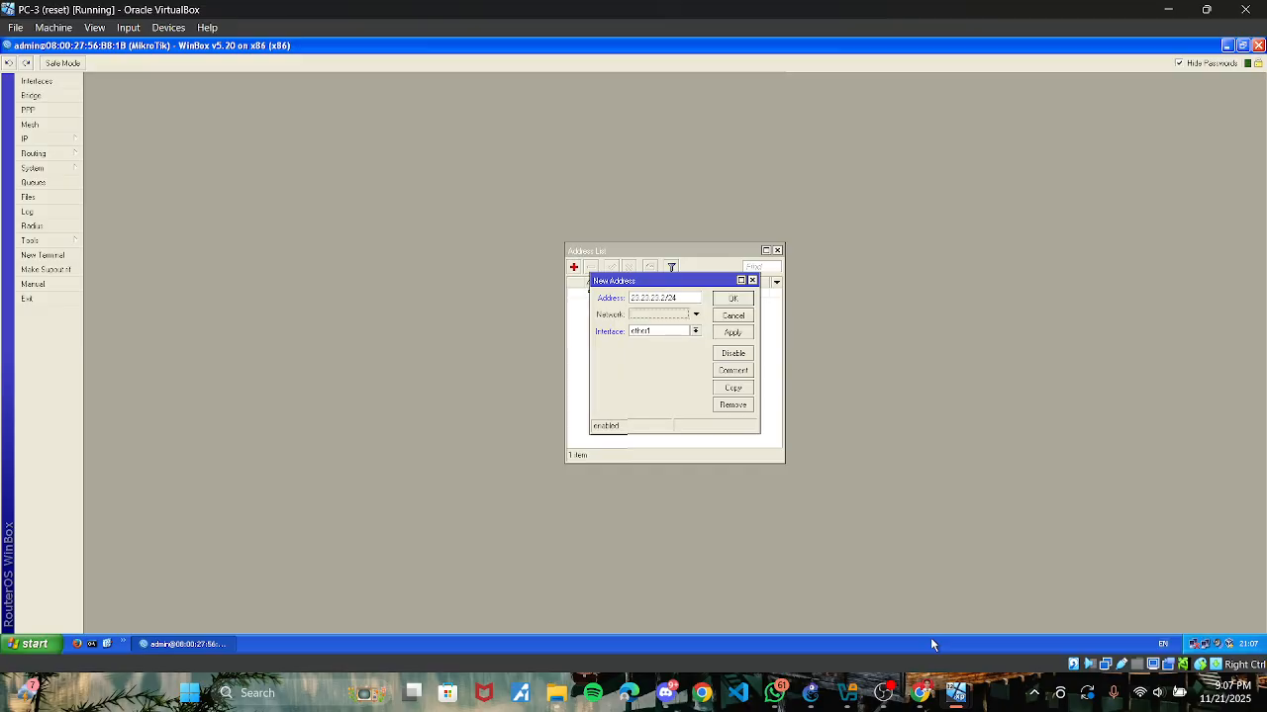
left_click(920, 697)
left_click(921, 697)
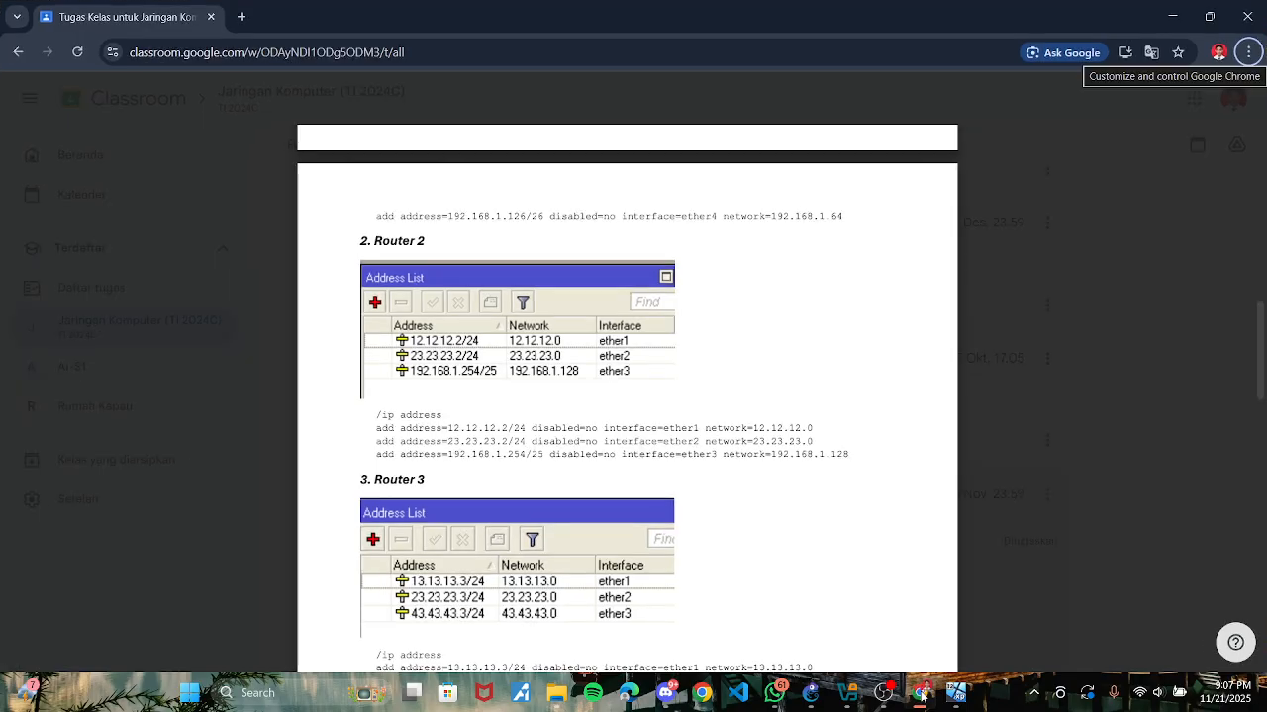
key("Tab")
type("23.2")
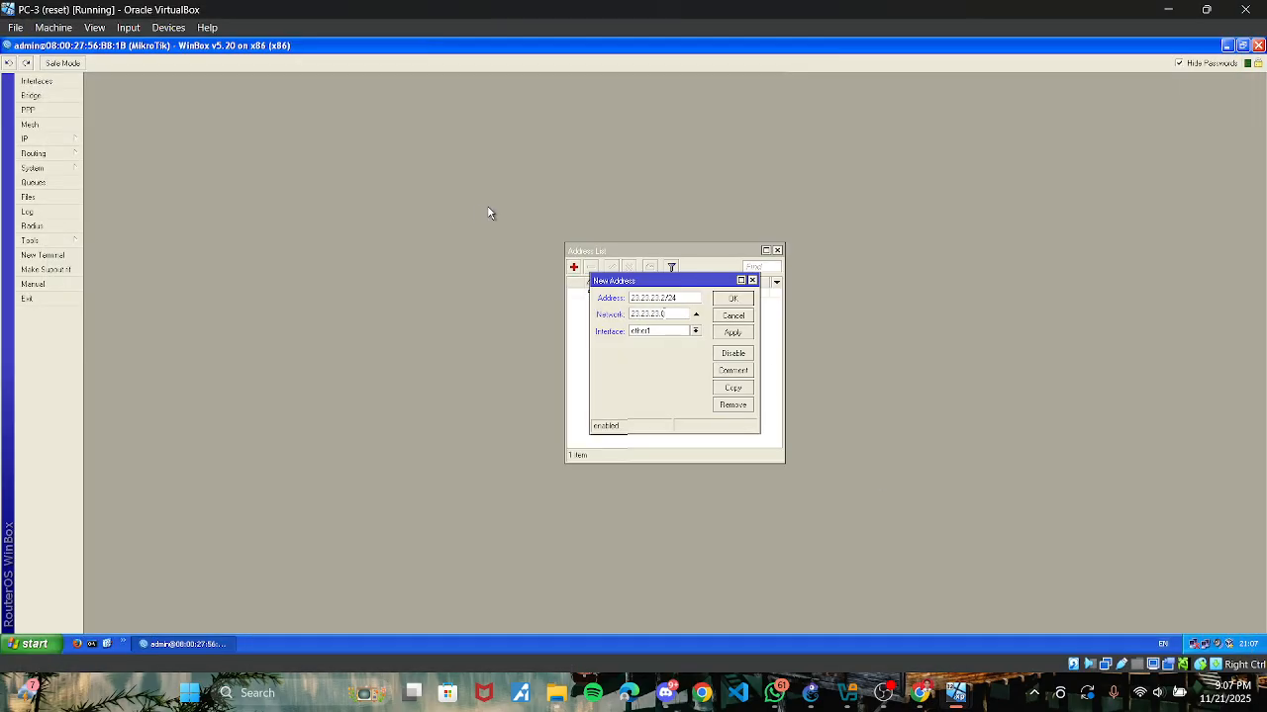
left_click(695, 332)
left_click(683, 349)
left_click(731, 332)
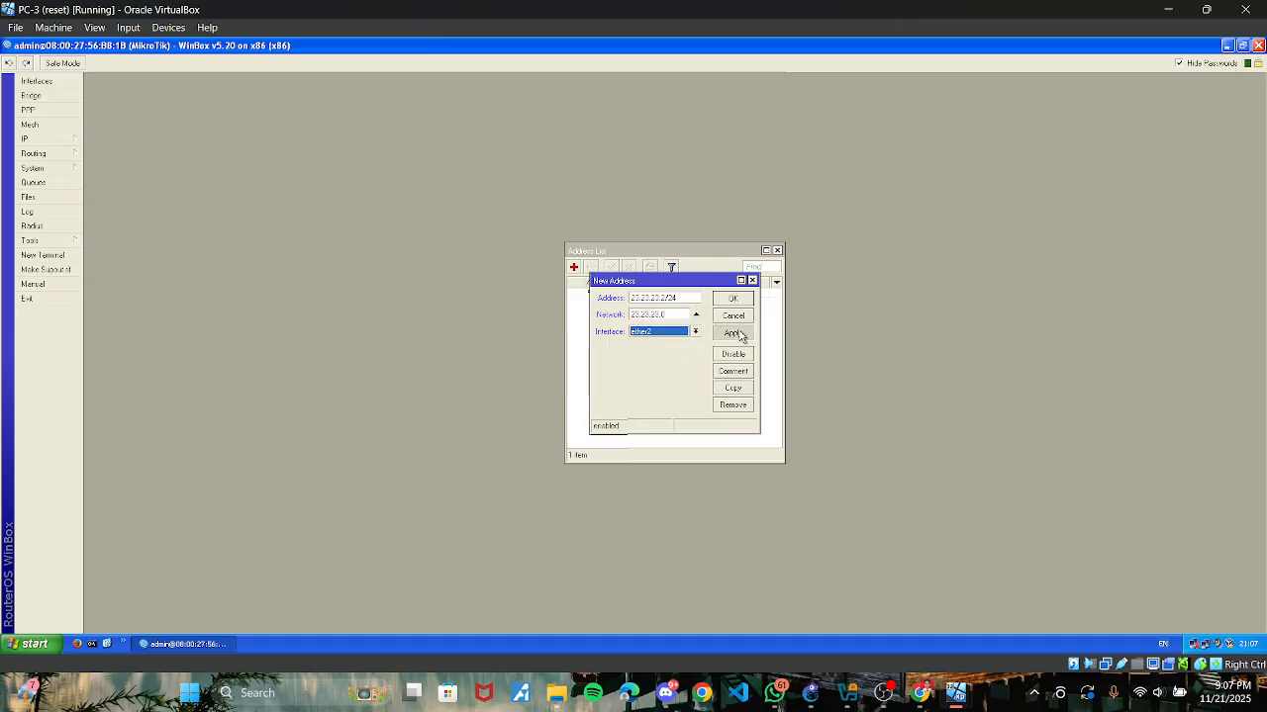
left_click(732, 298)
Step: Create another IP address entry with the address 192.168.1.254/25 from the assignment's Router 2 table
left_click(574, 268)
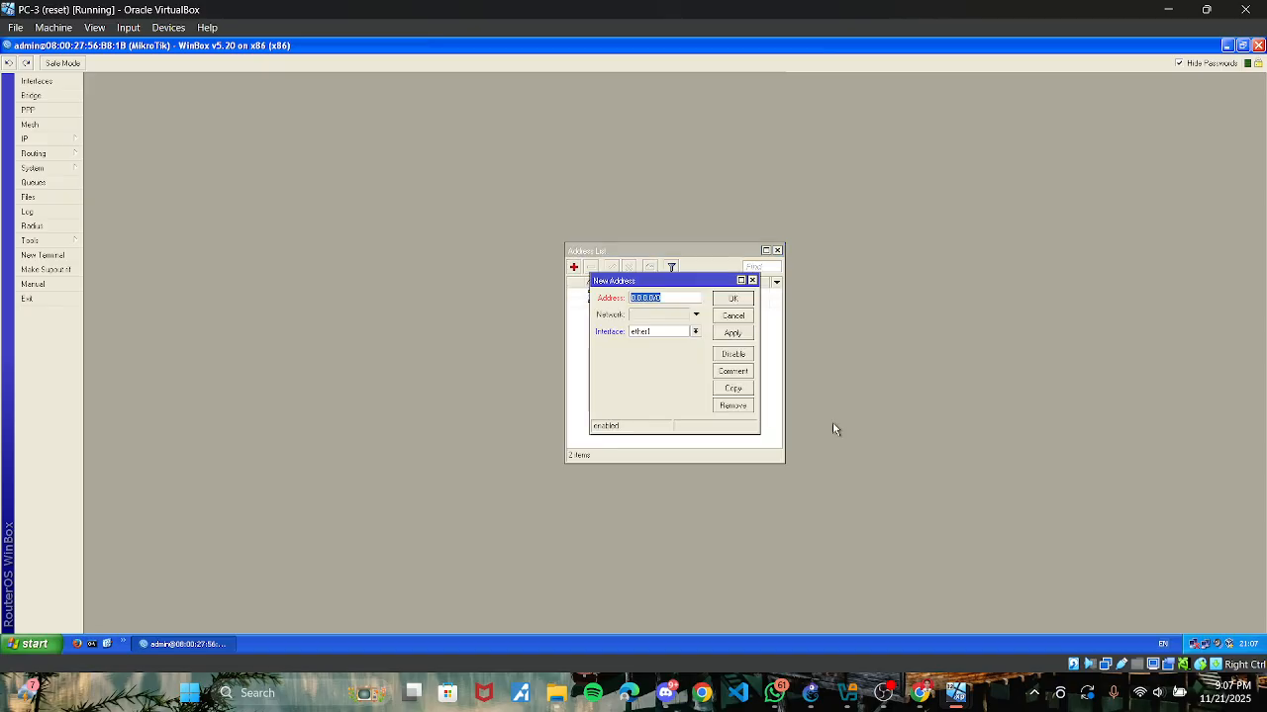
left_click(919, 693)
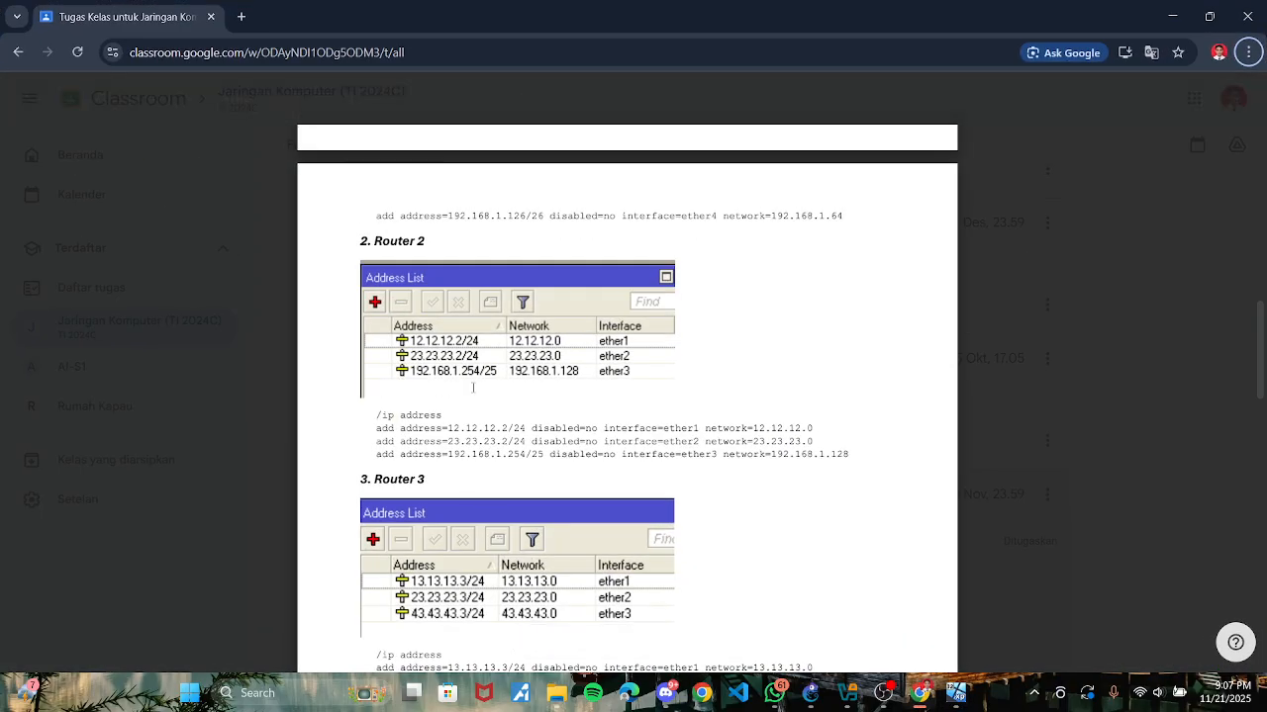
key("alt+Tab")
type("1")
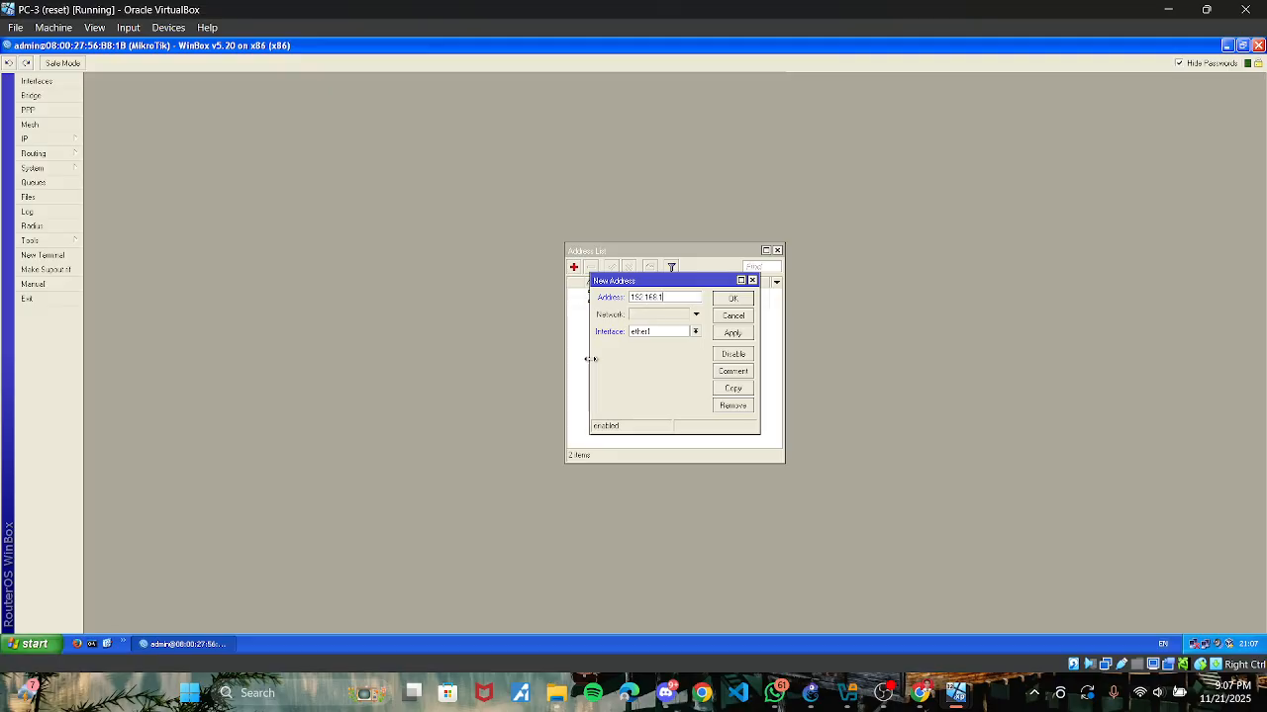
key("BackSpace")
key("BackSpace")
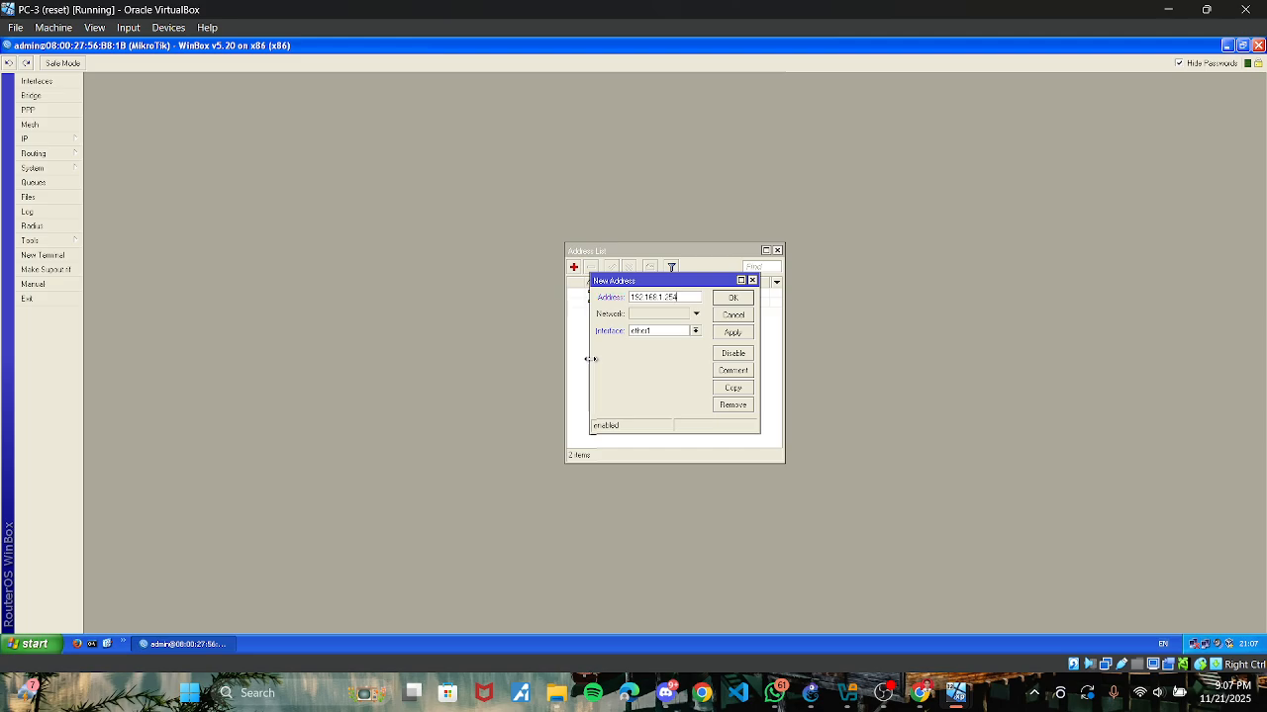
left_click(920, 695)
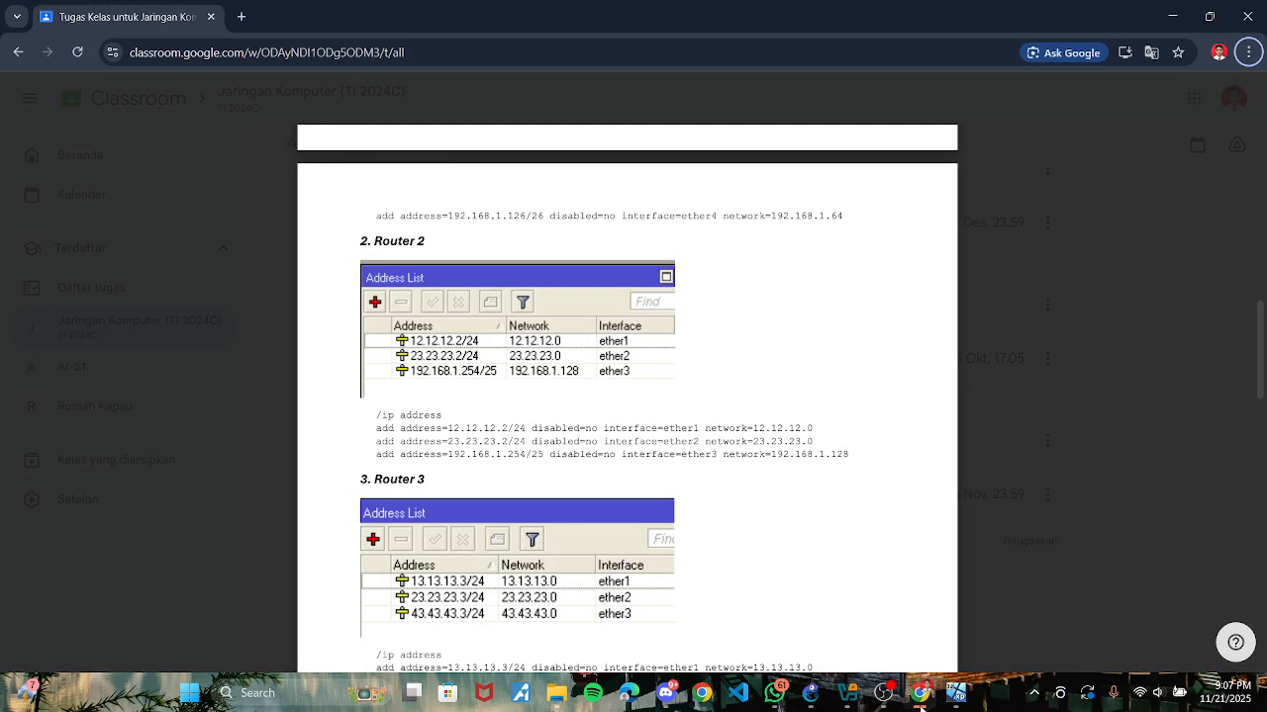
left_click(919, 704)
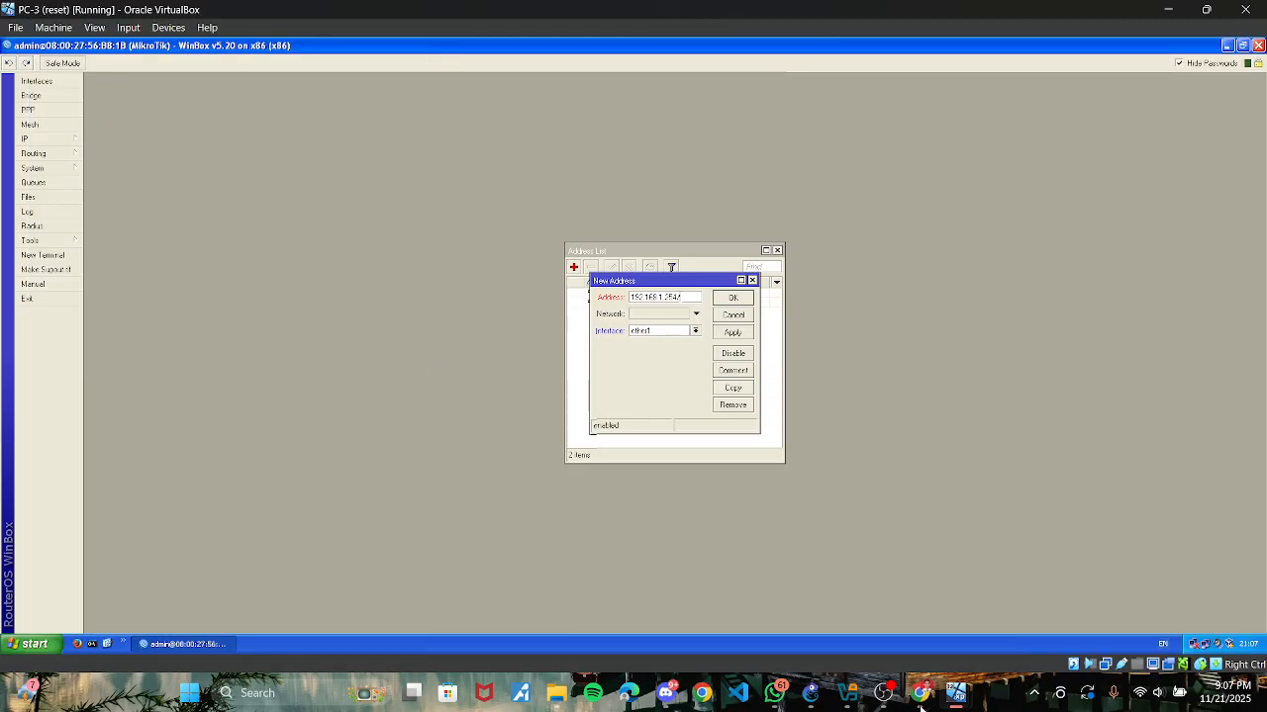
Step: Set the 192.168.1.254/25 entry's network to 192.168.1.128 and save it on interface ether3
left_click(671, 314)
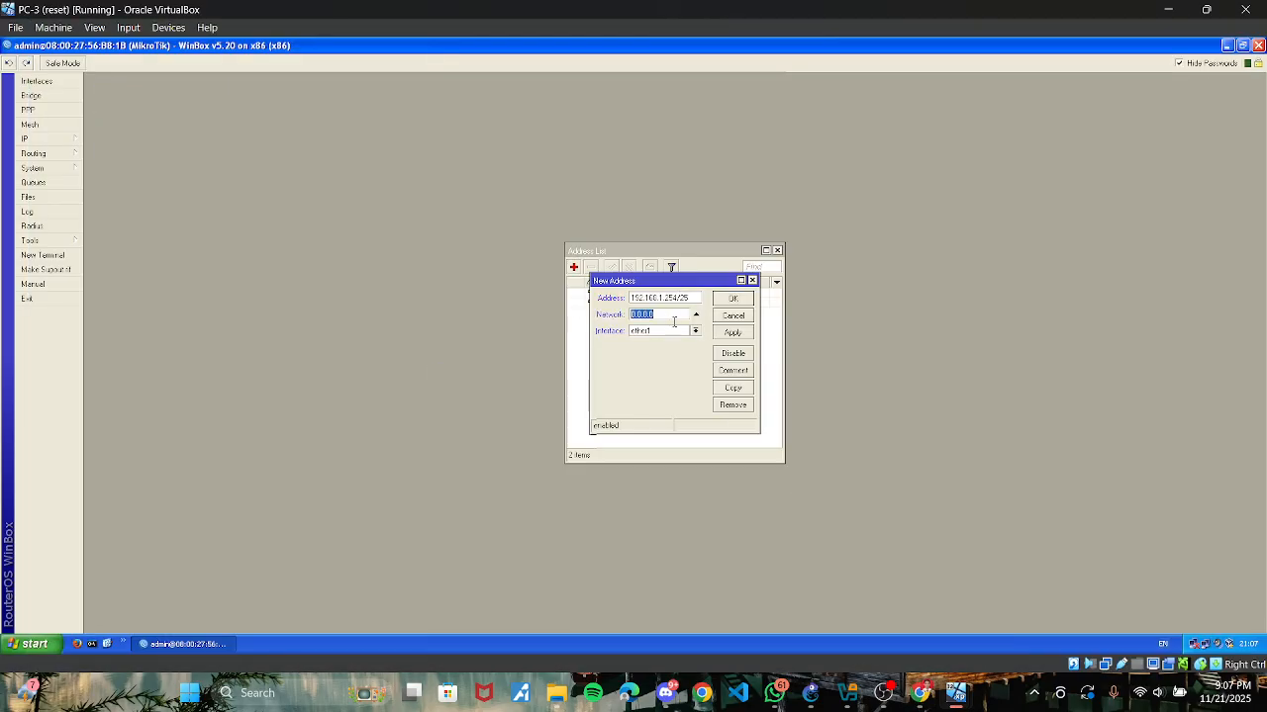
left_click(920, 690)
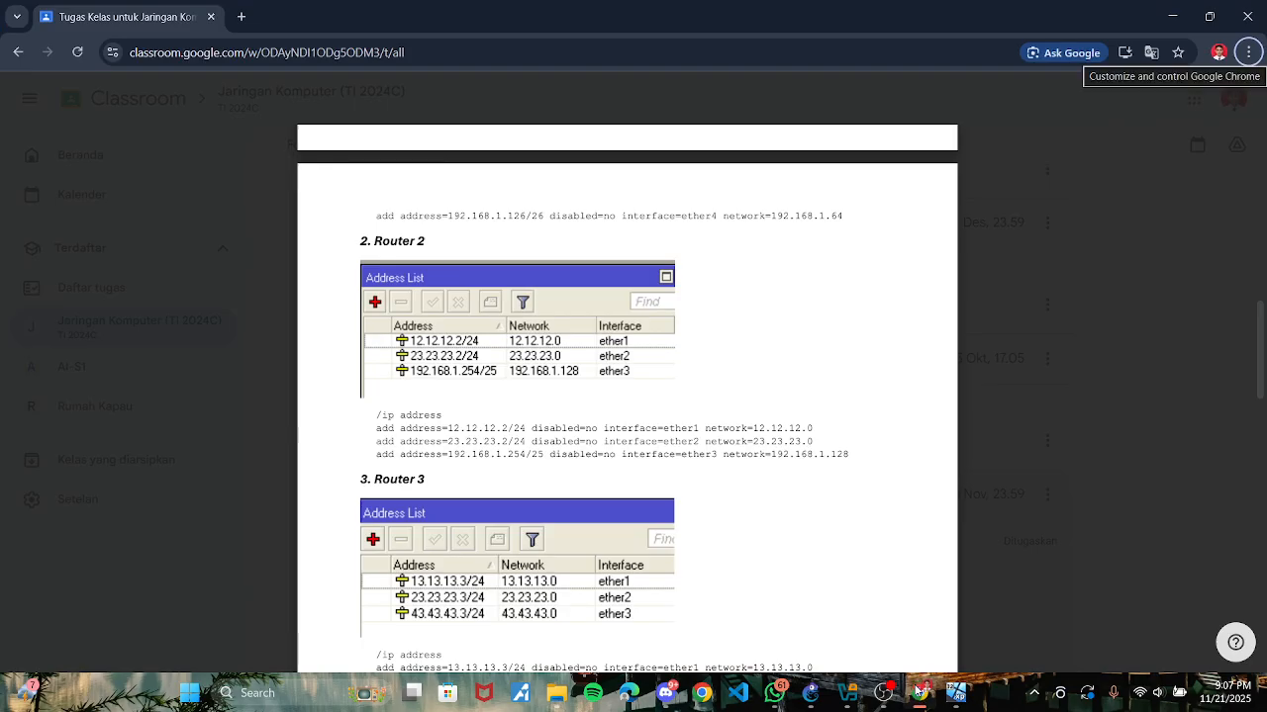
left_click(919, 690)
type("192")
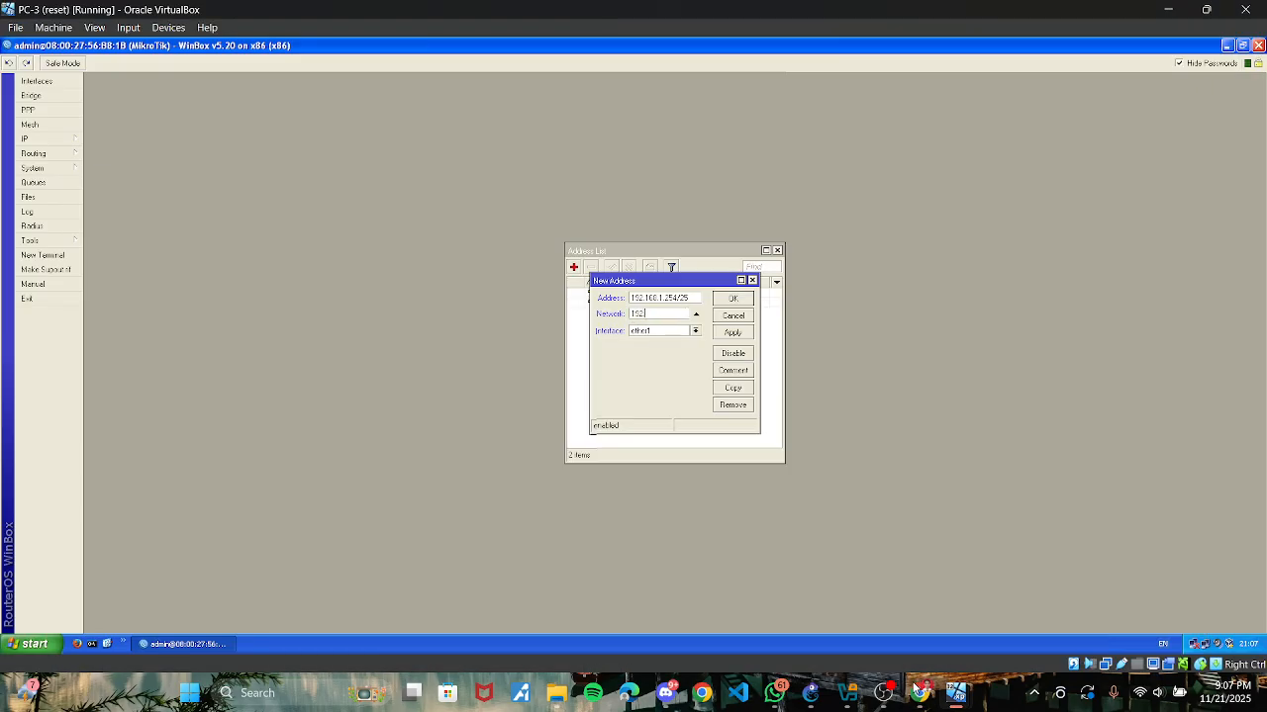
type(".168.1.128")
left_click(696, 331)
left_click(711, 354)
left_click(736, 335)
left_click(734, 302)
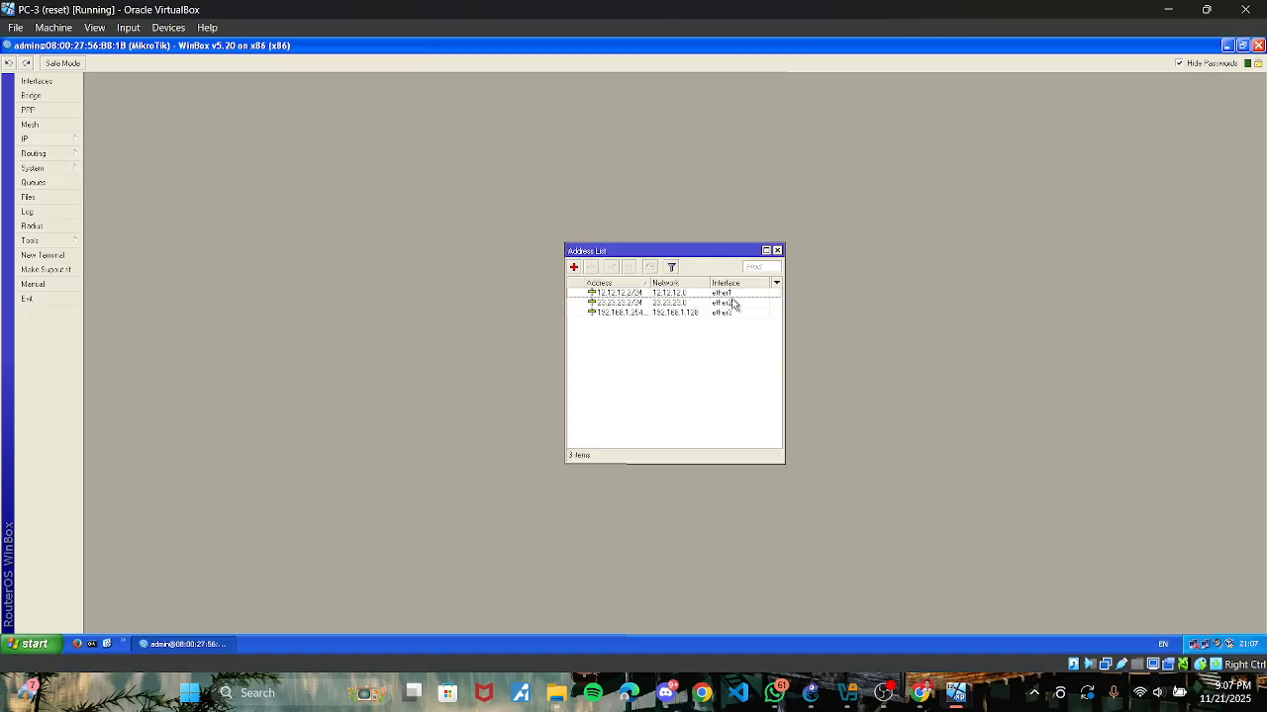
Step: Switch to the WebServer virtual machine and connect WinBox to the discovered router 08:00:27:E2:FB:C1 as admin
left_click(921, 693)
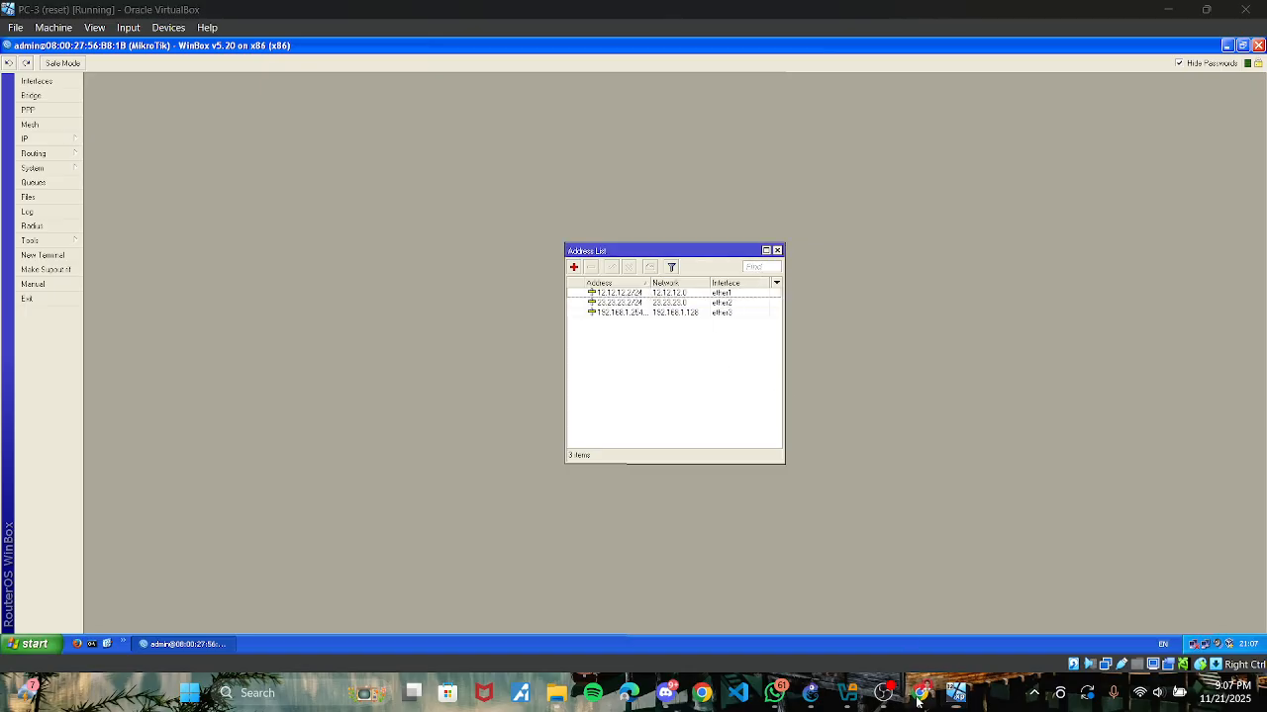
left_click(921, 694)
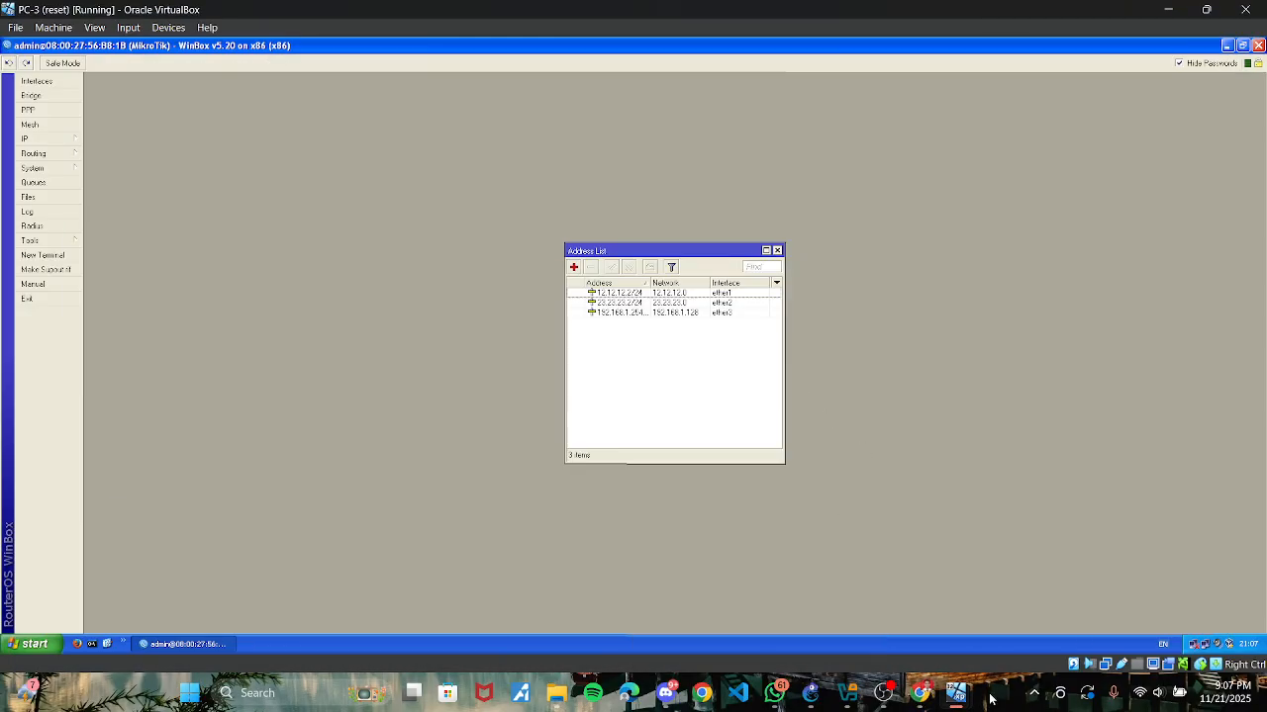
mouse_move(956, 693)
left_click(1098, 636)
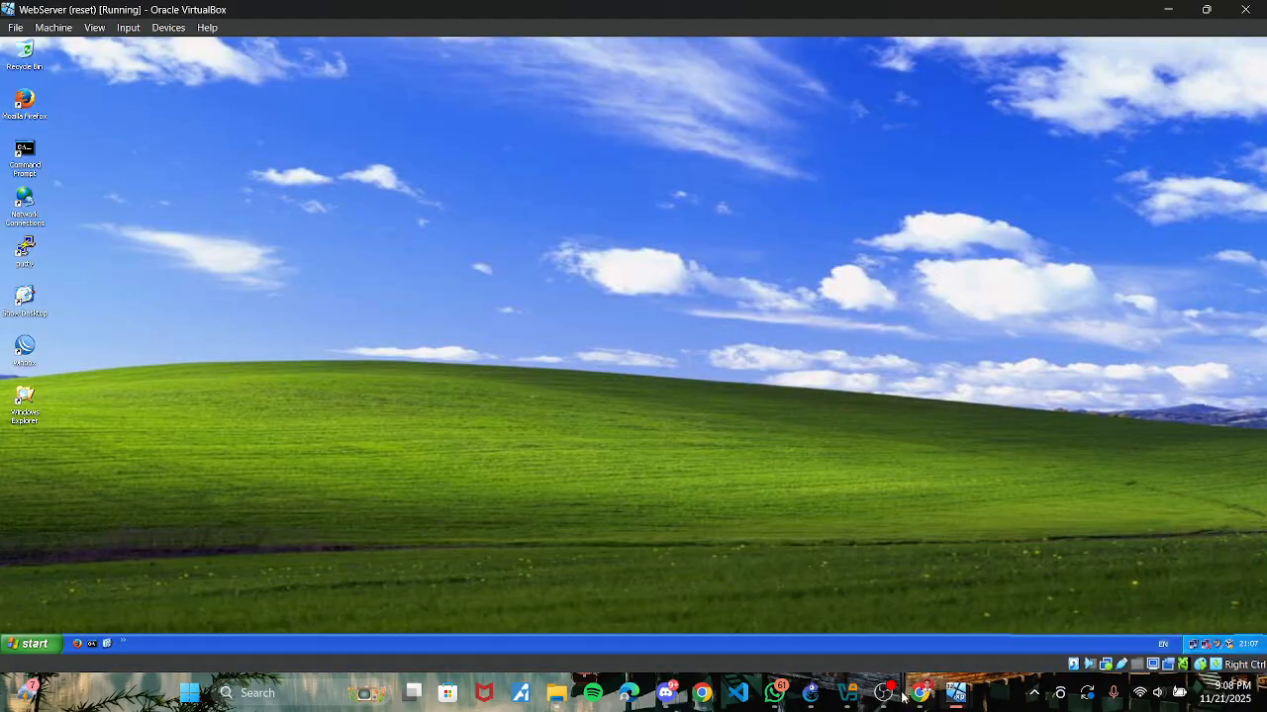
double_click(24, 348)
left_click(168, 71)
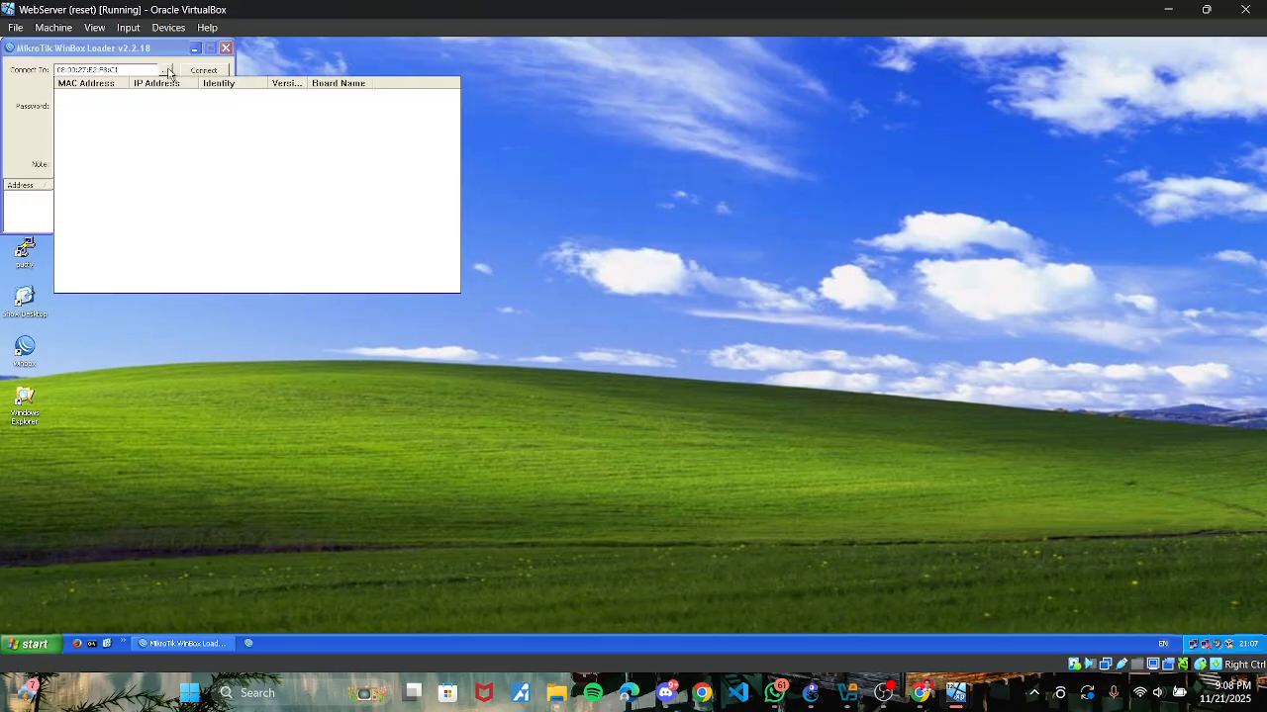
left_click(101, 99)
left_click(198, 70)
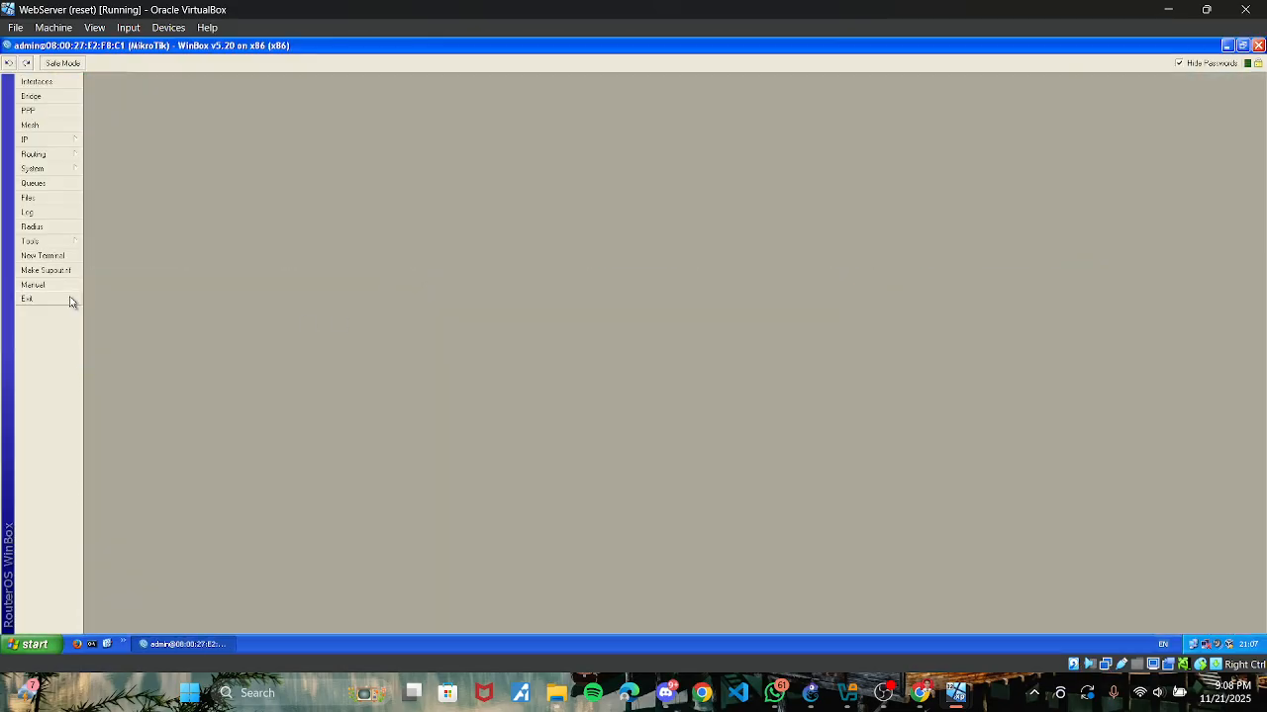
Step: Create an IP address entry on this router with the address 13.13.13.3/24 from the assignment's Router 3 table
left_click(49, 140)
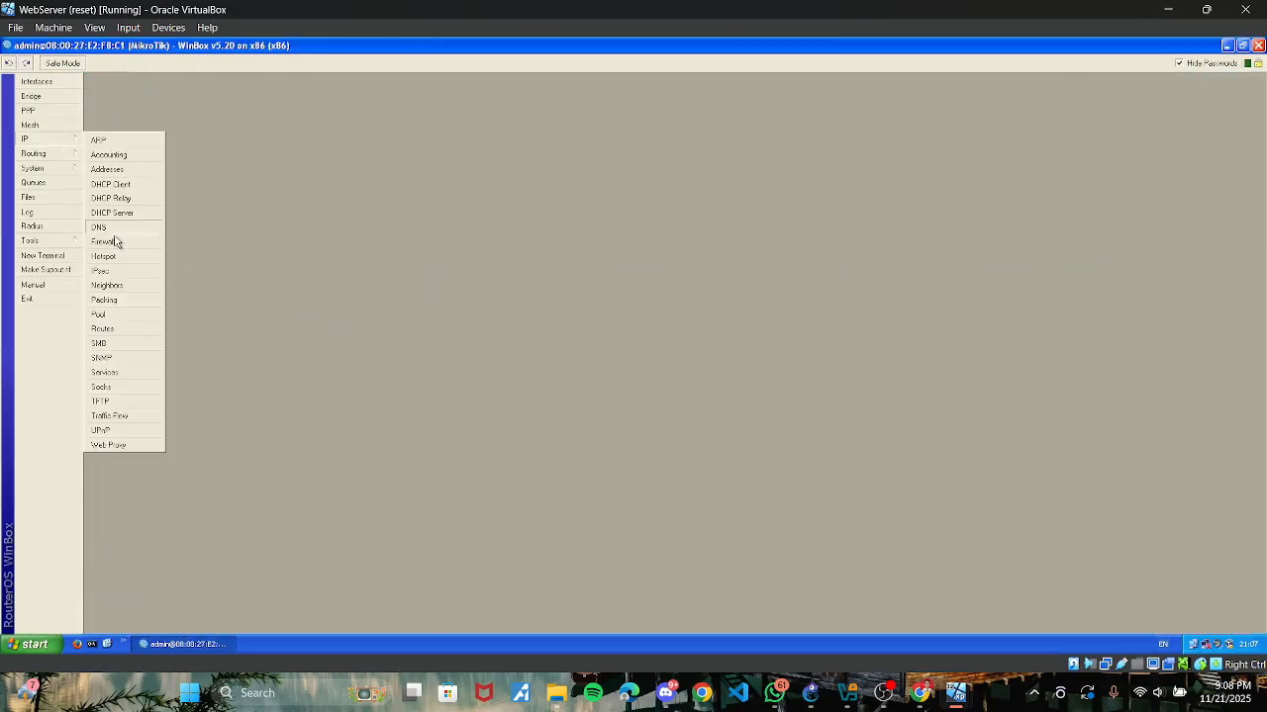
left_click(117, 170)
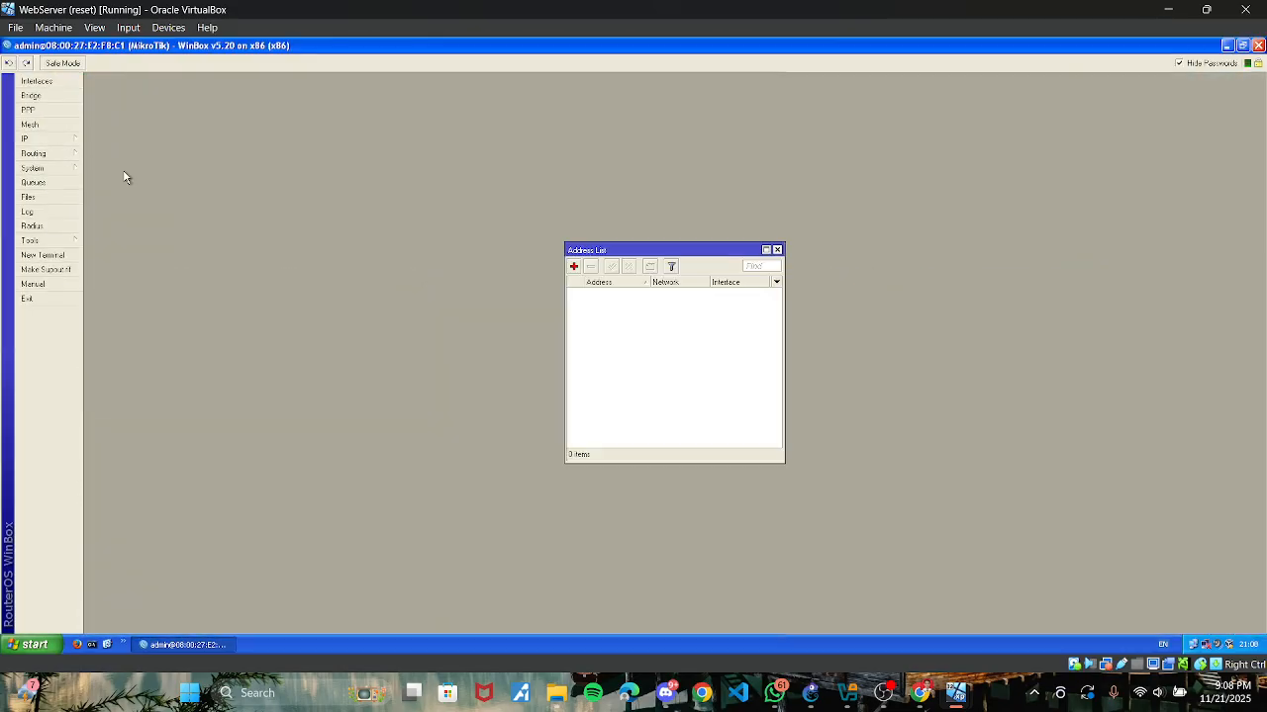
left_click(573, 266)
left_click(931, 700)
scroll(727, 532, "down", 5)
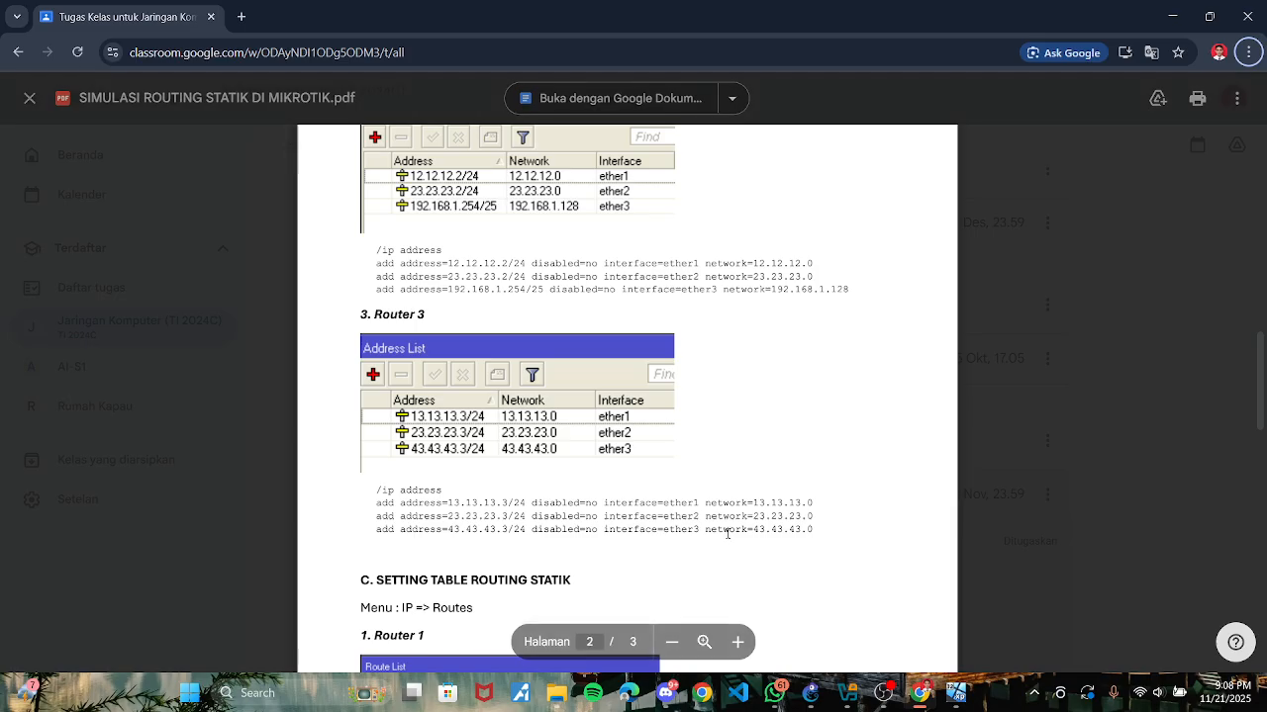
key("alt+Tab")
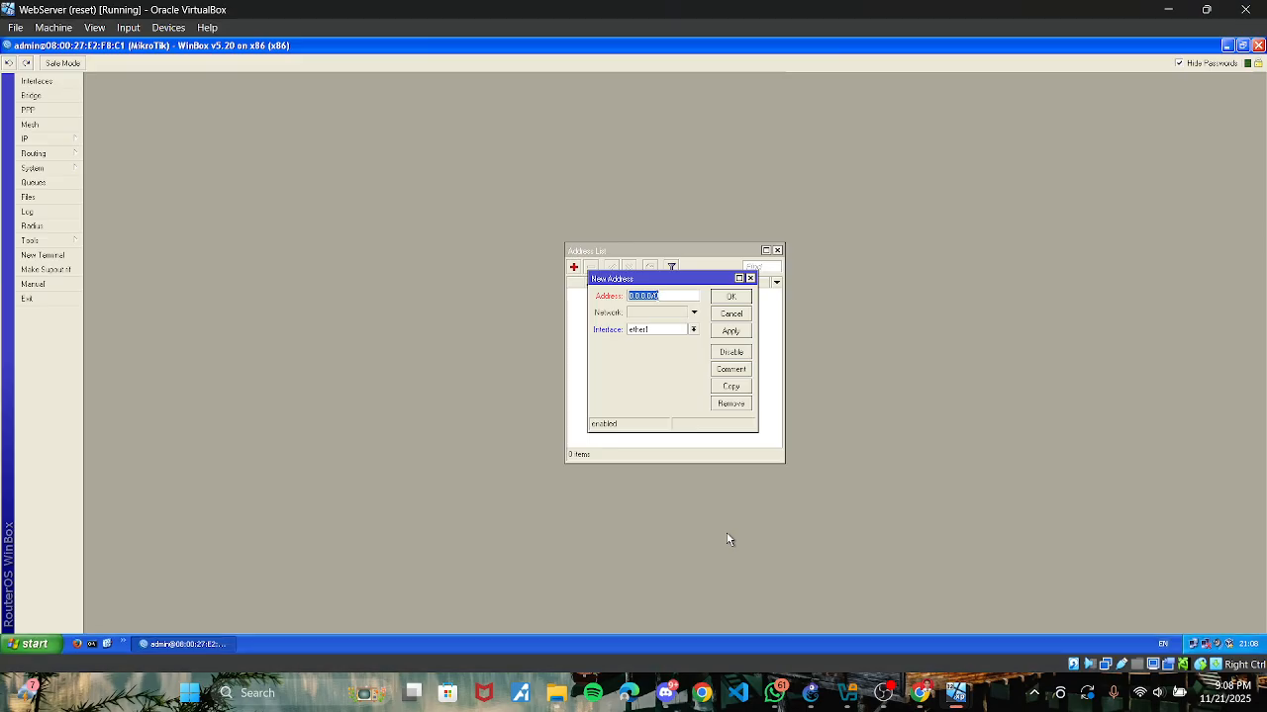
type("13.13.13.3/24")
key("Tab")
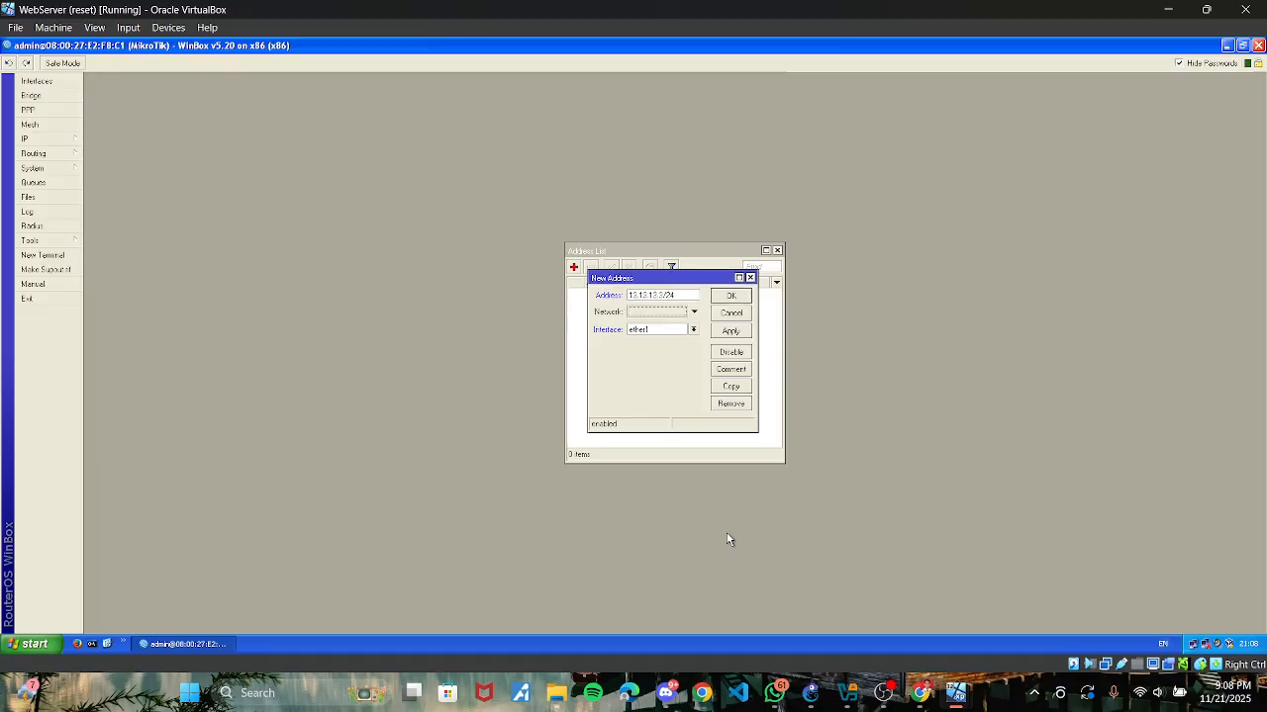
Step: Set the 13.13.13.3/24 entry's network to 13.13.13.0 and save it on interface ether1
left_click(928, 682)
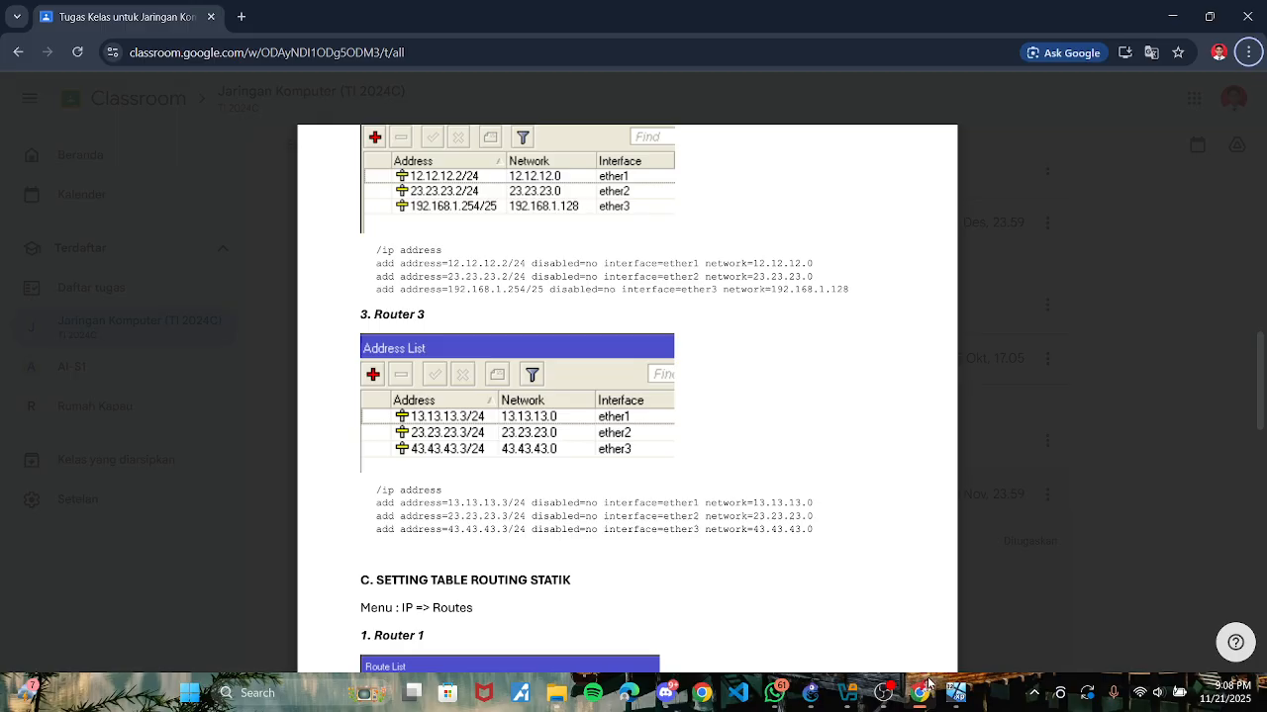
left_click(928, 682)
type("13.13.13.3/24")
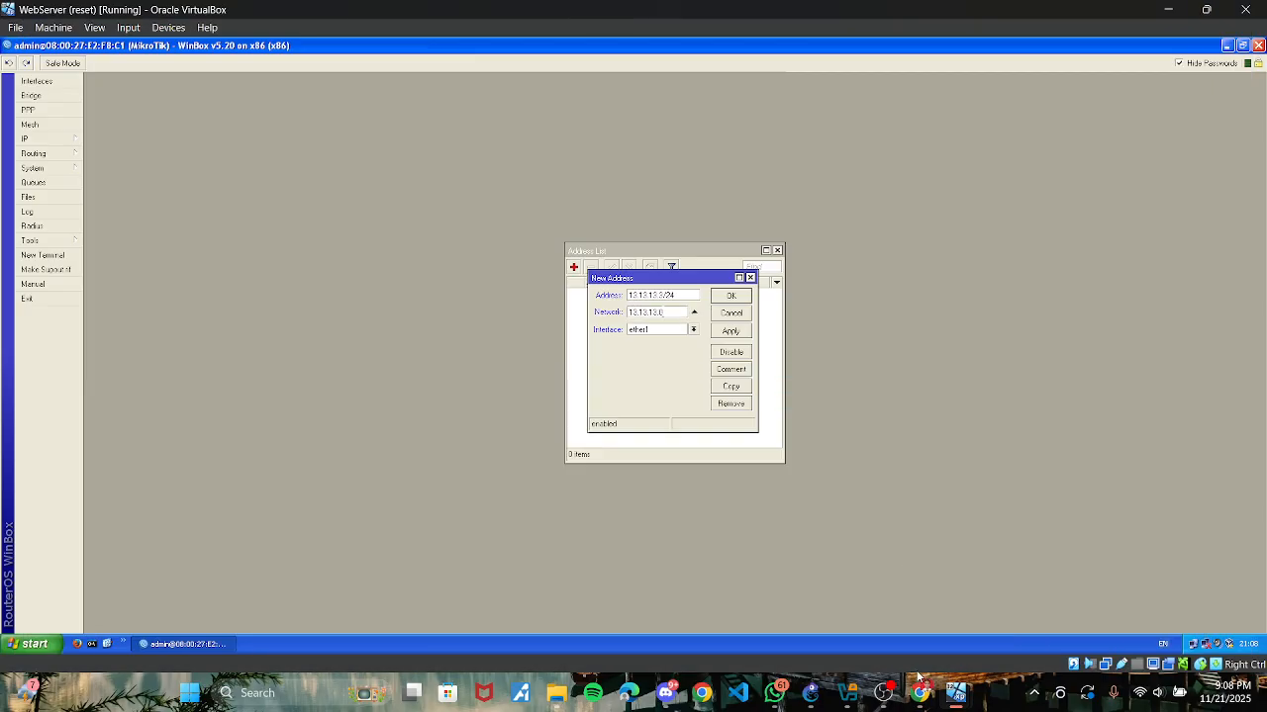
left_click(741, 335)
left_click(741, 300)
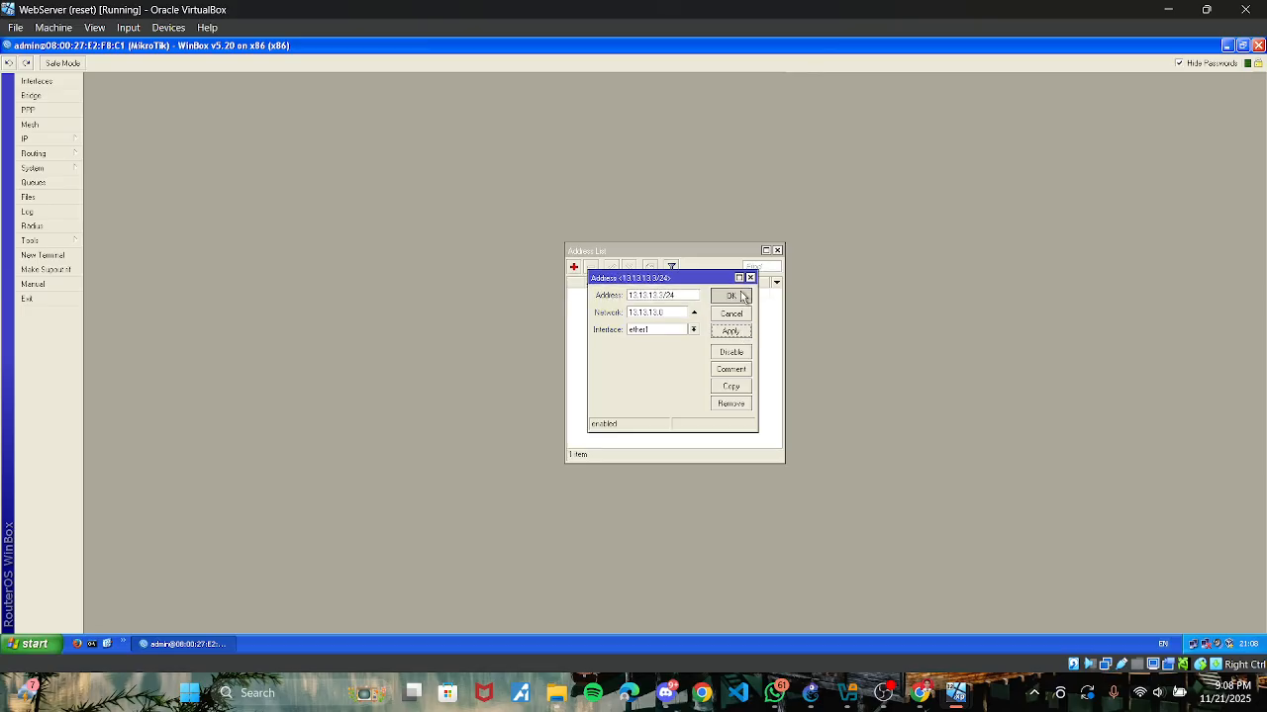
Step: Add the router address 23.23.23.3/24 with network 23.23.23.0 on interface ether2
left_click(573, 267)
left_click(919, 694)
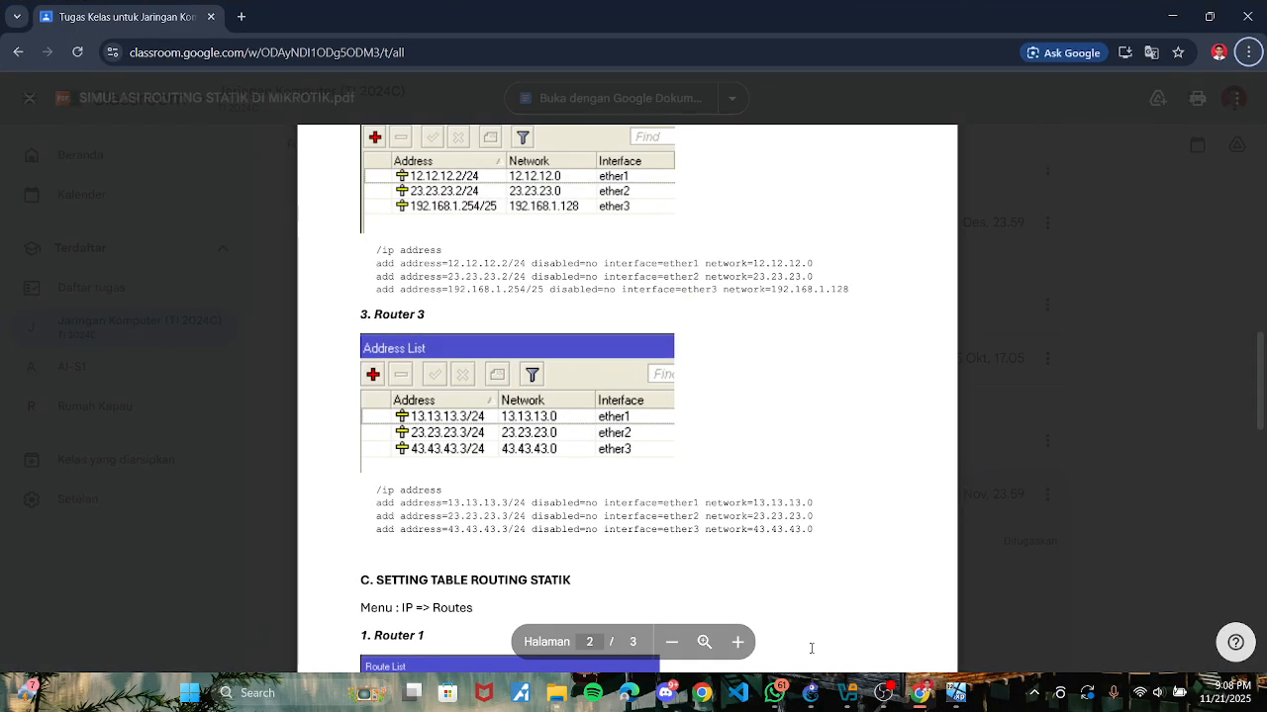
key("alt+Tab")
type("23.23.23")
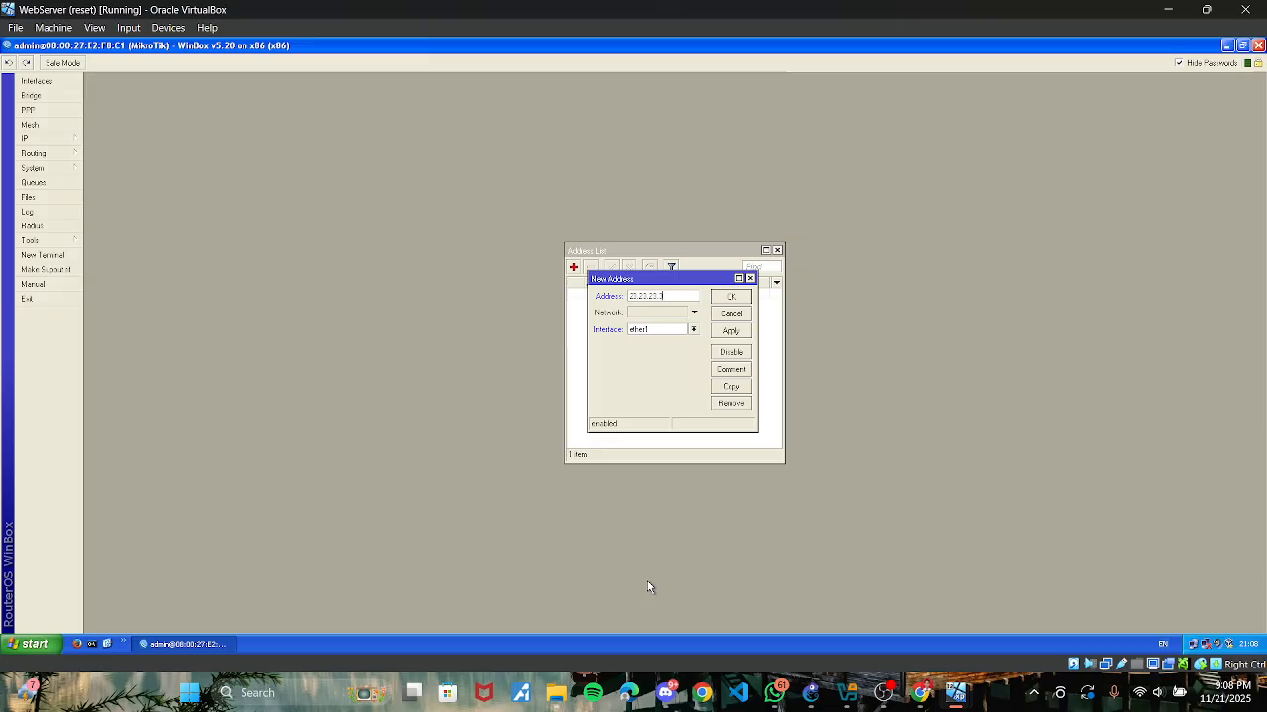
key("Tab")
type("23.23.23.0")
left_click(686, 331)
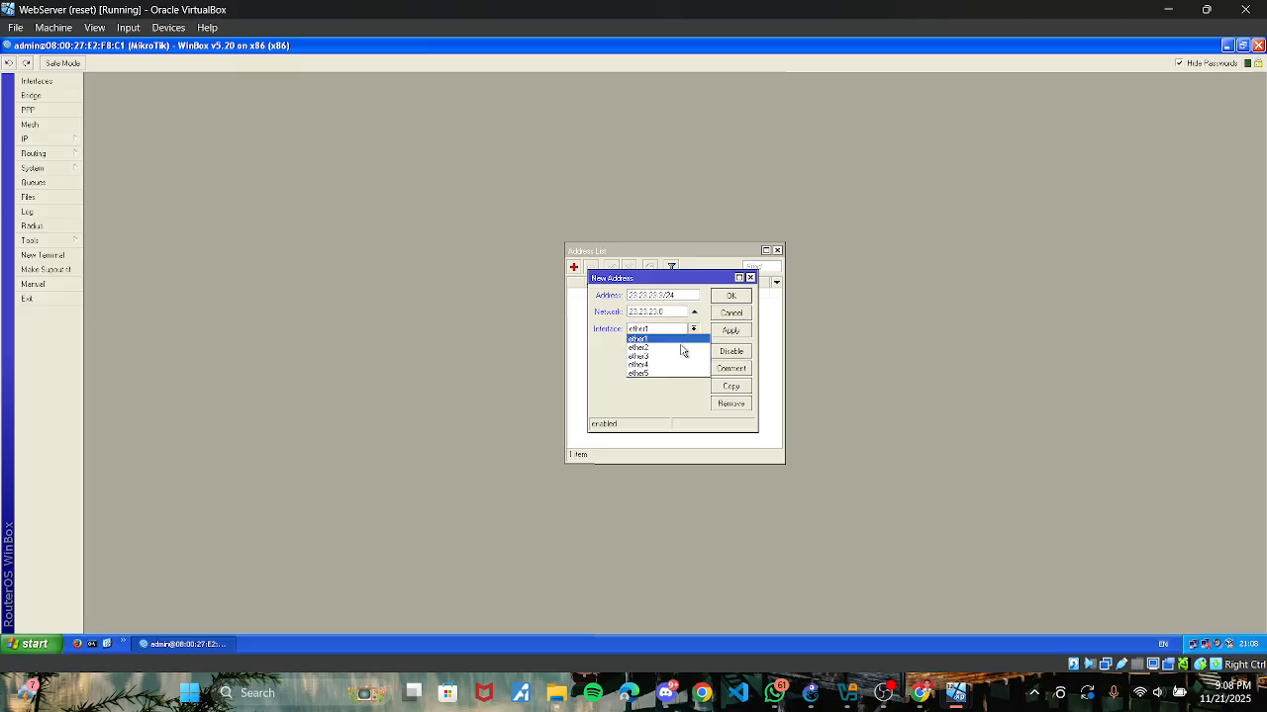
left_click(677, 348)
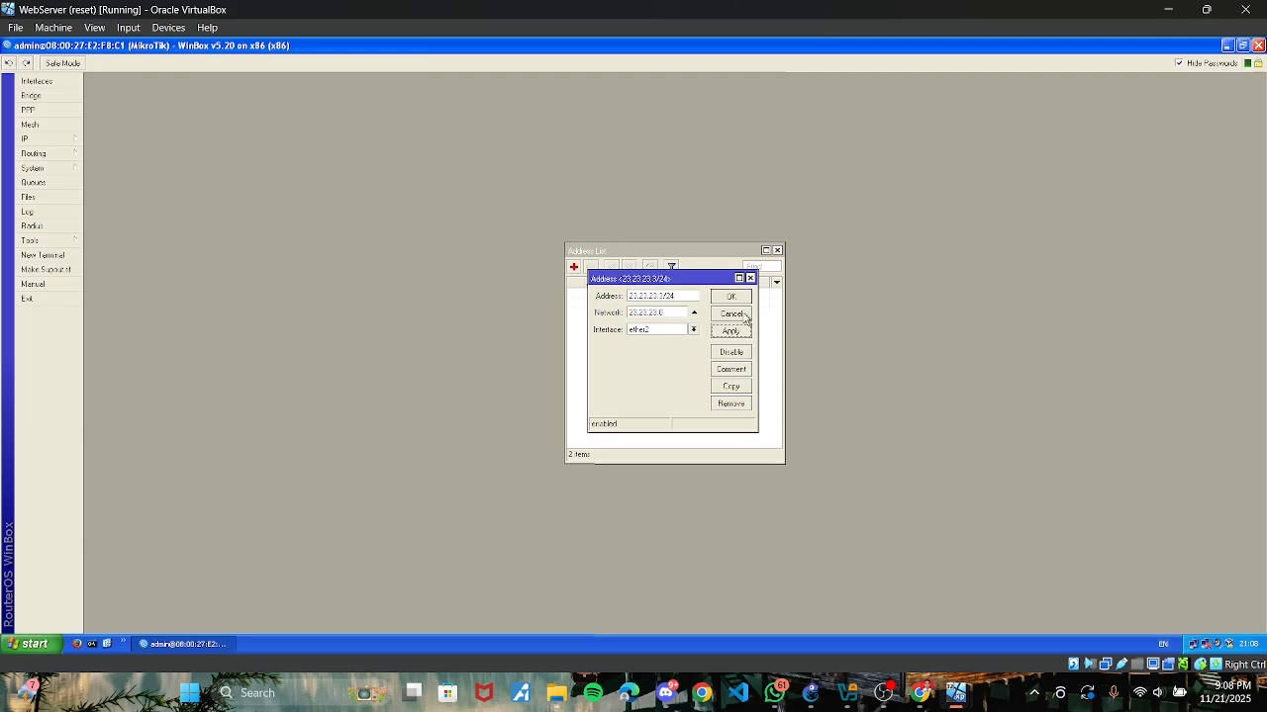
left_click(731, 296)
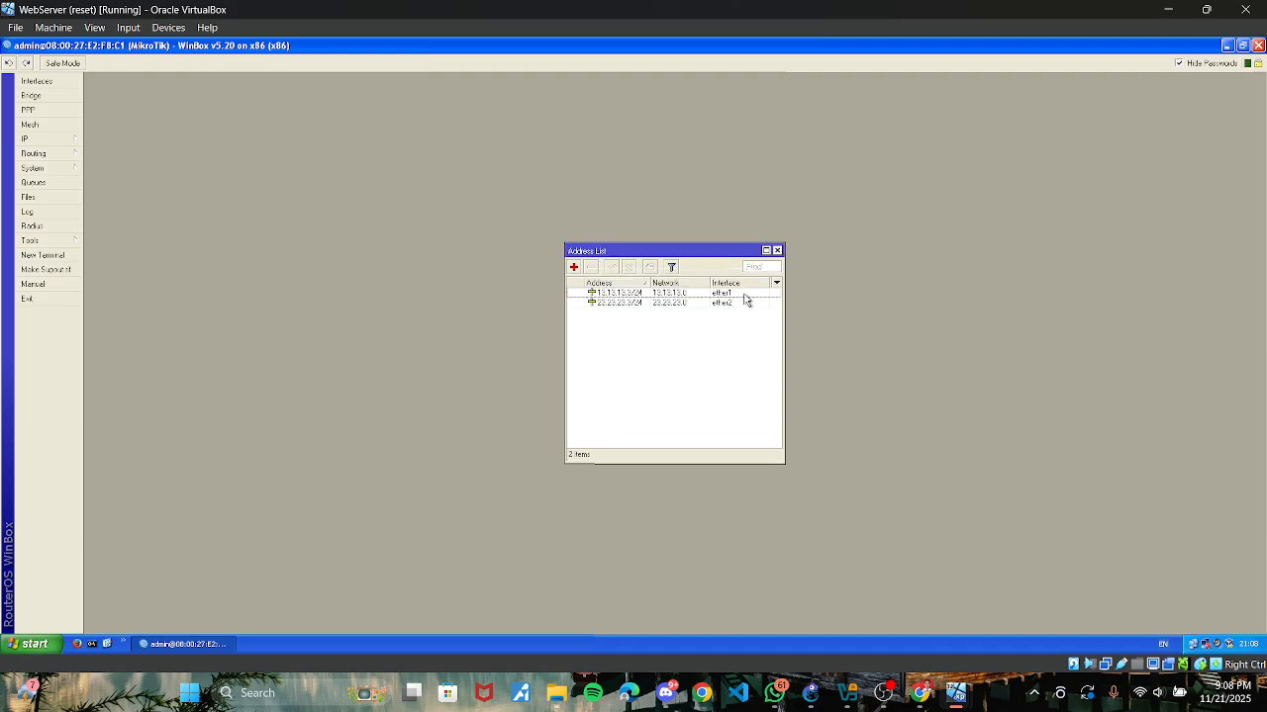
Step: Create a third IP address entry with the address 43.43.43.3/24 from the assignment's Router 3 table
left_click(574, 267)
left_click(919, 695)
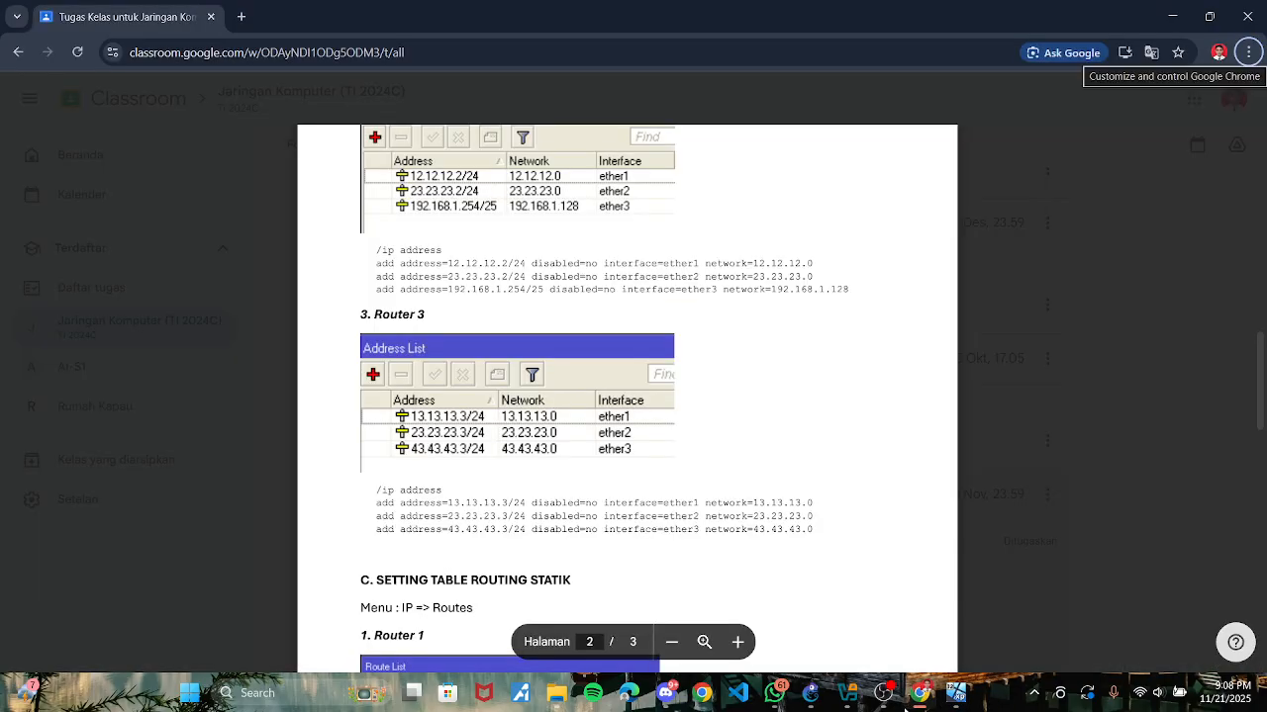
left_click(885, 690)
type("43.43.43.5/24")
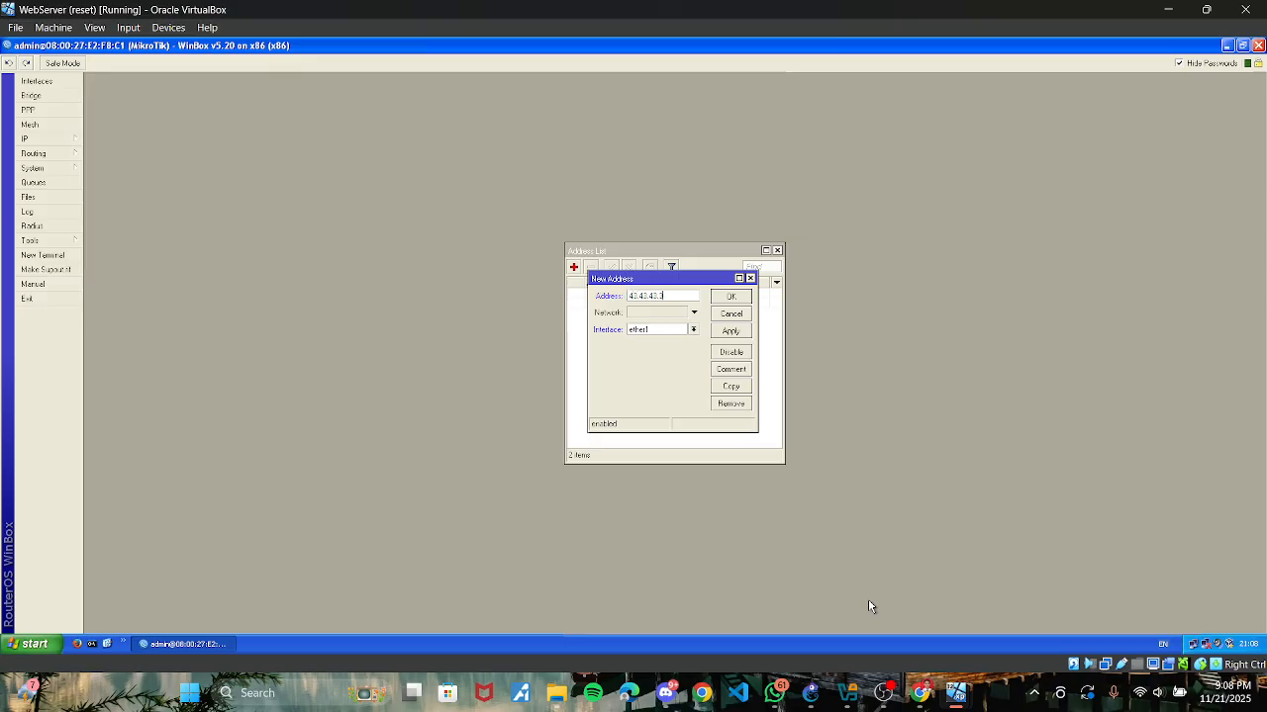
left_click(919, 694)
left_click(918, 695)
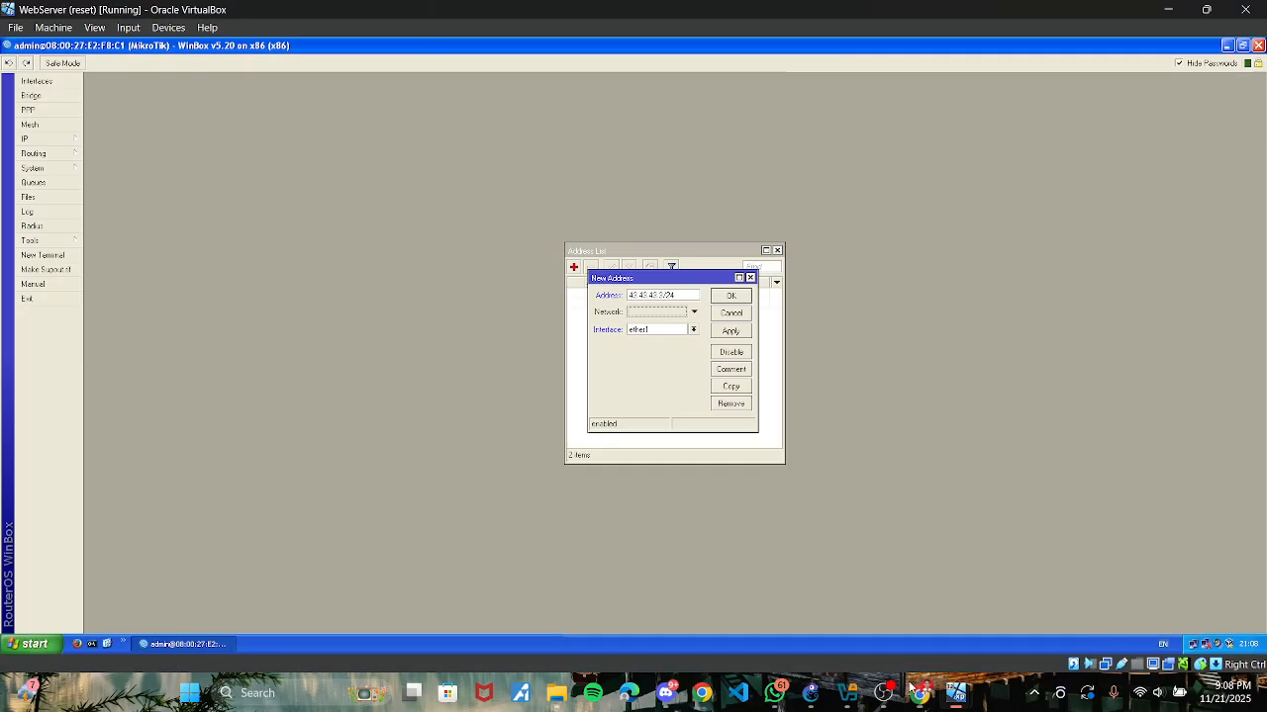
Step: Set the 43.43.43.3/24 entry's network to 43.43.43.0, save it on interface ether3 and close the address list
left_click(633, 313)
type("43.43.43.0")
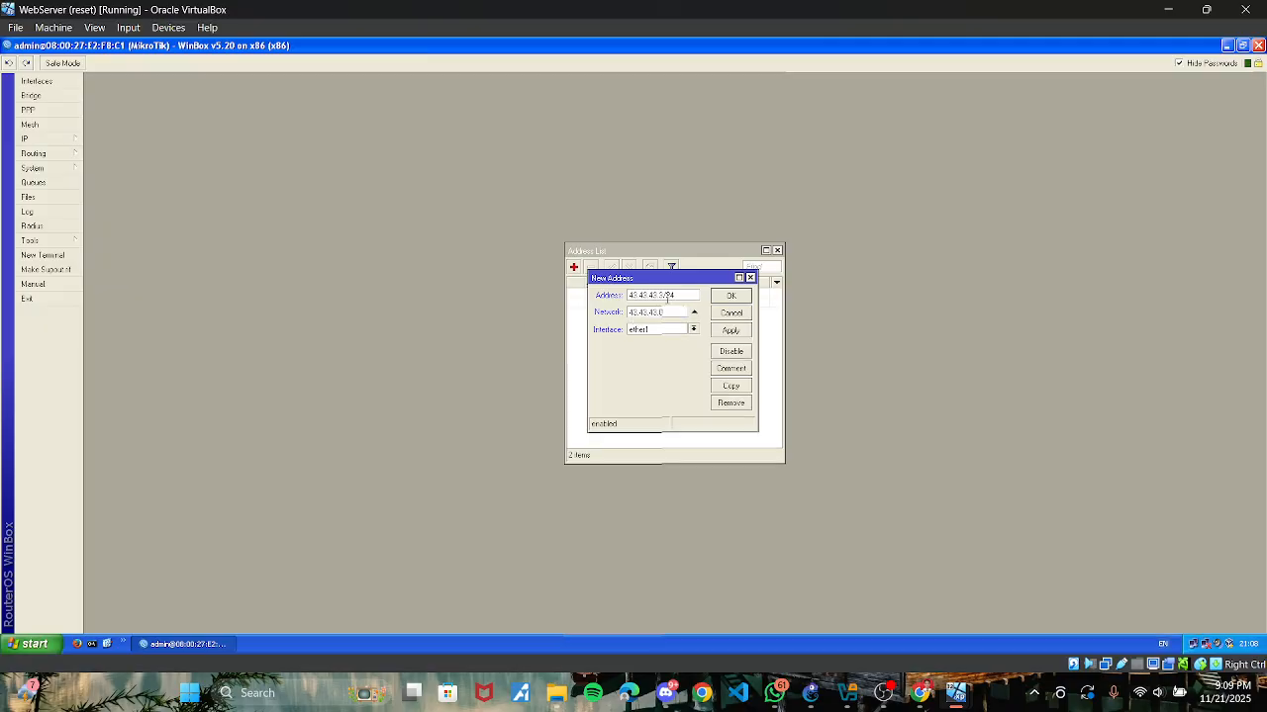
left_click(692, 330)
left_click(667, 359)
left_click(730, 330)
left_click(732, 293)
left_click(777, 250)
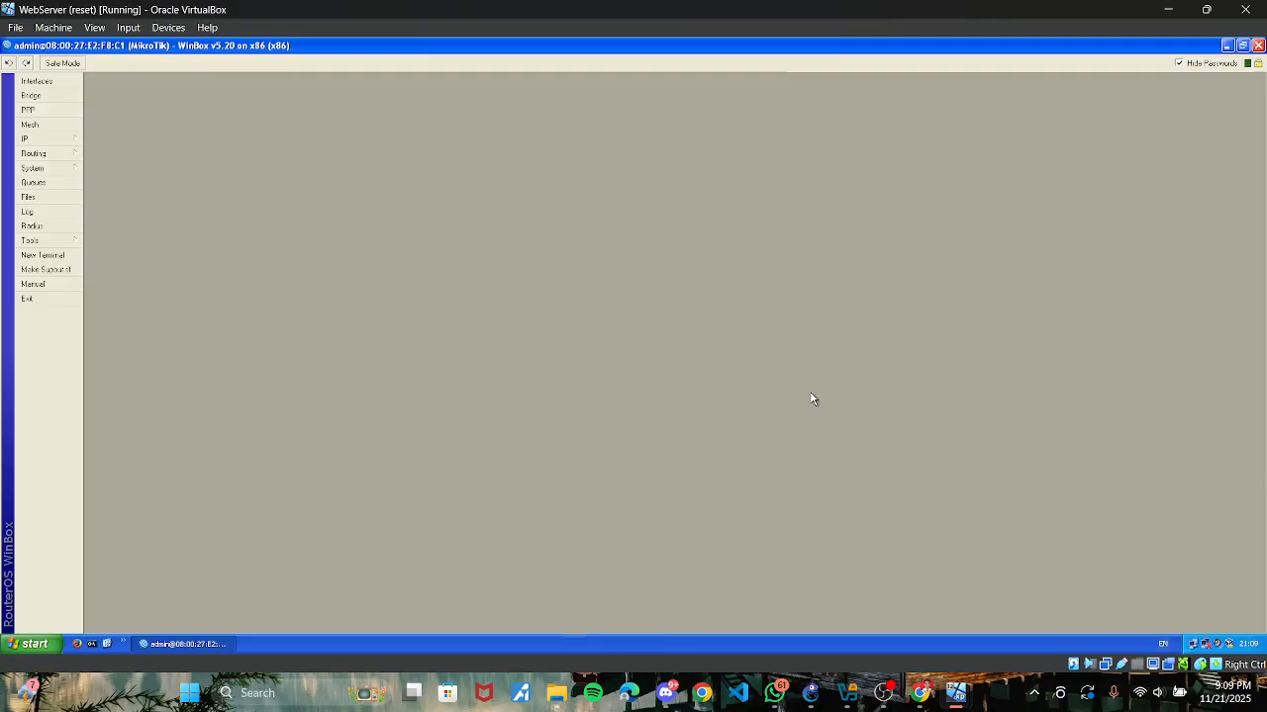
Step: Consult the Router 1 static routing section in the assignment PDF, then open the route list on the PC-1 machine's router
left_click(920, 688)
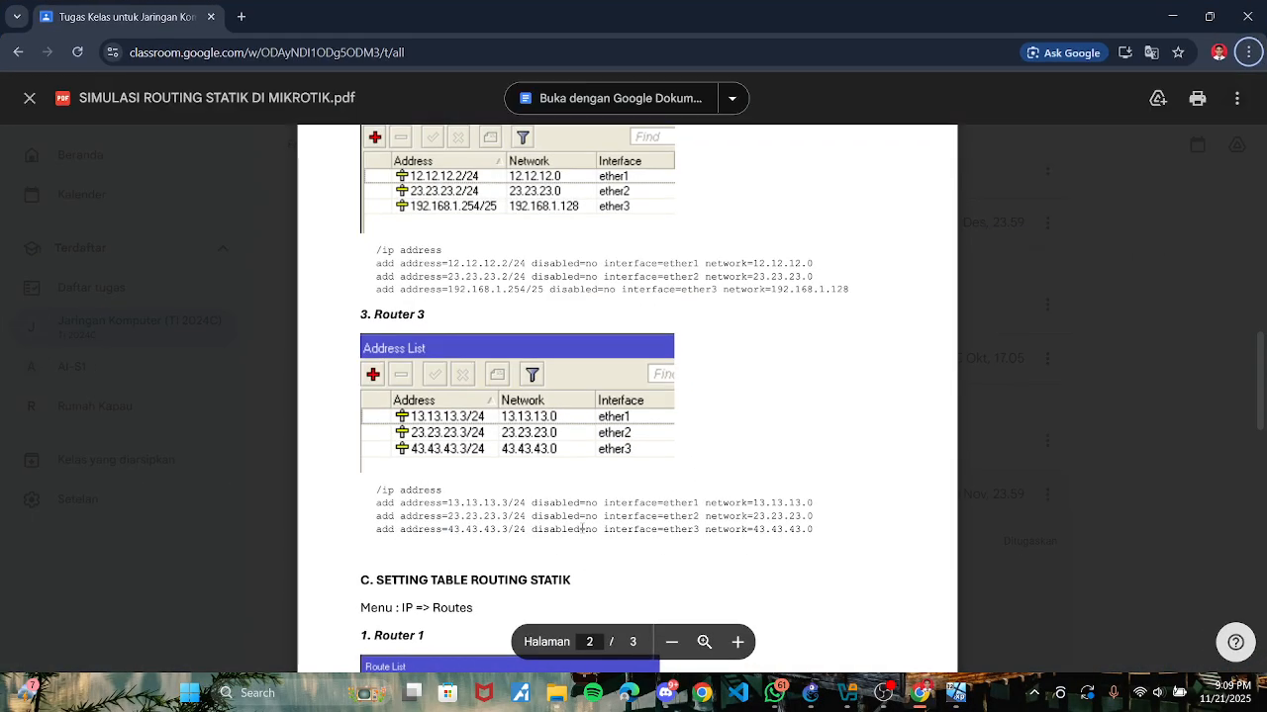
scroll(582, 530, "down", 5)
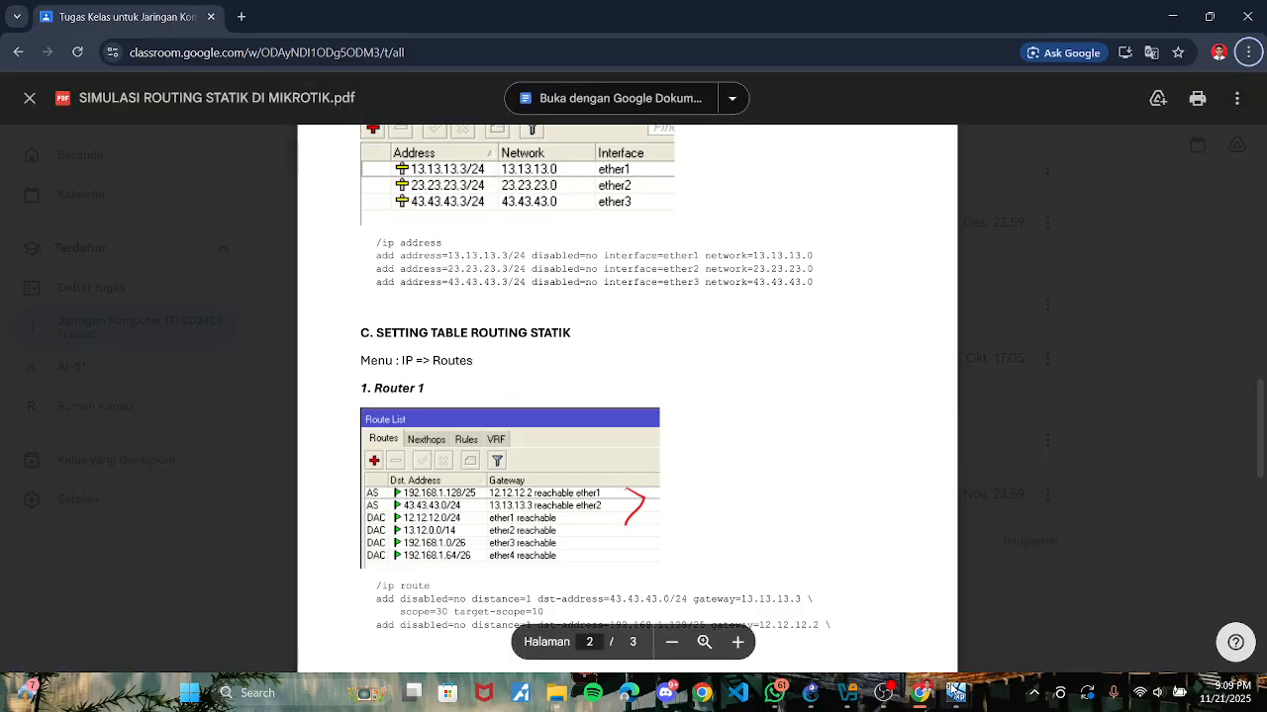
mouse_move(955, 693)
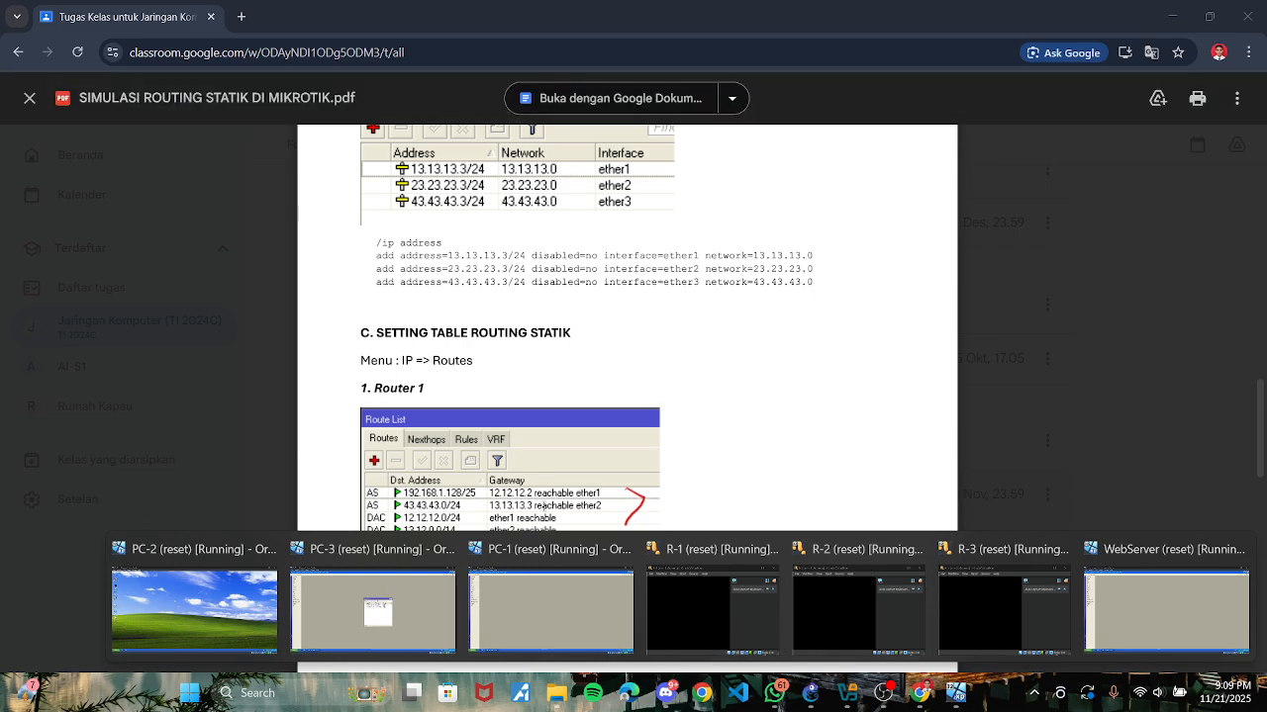
left_click(551, 569)
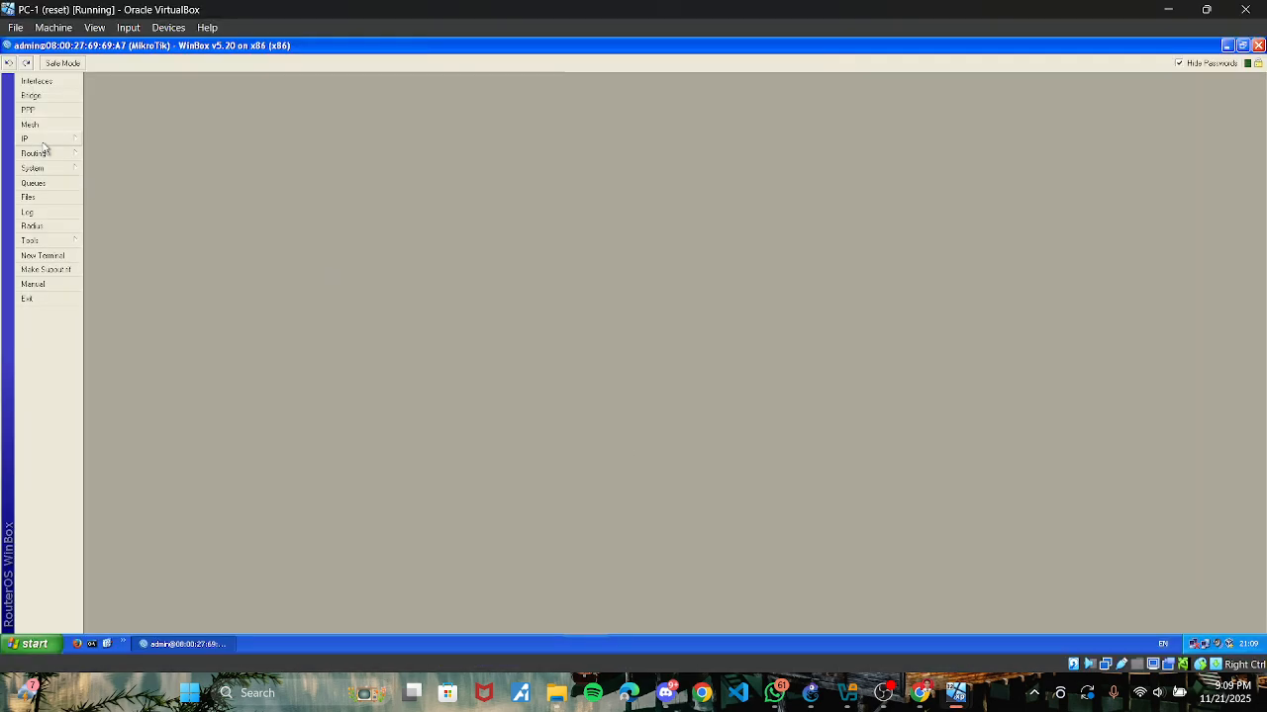
mouse_move(62, 140)
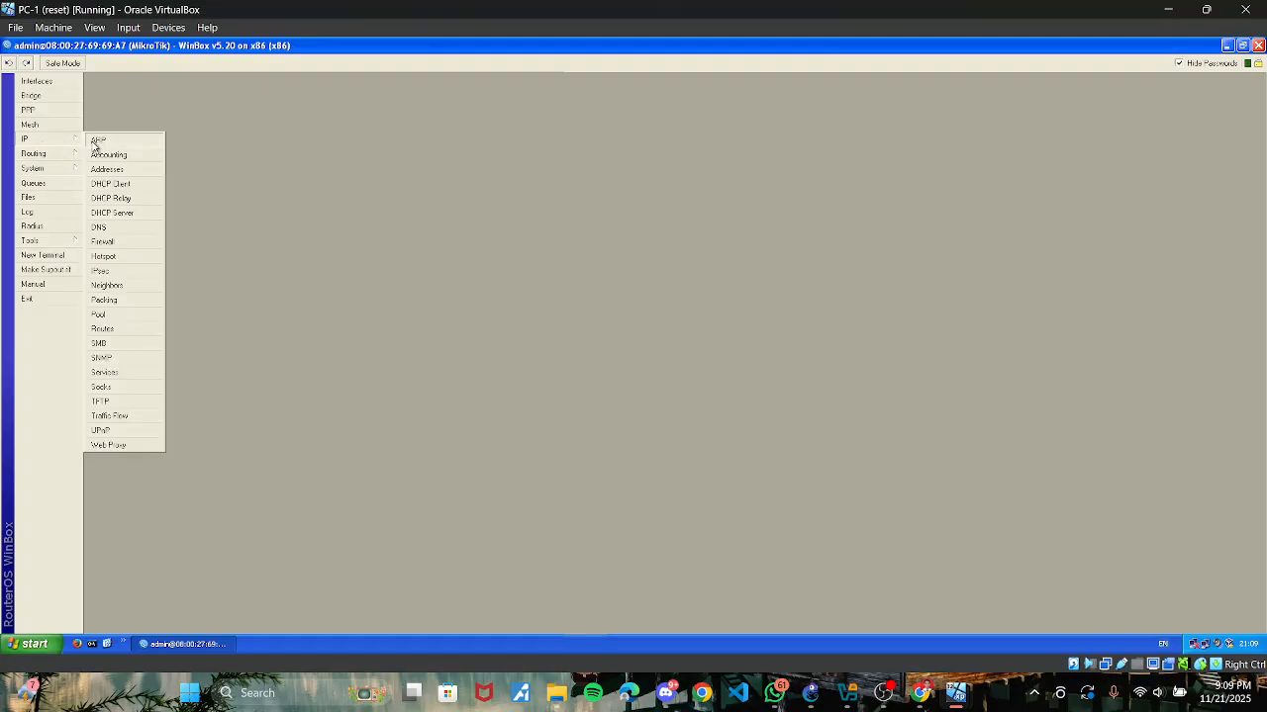
left_click(129, 327)
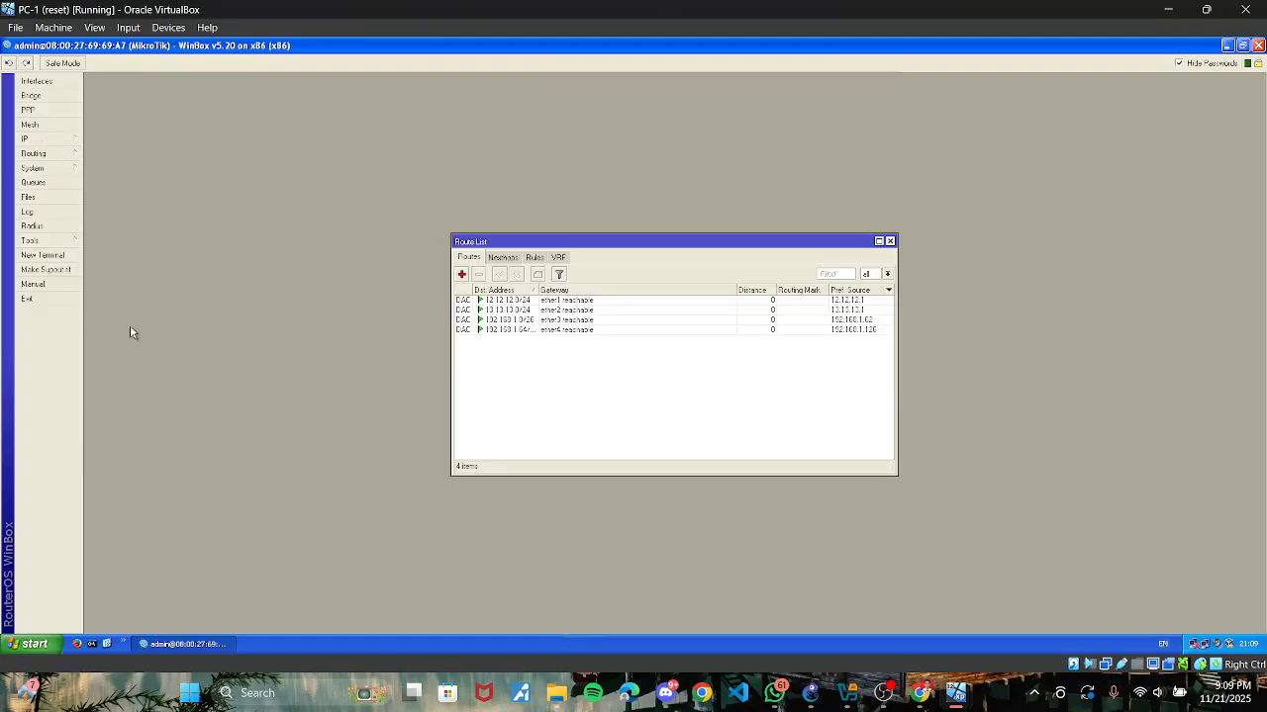
Step: Create a new route on Router 1 with the destination address 43.43.43.0/24 from the assignment
left_click(461, 274)
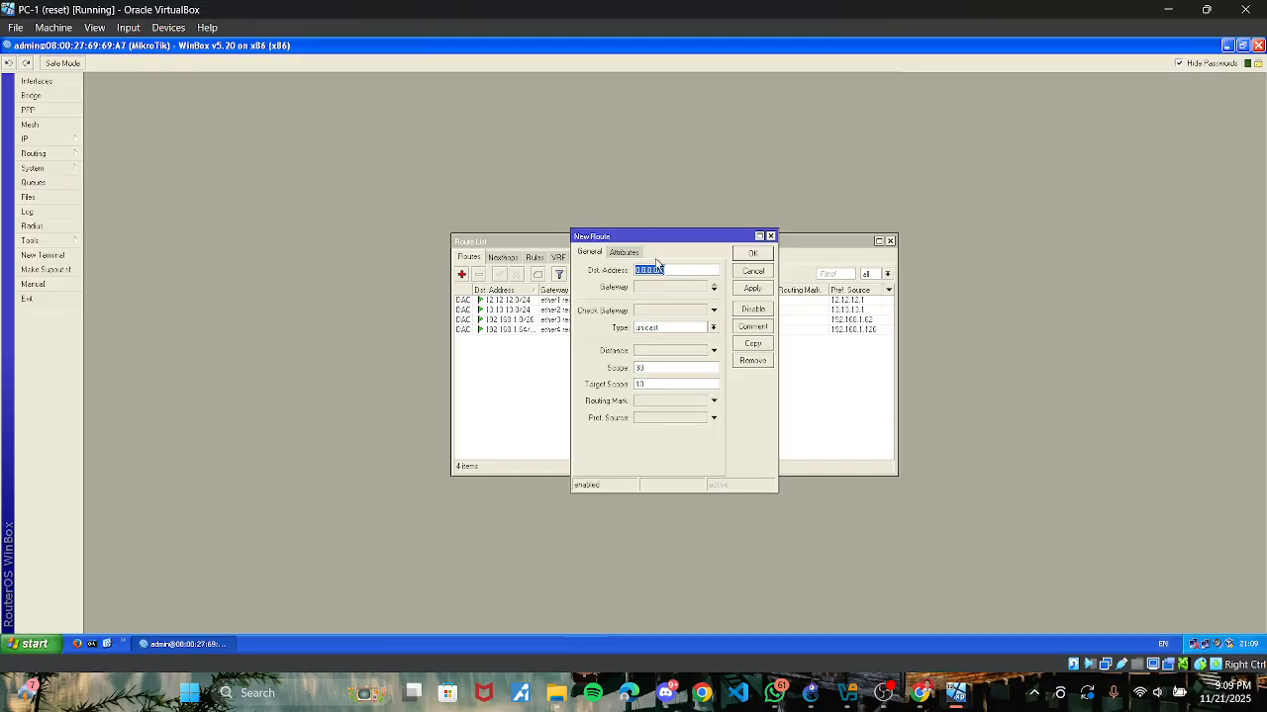
left_click(921, 693)
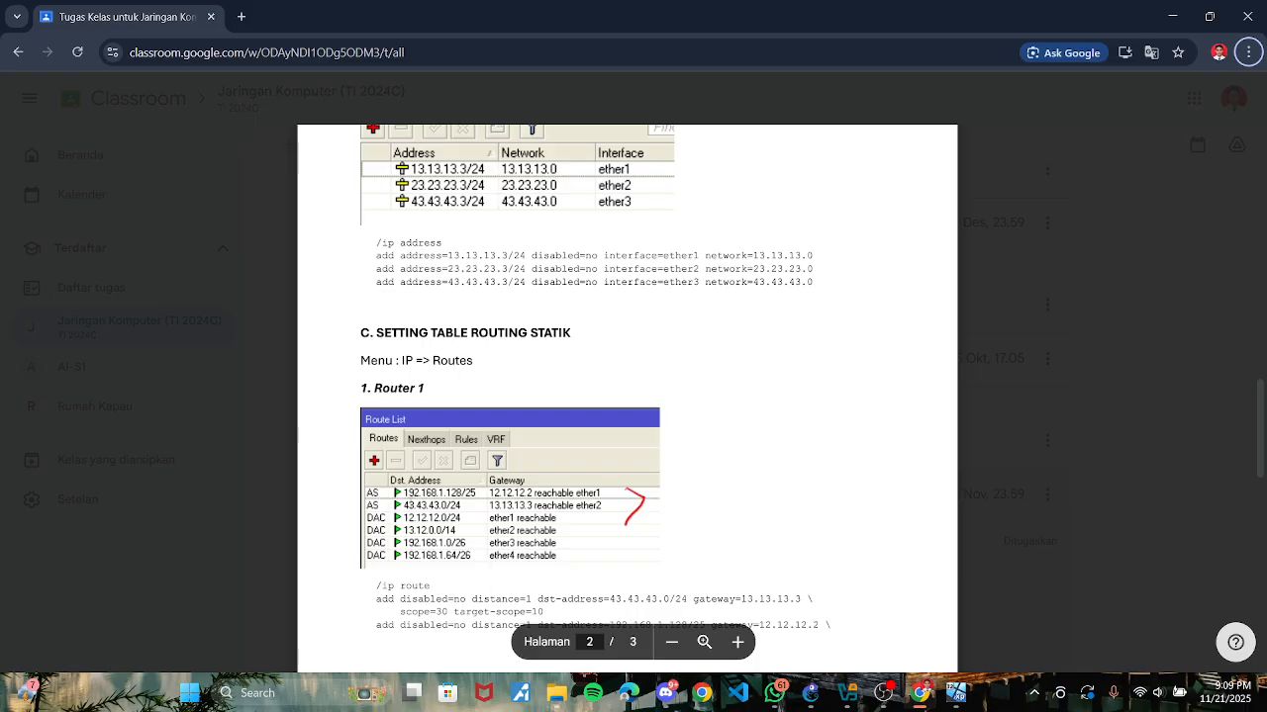
key("alt+Tab")
type("4")
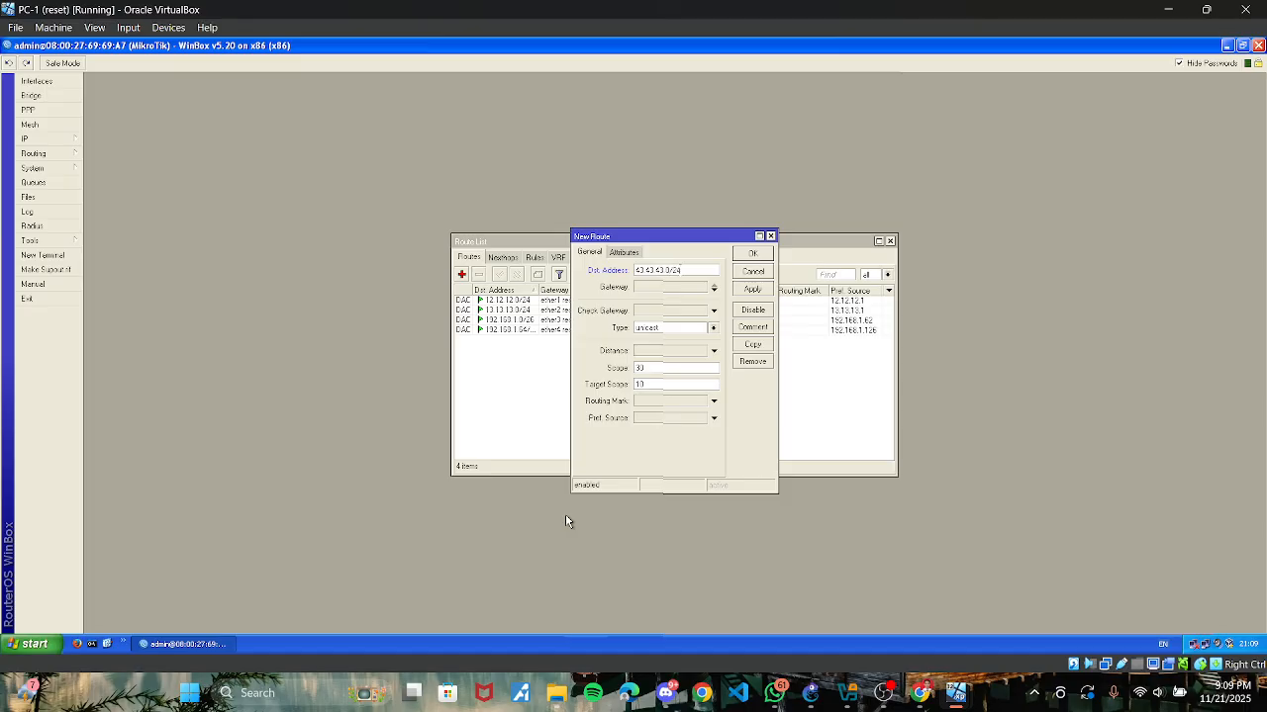
Step: Set the 43.43.43.0/24 route's gateway to 13.13.13.3 as given in the assignment and save the route
left_click(919, 691)
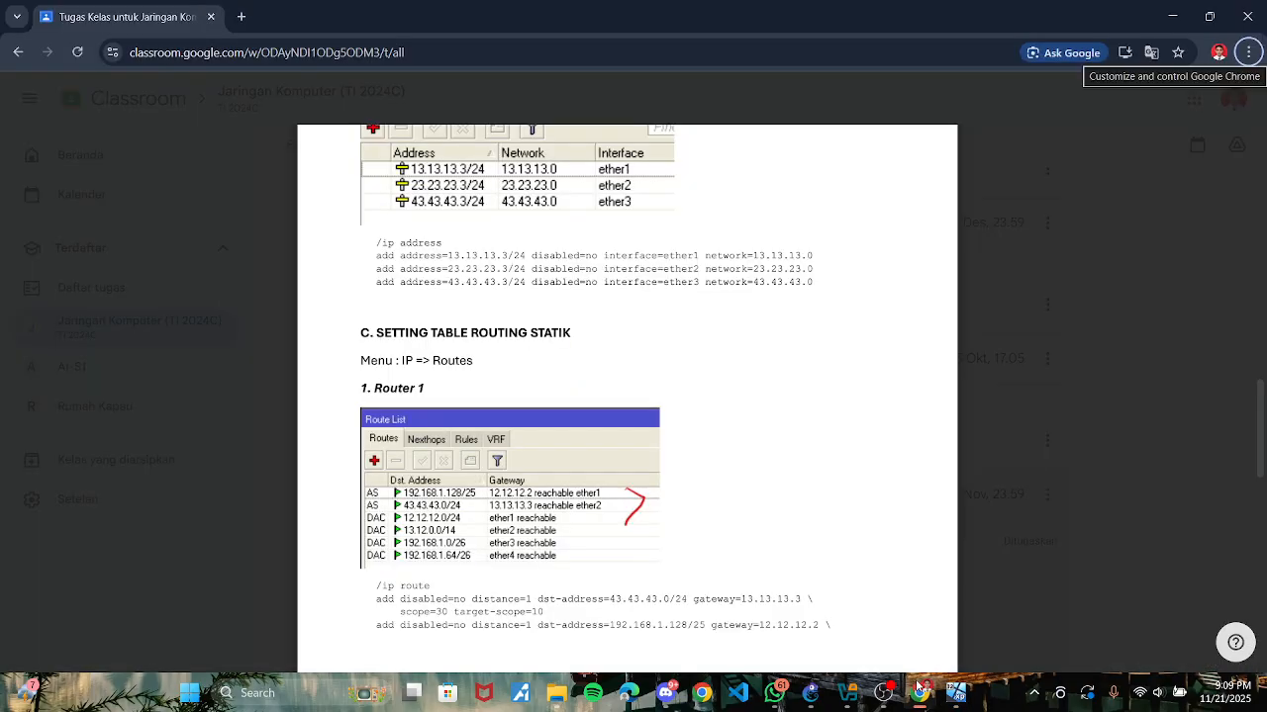
left_click(919, 692)
left_click(919, 692)
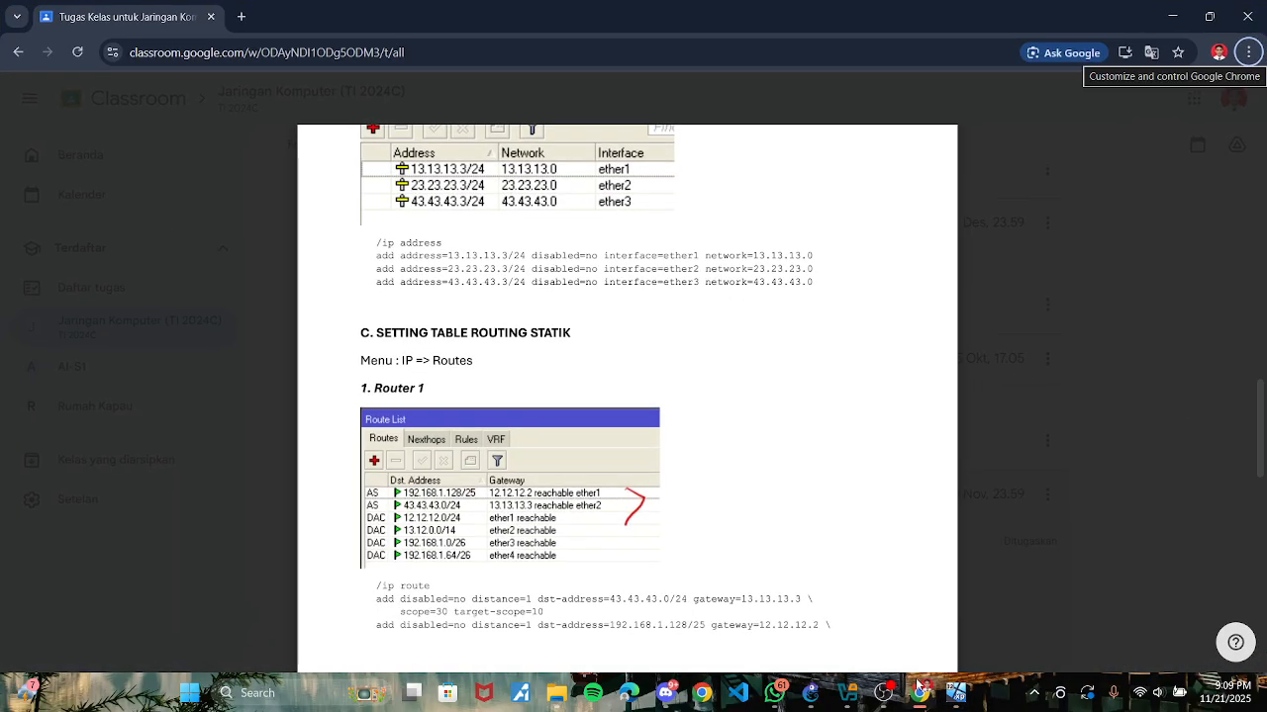
left_click(920, 691)
left_click(644, 286)
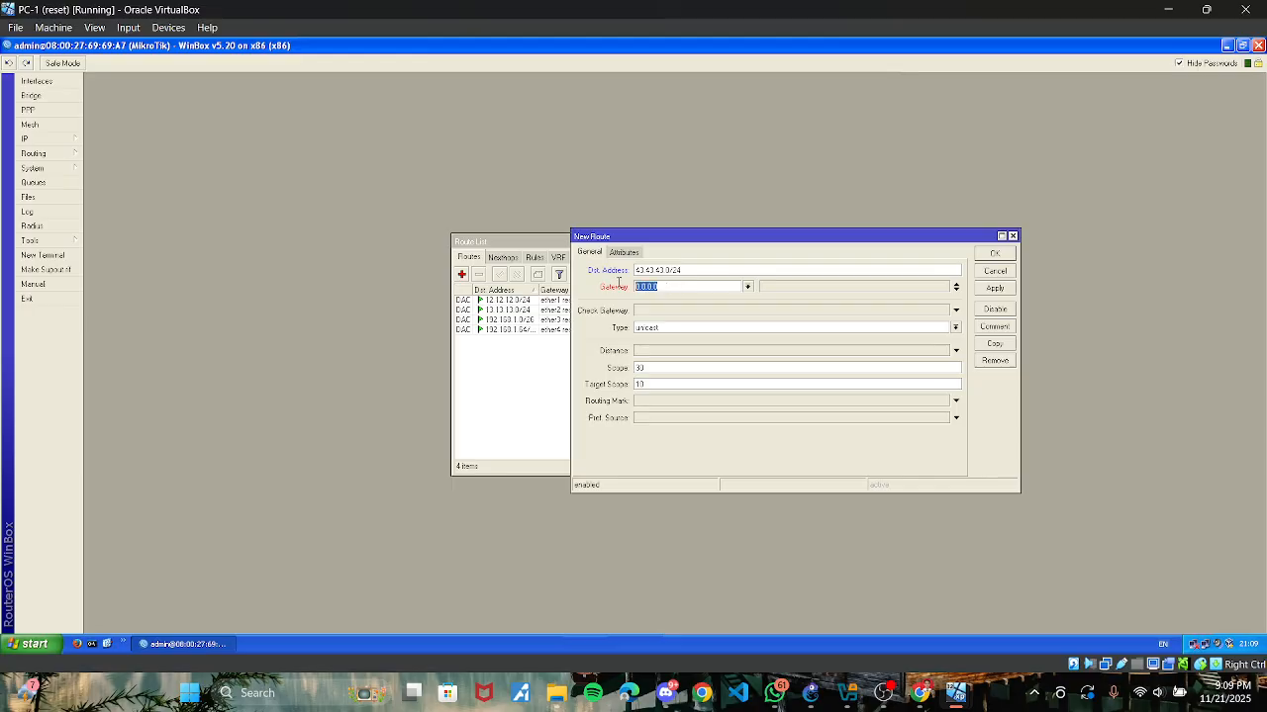
left_click(921, 692)
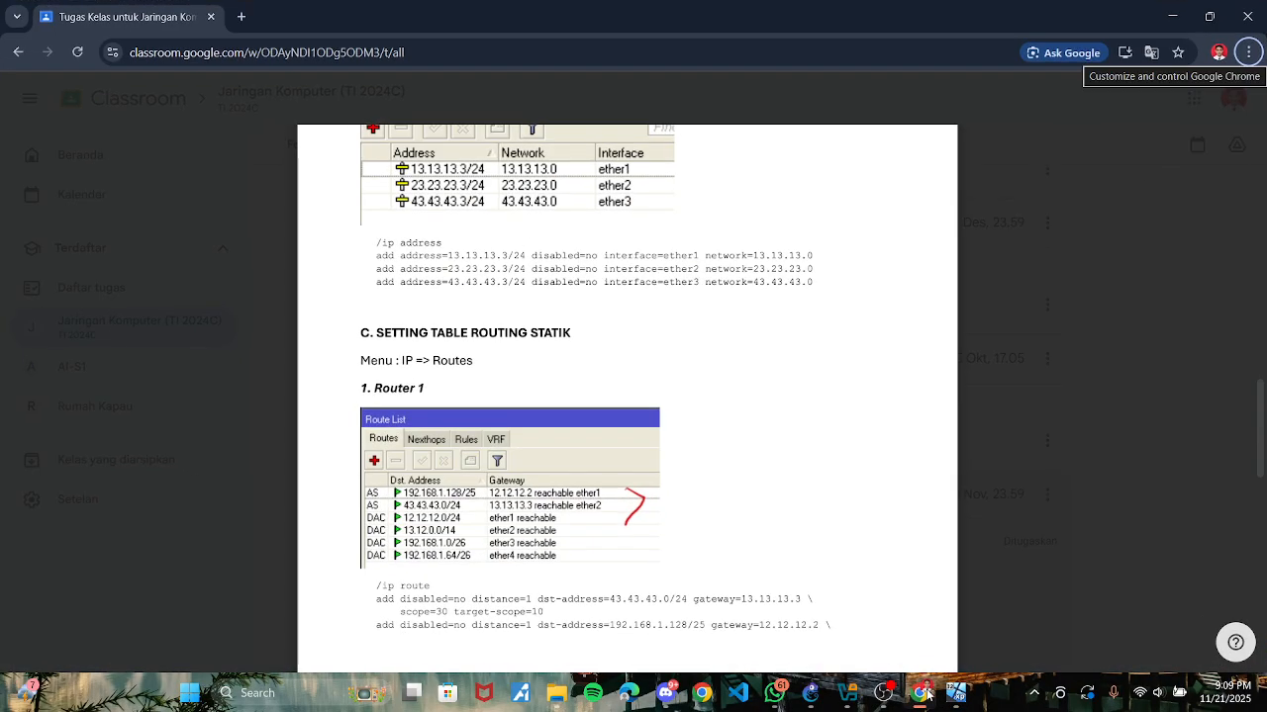
left_click(922, 693)
type("13.13.13.3")
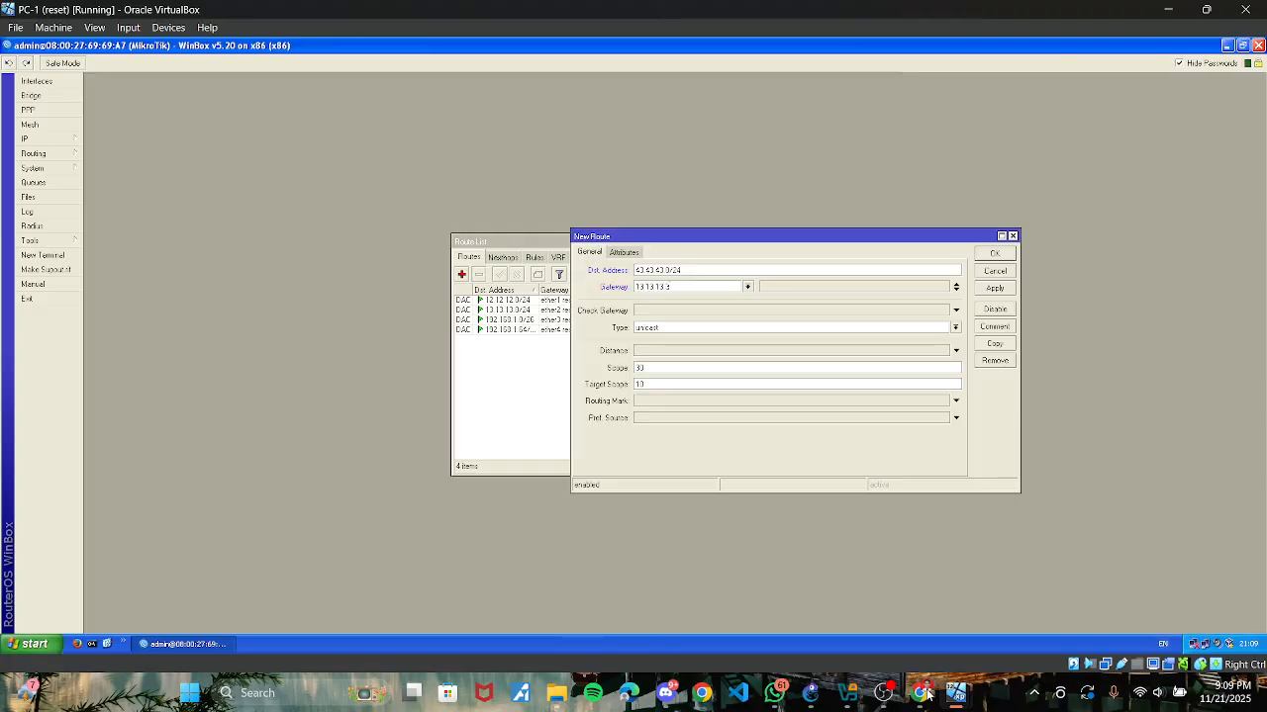
left_click(995, 288)
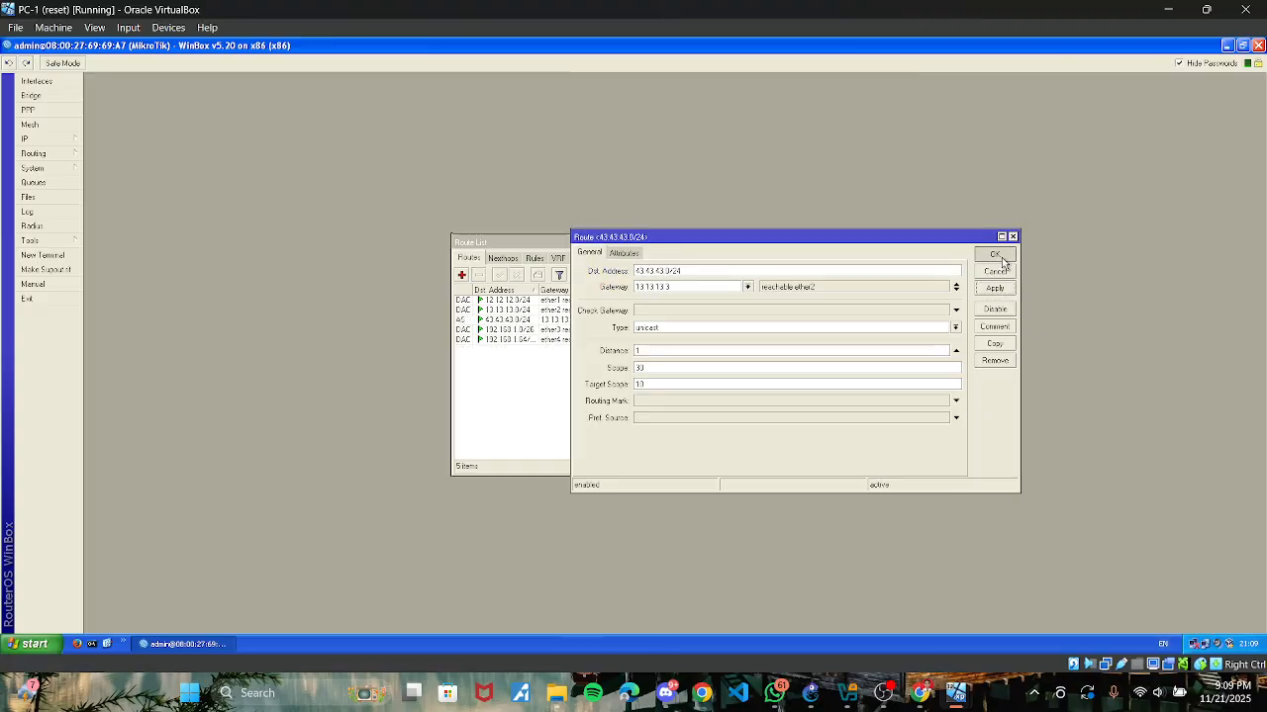
left_click(994, 255)
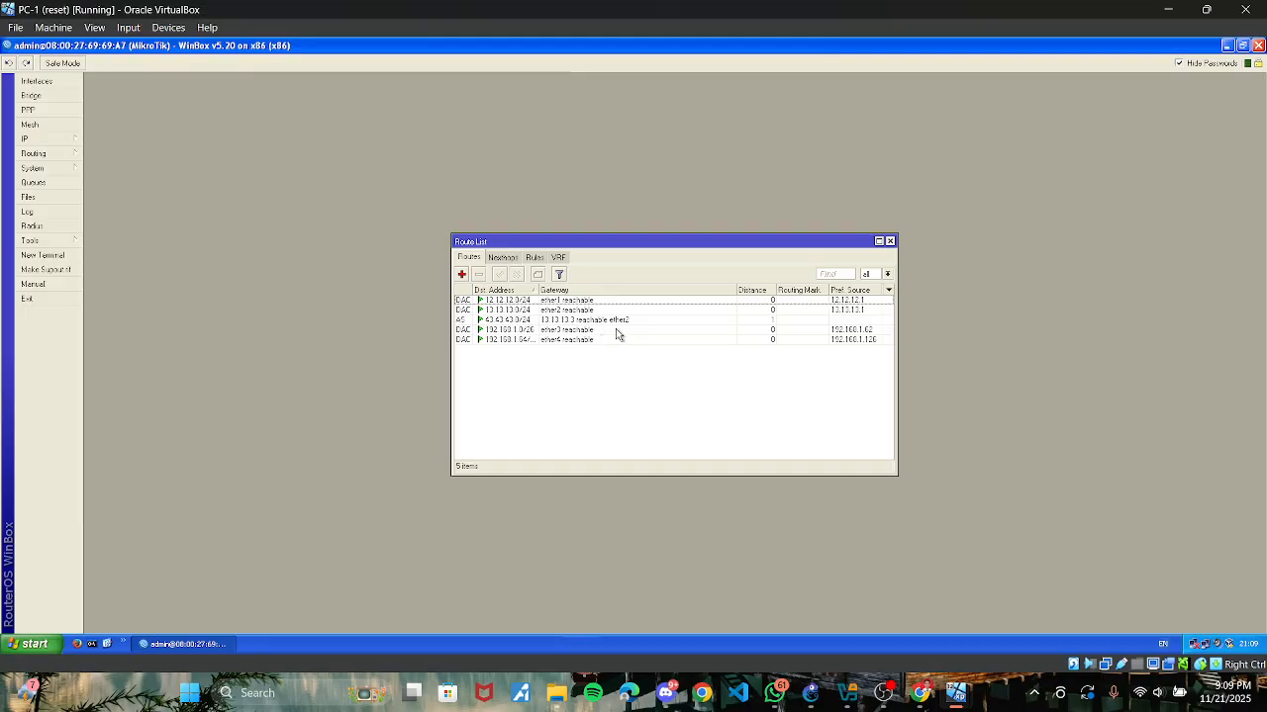
Step: Create a second Router 1 route with the destination address 192.168.1.128/25 from the assignment
left_click(462, 275)
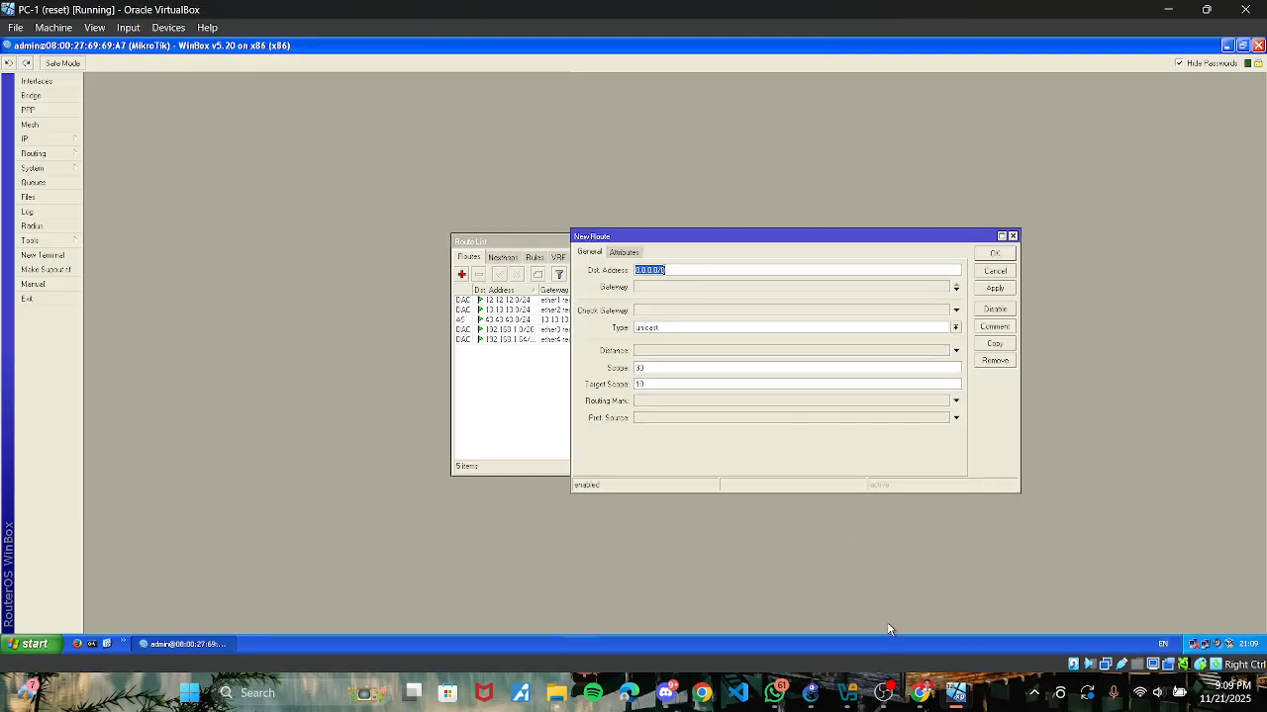
left_click(915, 695)
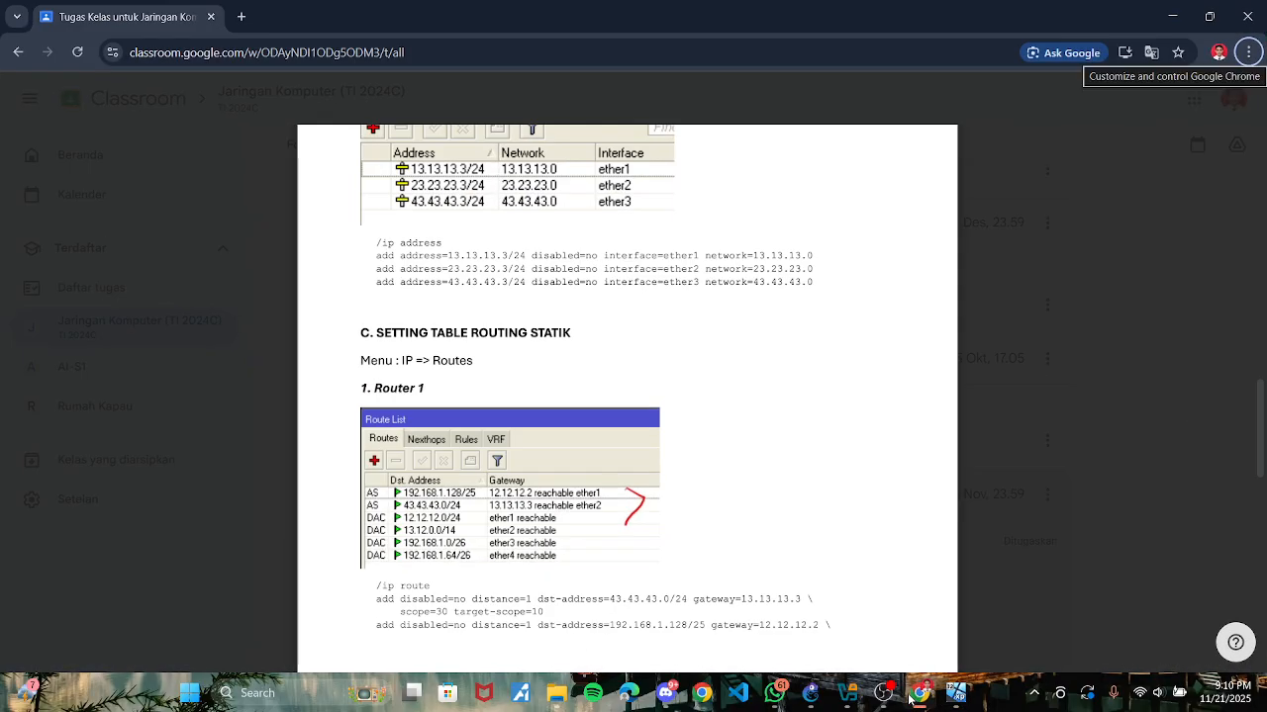
left_click(916, 695)
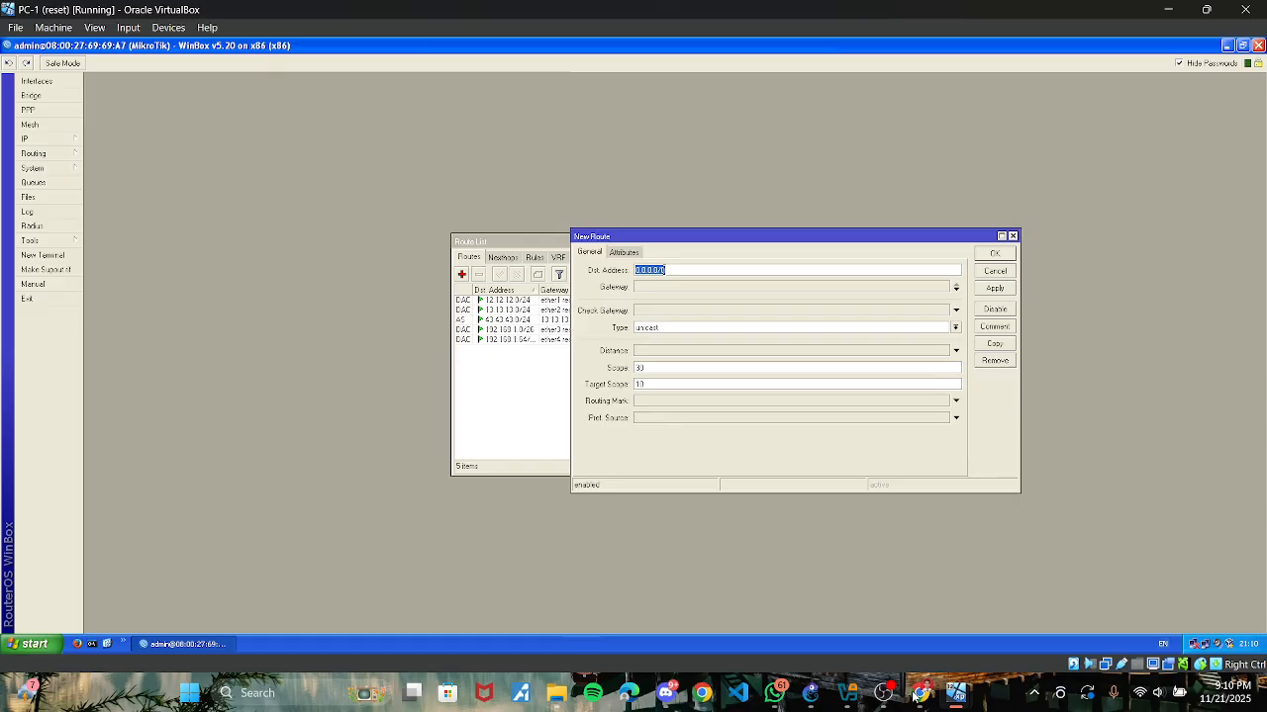
type("192.168.1.")
left_click(918, 695)
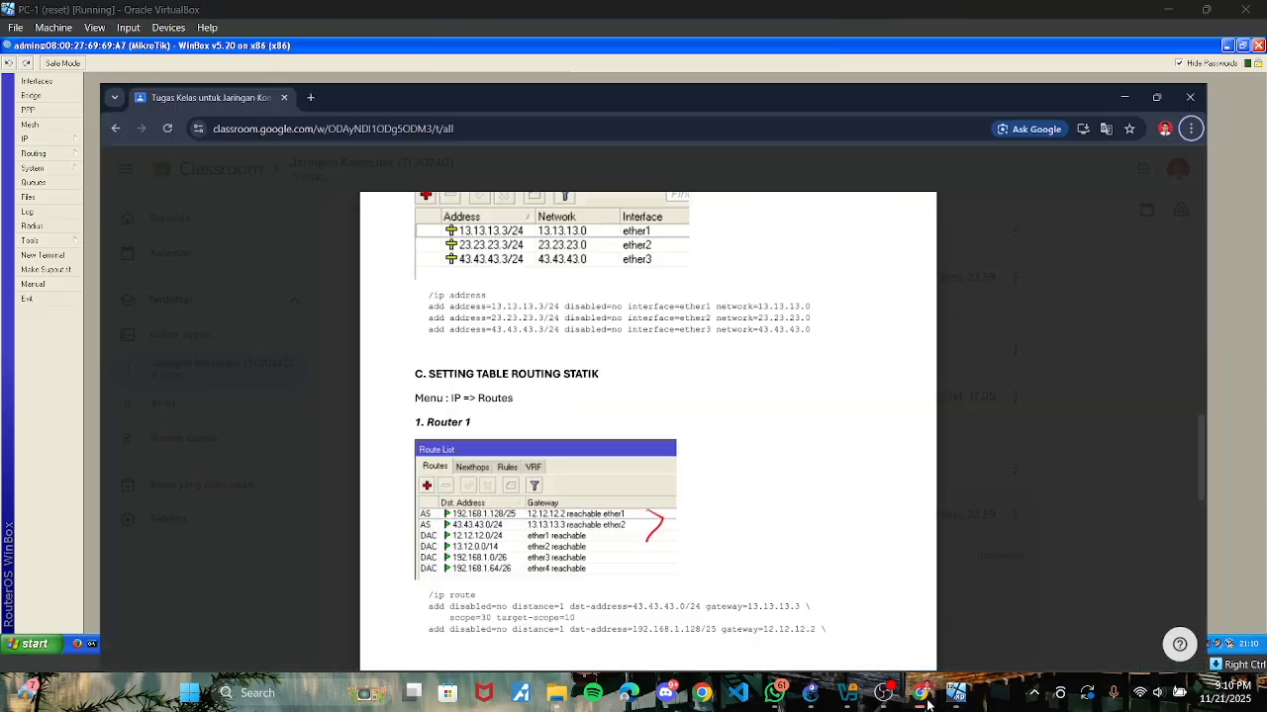
left_click(921, 694)
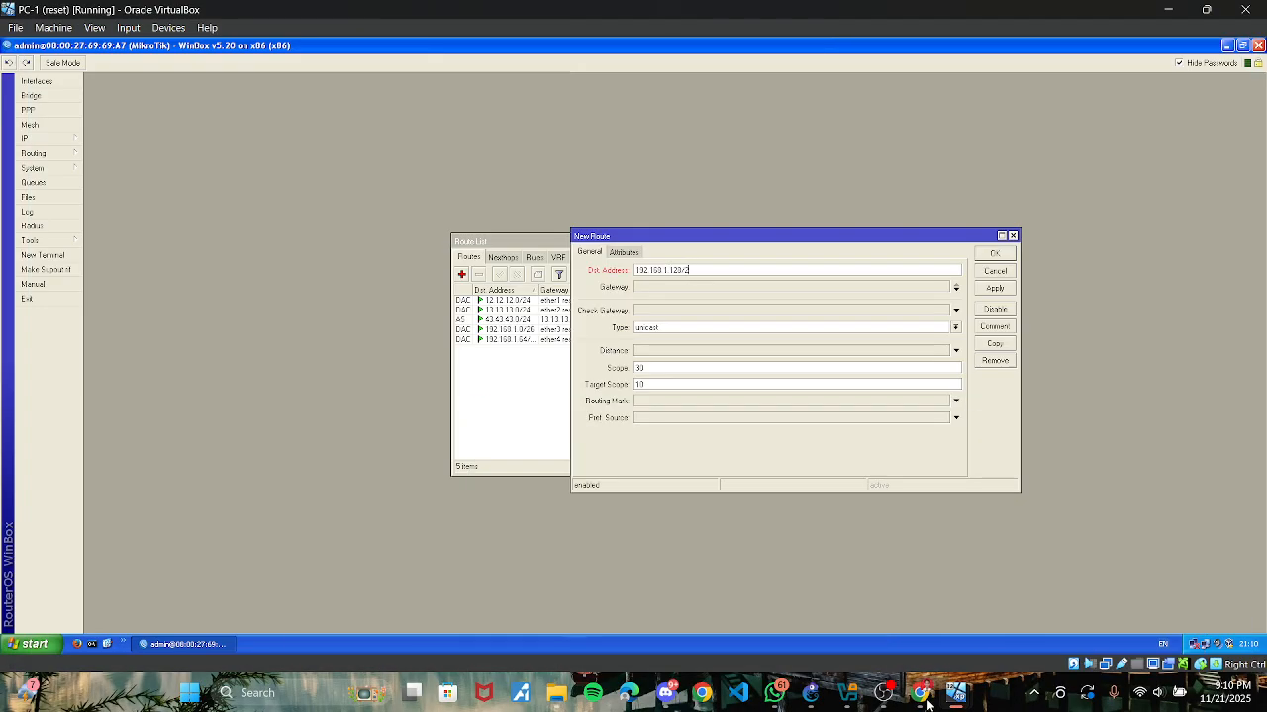
Step: Set the 192.168.1.128/25 route's gateway to 12.12.12.2, save it and close the route list
left_click(645, 289)
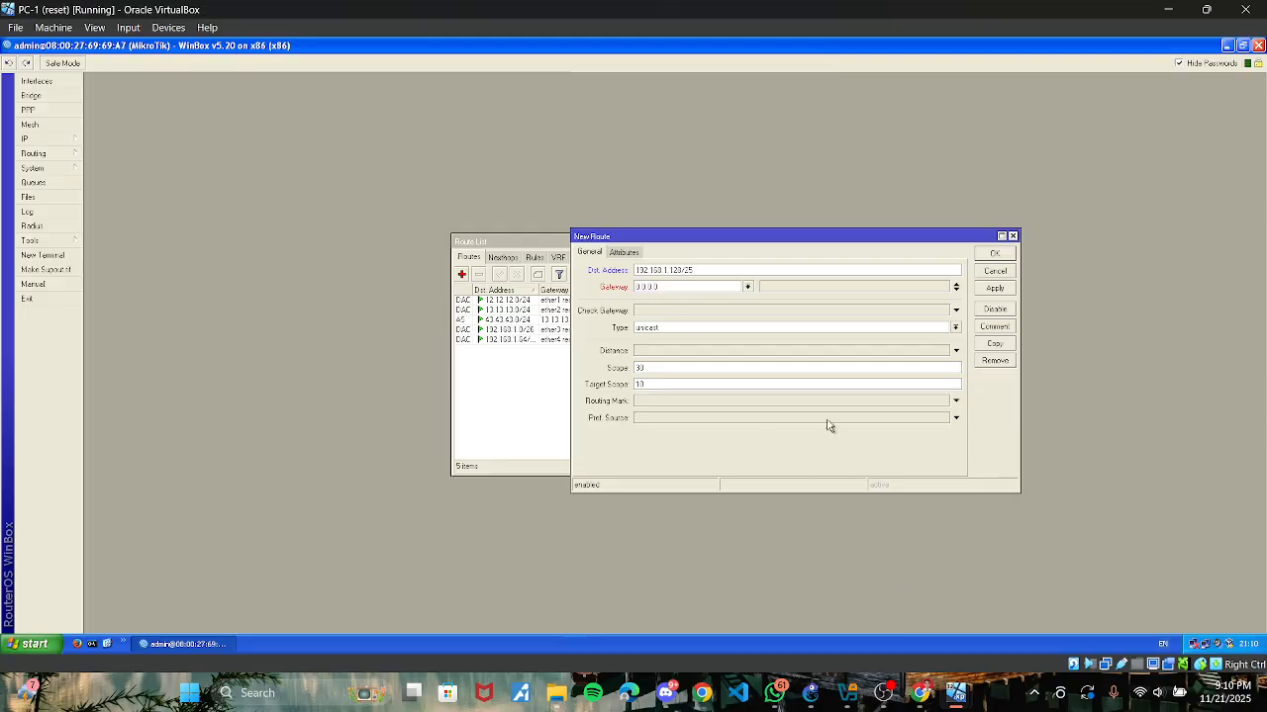
left_click(920, 692)
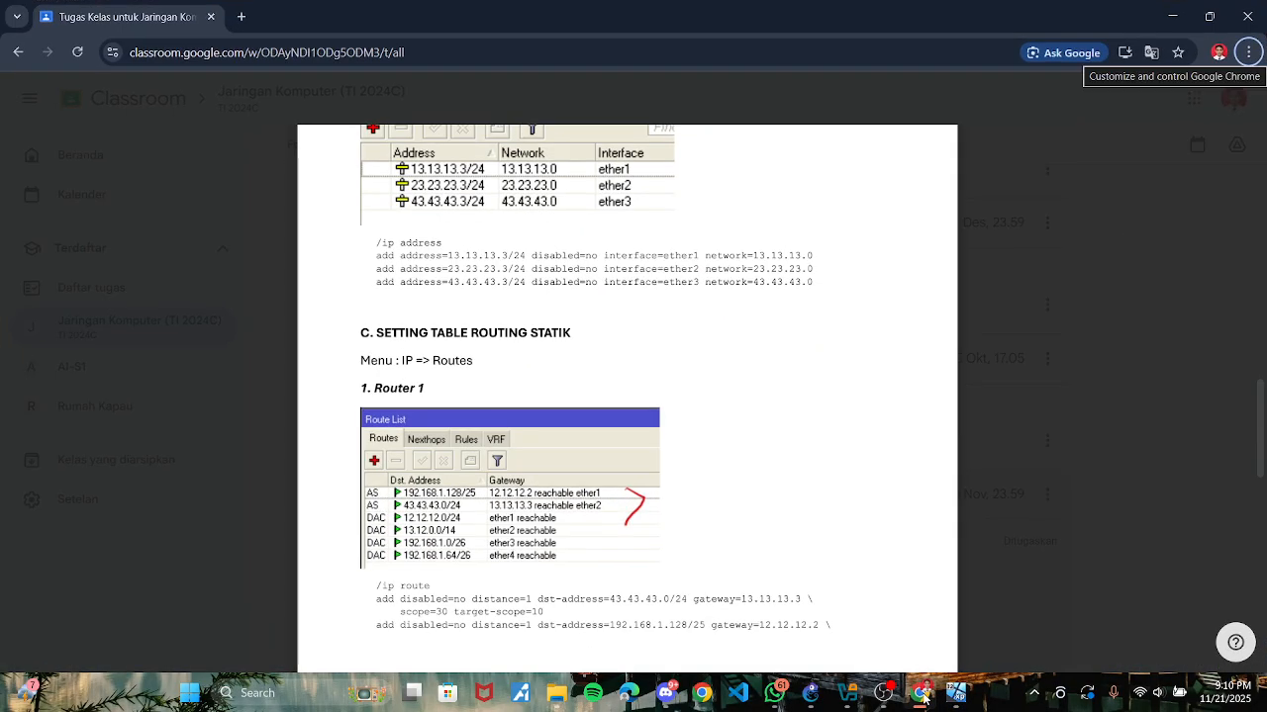
left_click(920, 695)
type("12.12.12.2")
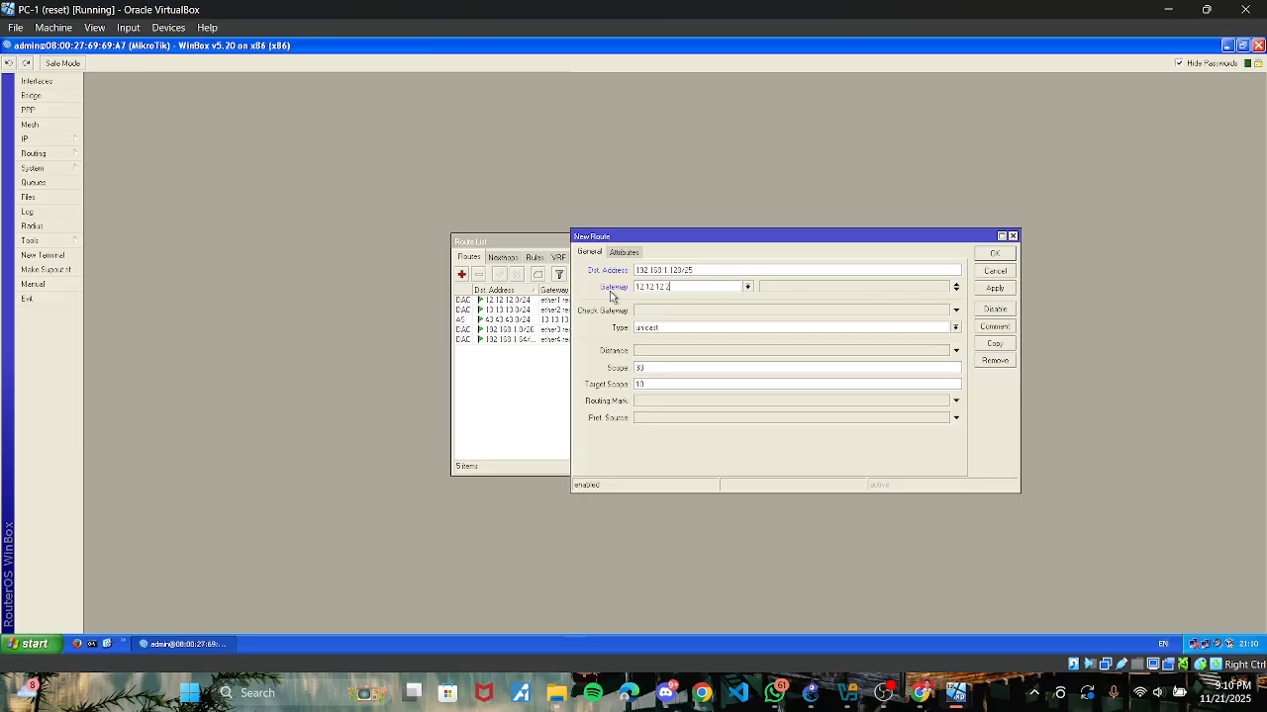
left_click(994, 288)
left_click(995, 253)
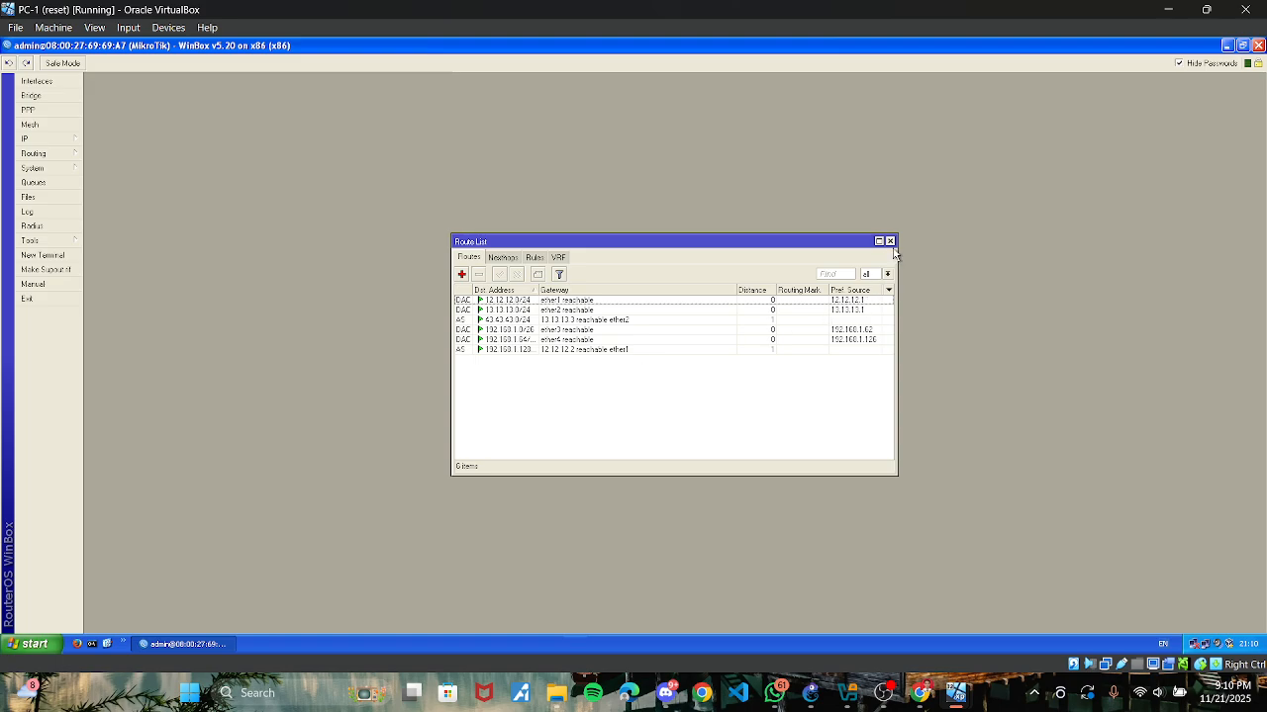
left_click(889, 241)
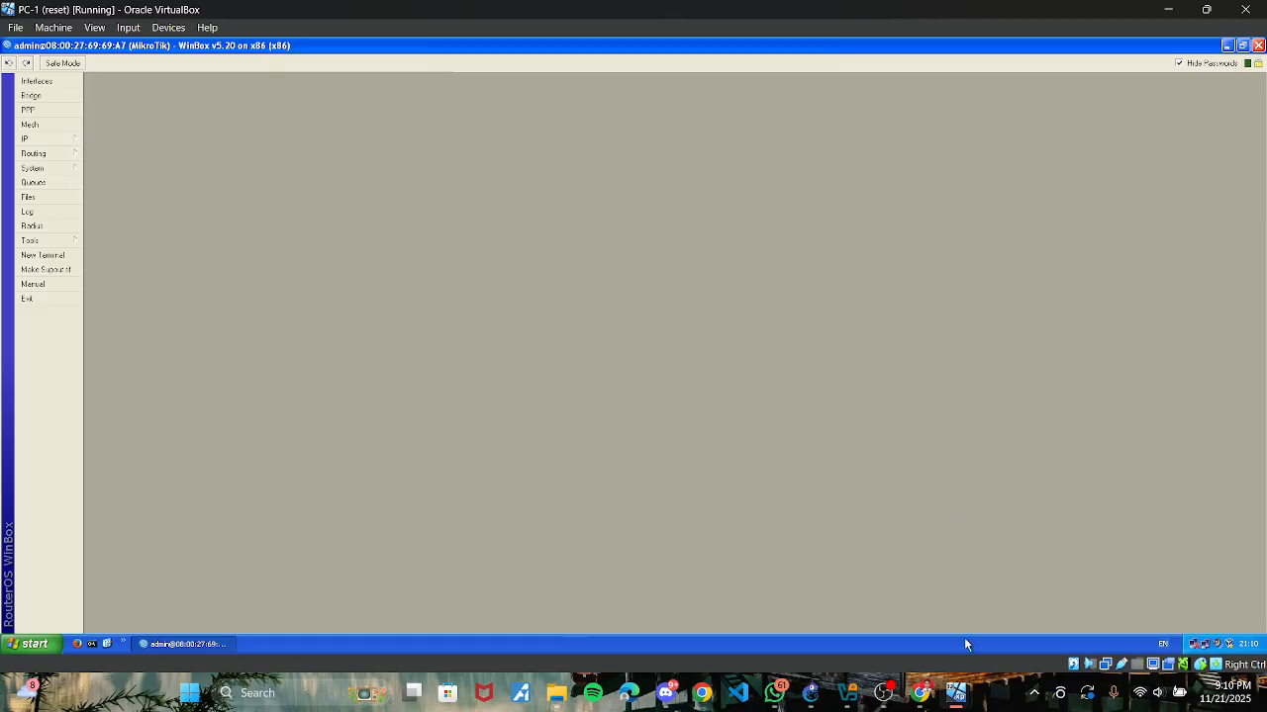
Step: Switch to the PC-3 virtual machine, close its address list and open the router's route list
mouse_move(956, 692)
left_click(376, 609)
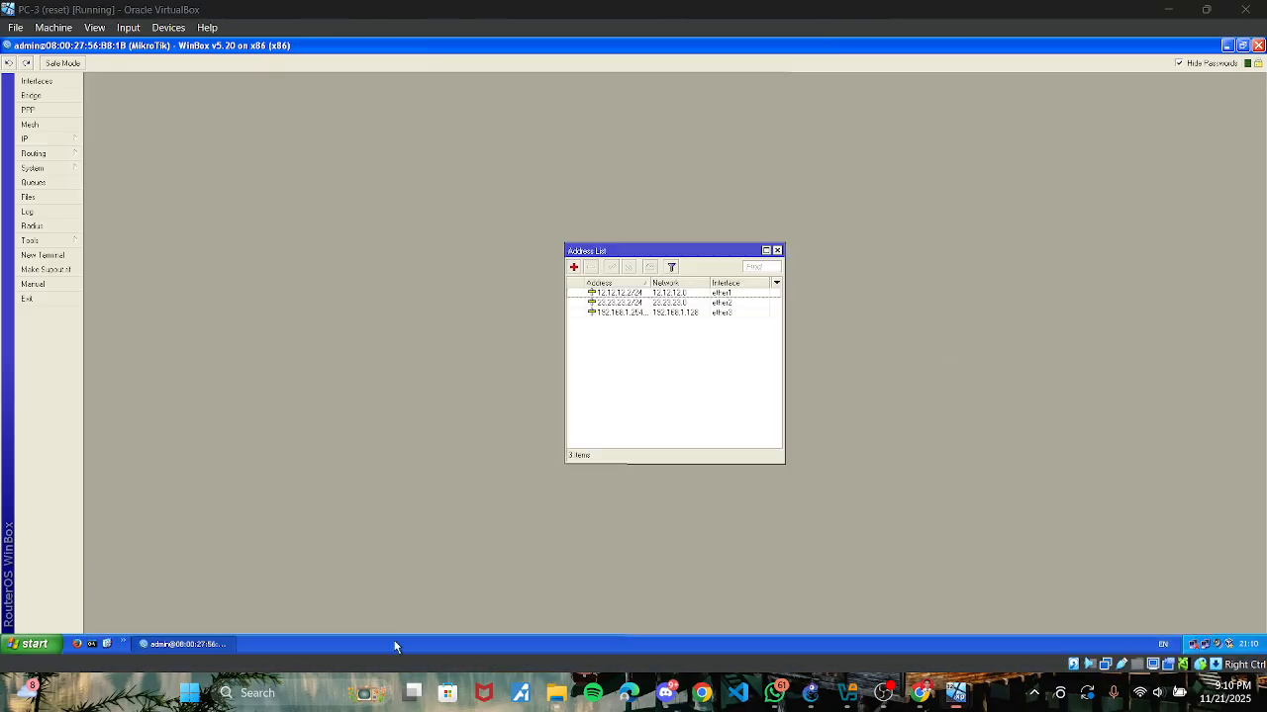
left_click(776, 251)
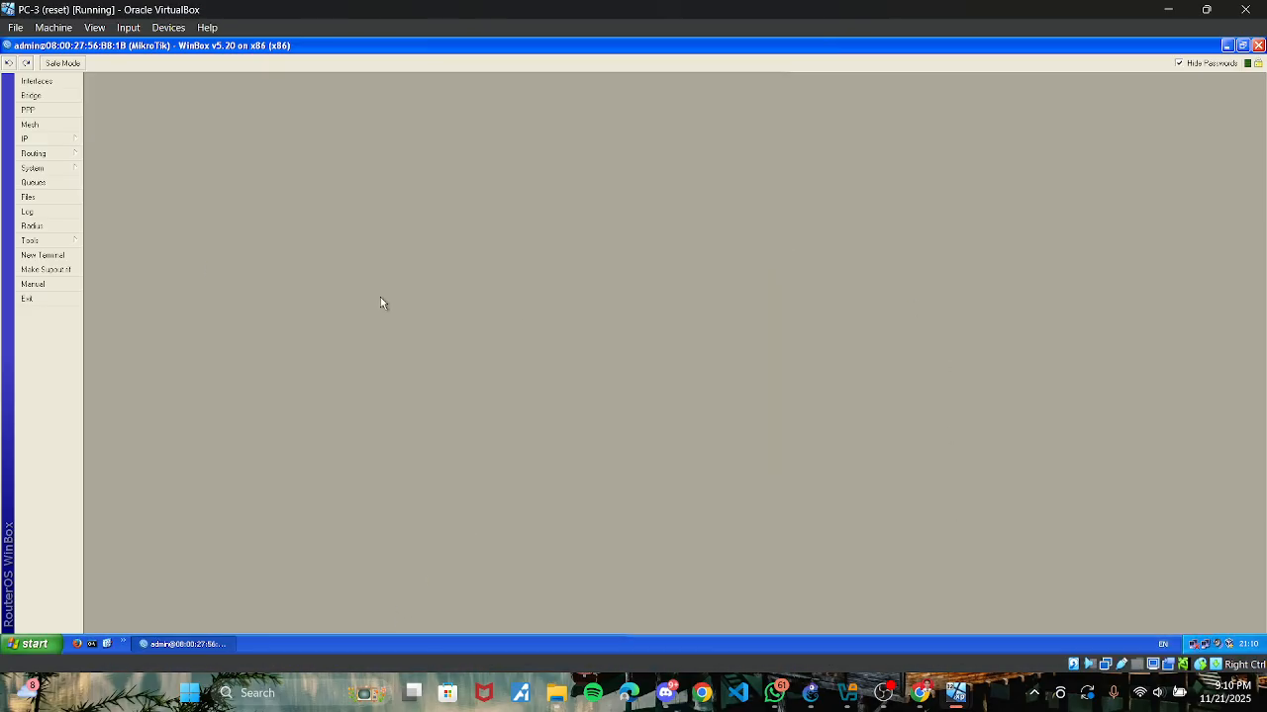
left_click(26, 141)
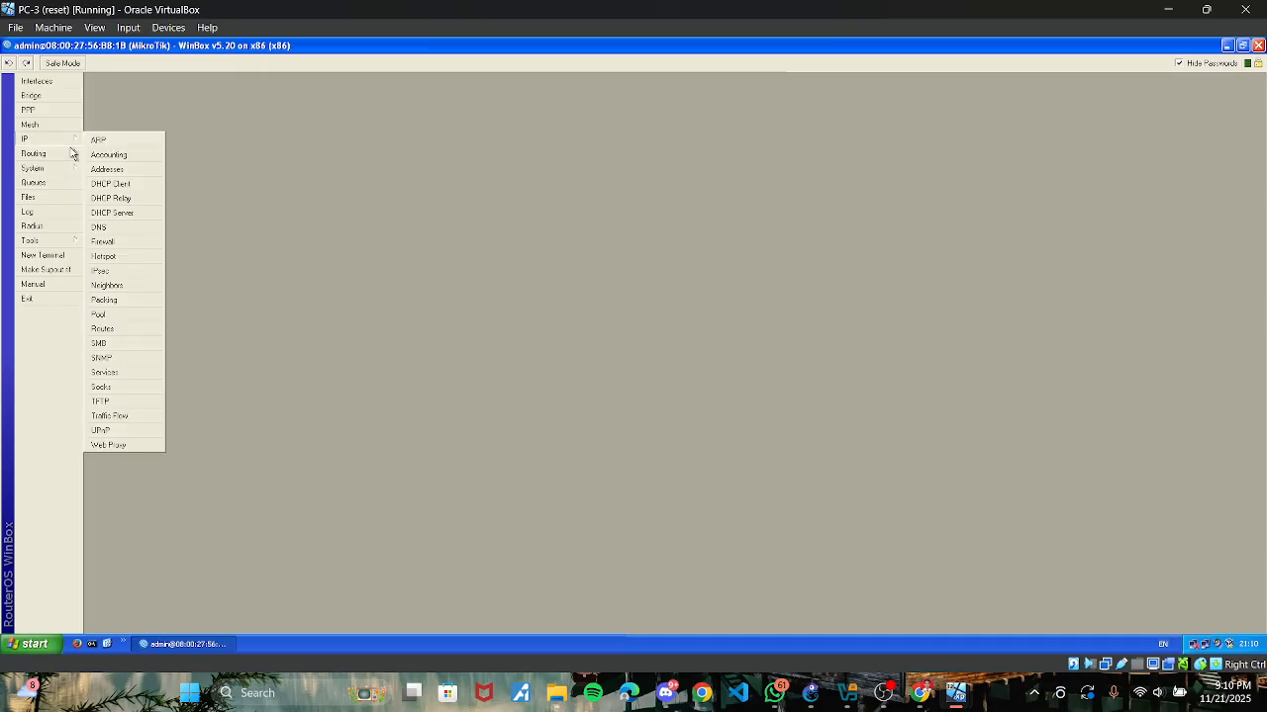
left_click(109, 333)
Step: Create a new route on Router 2 with the destination address 192.168.1.0/25 from the assignment's Router 2 table
left_click(462, 275)
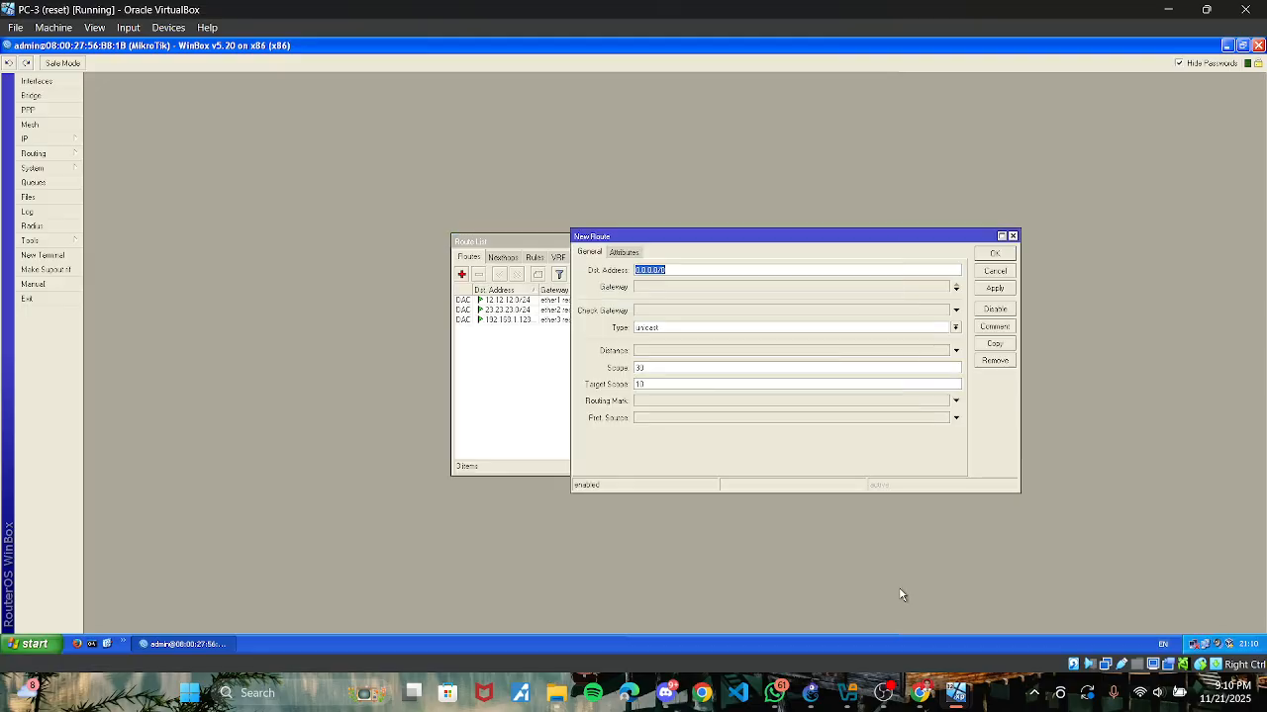
left_click(920, 693)
scroll(671, 558, "down", 5)
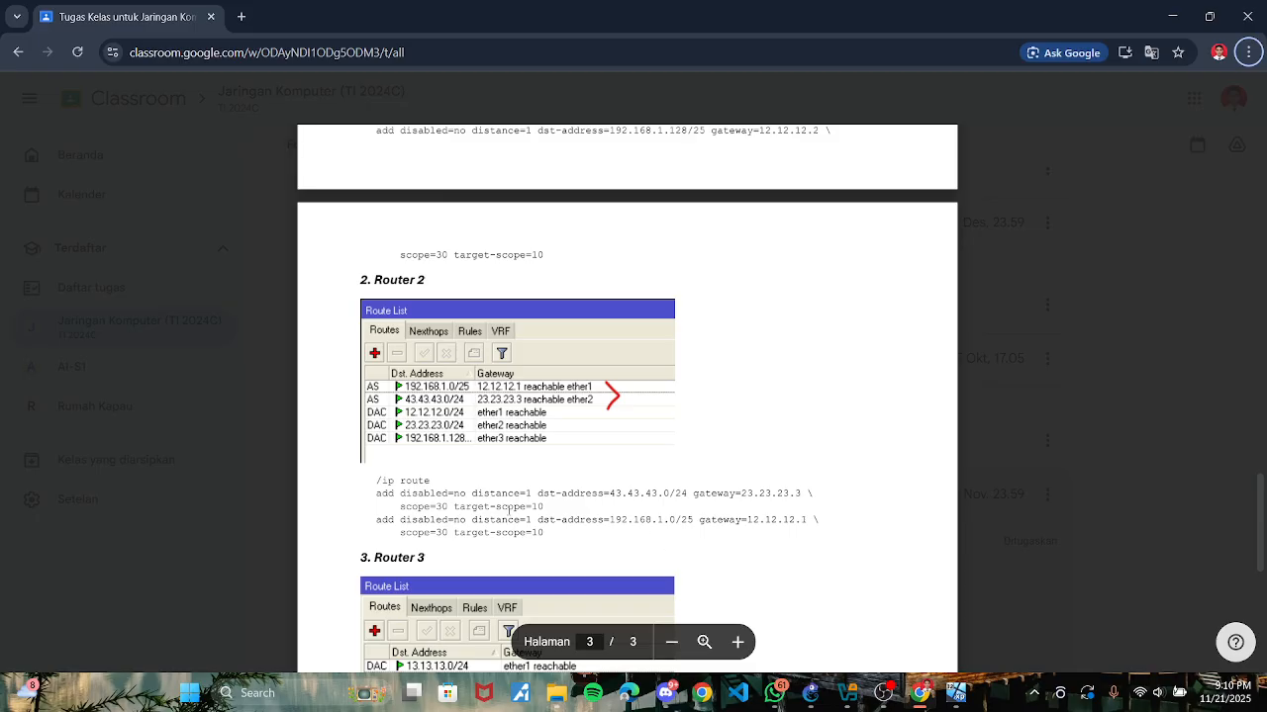
key("alt+Tab")
type("43")
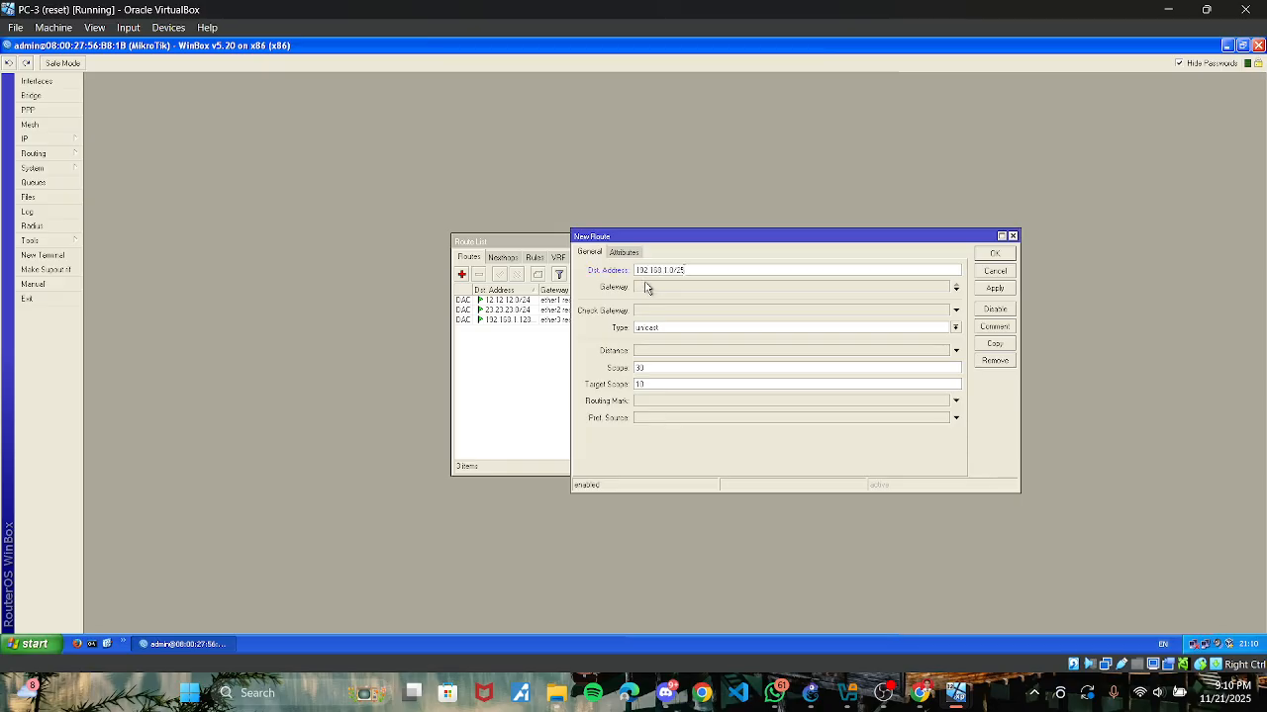
Step: Set the Router 2 route's gateway to 12.12.12.1, as given in the assignment, and save the route
left_click(922, 694)
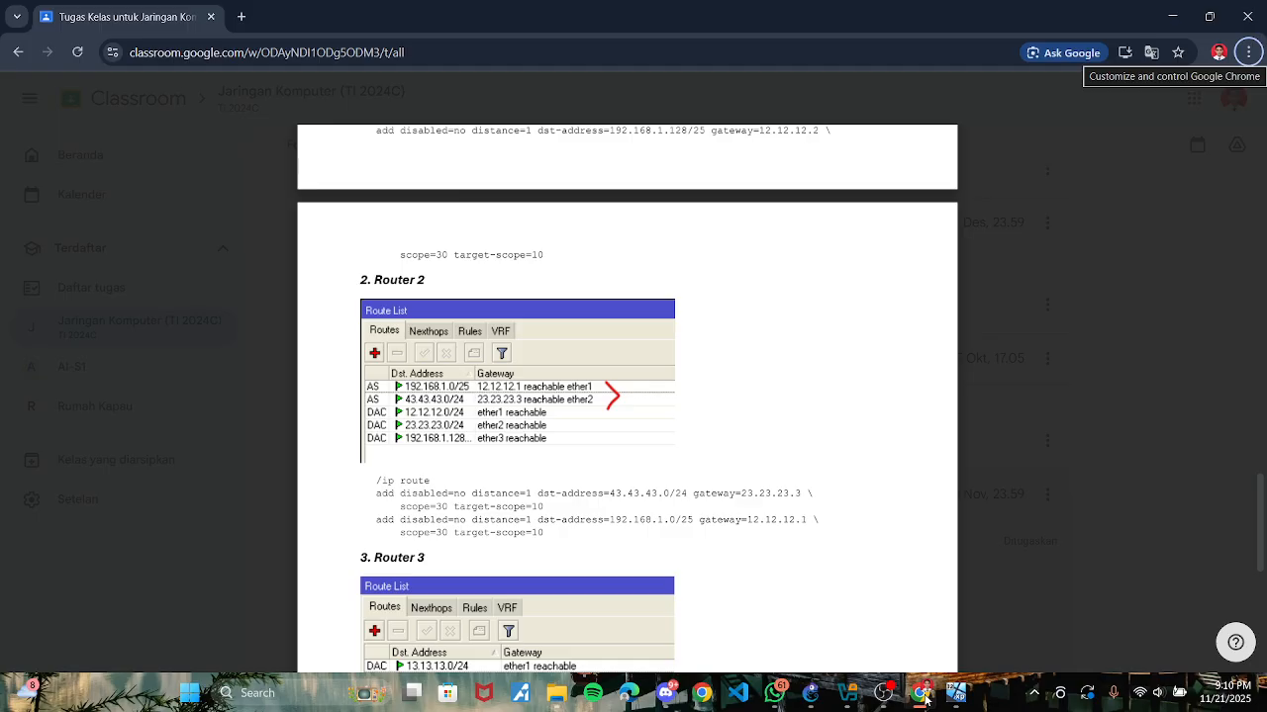
left_click(923, 693)
left_click(693, 287)
left_click_drag(693, 286, 603, 288)
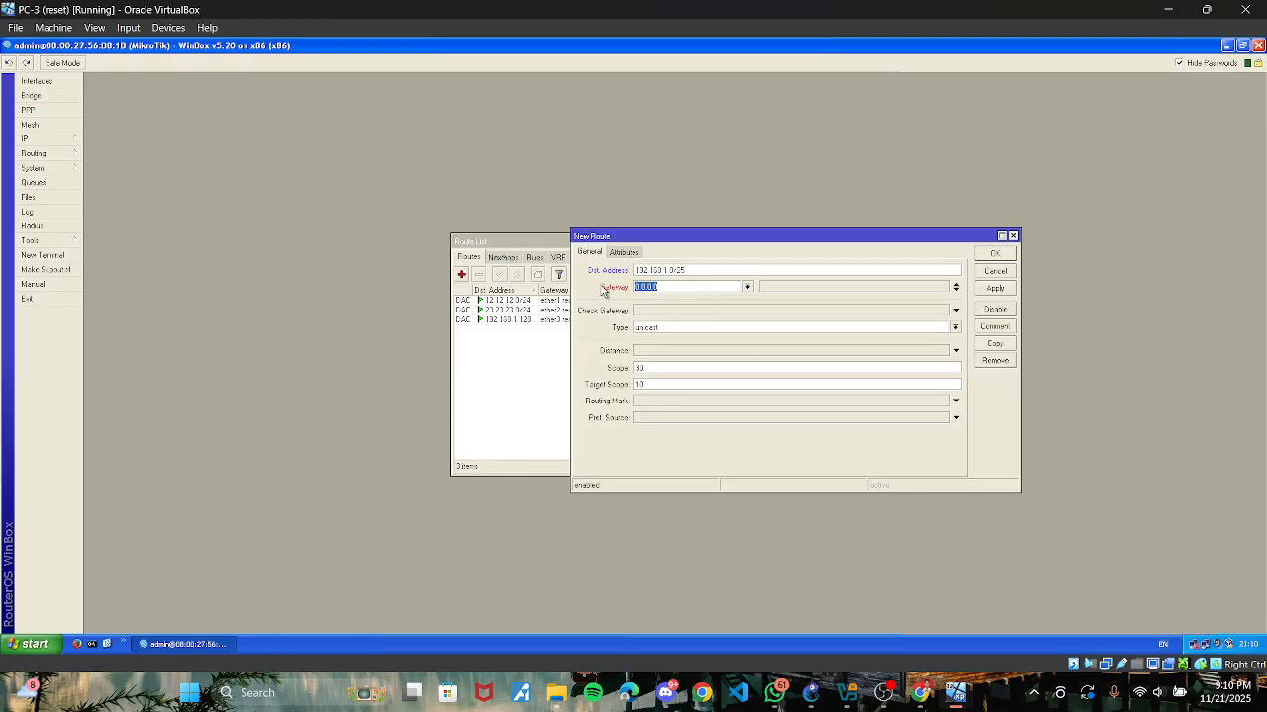
type("12.12.12")
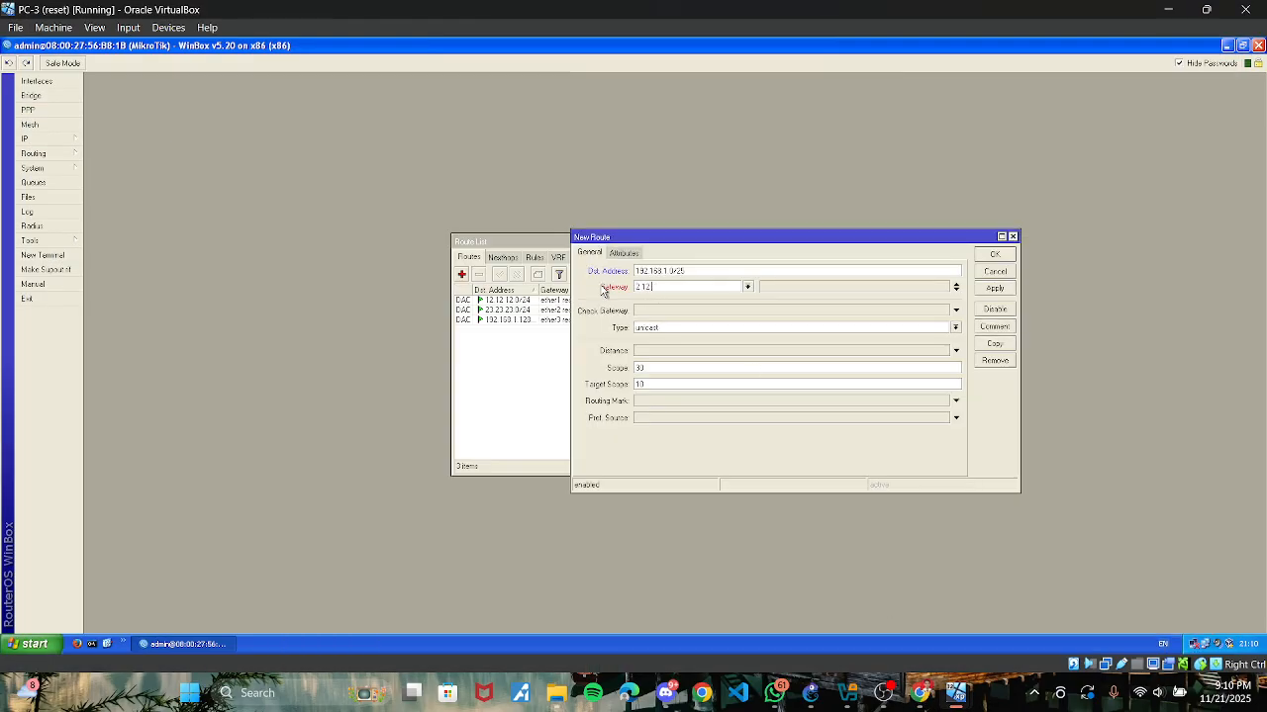
key("BackSpace")
type("23.2")
key("BackSpace")
key("BackSpace")
key("BackSpace")
key("BackSpace")
type("12.1")
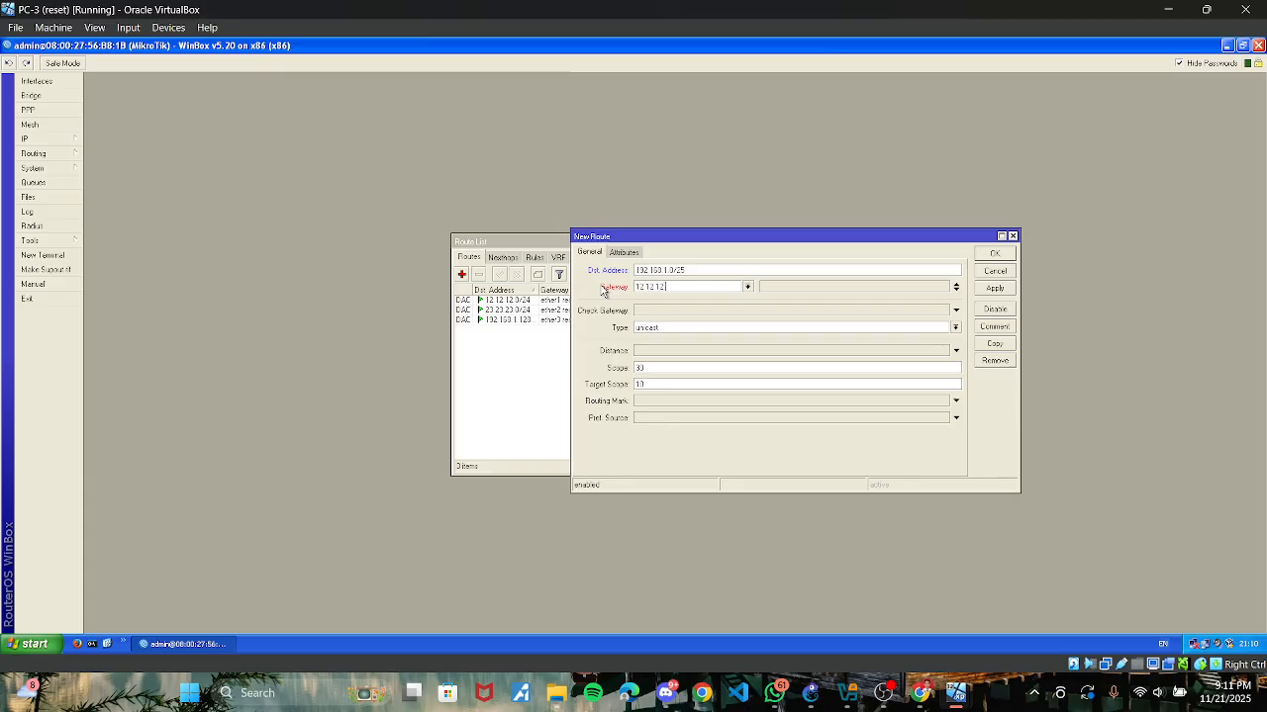
left_click(920, 693)
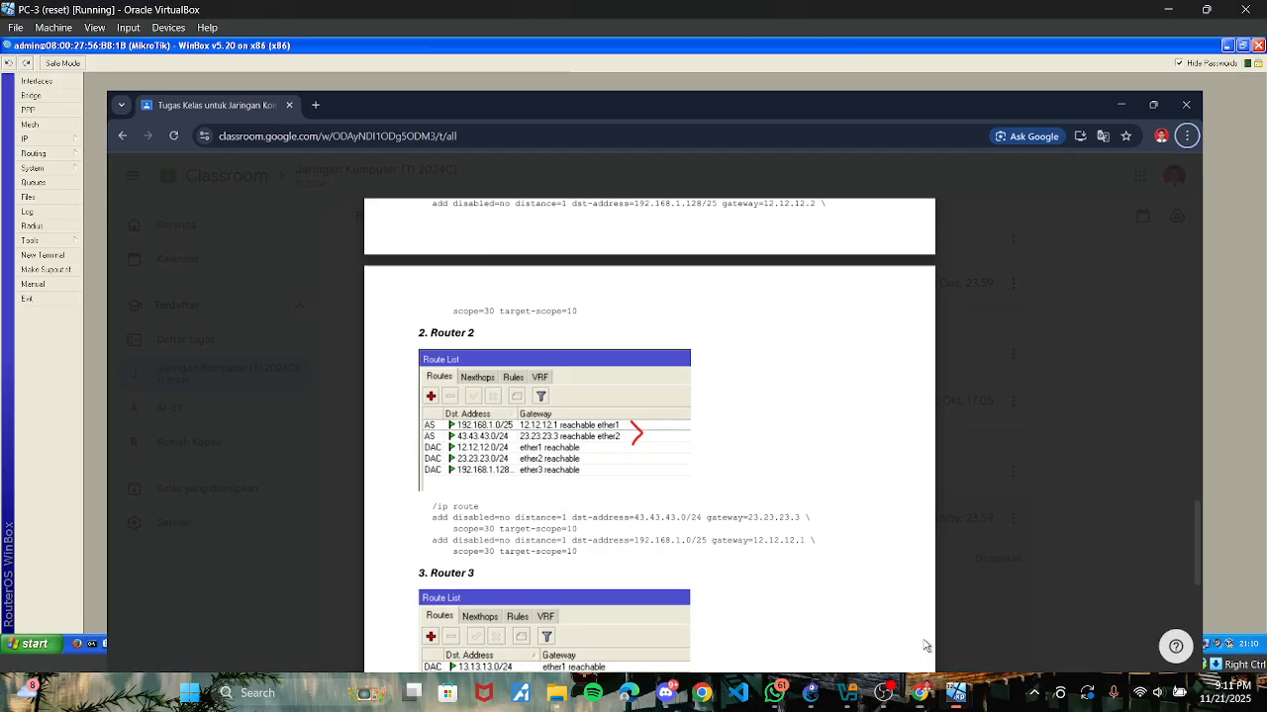
left_click(920, 693)
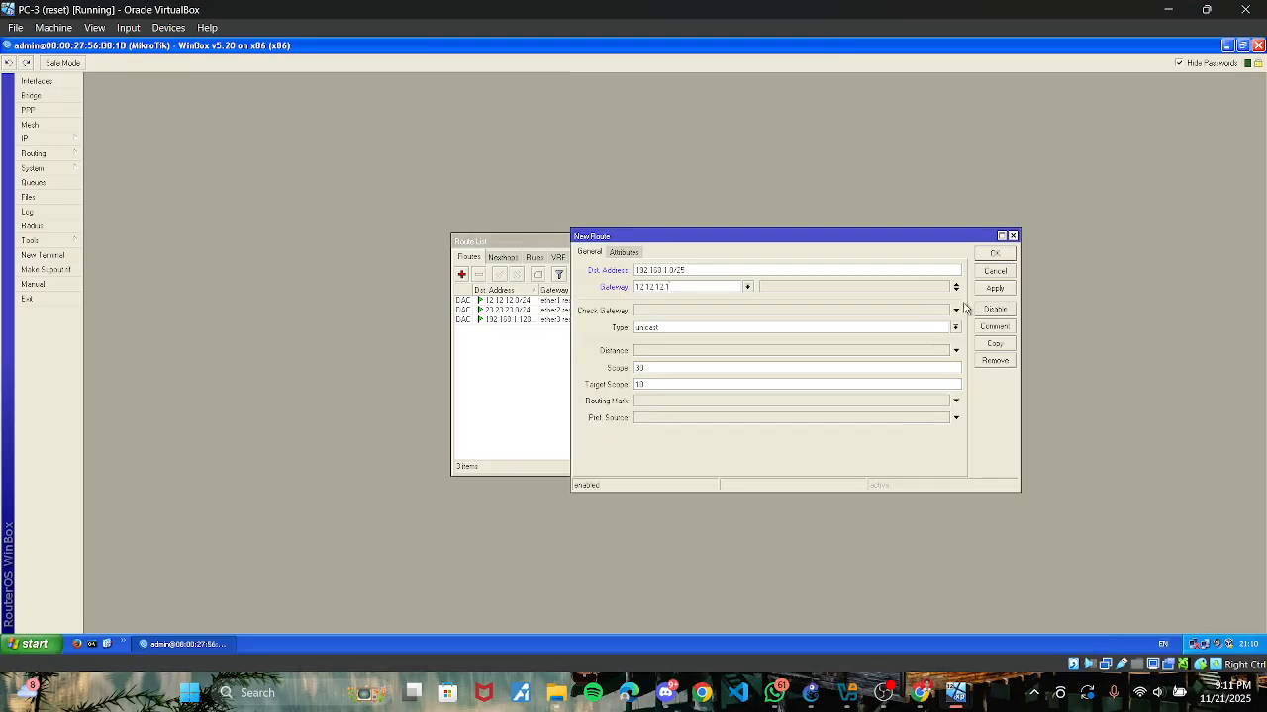
left_click(995, 257)
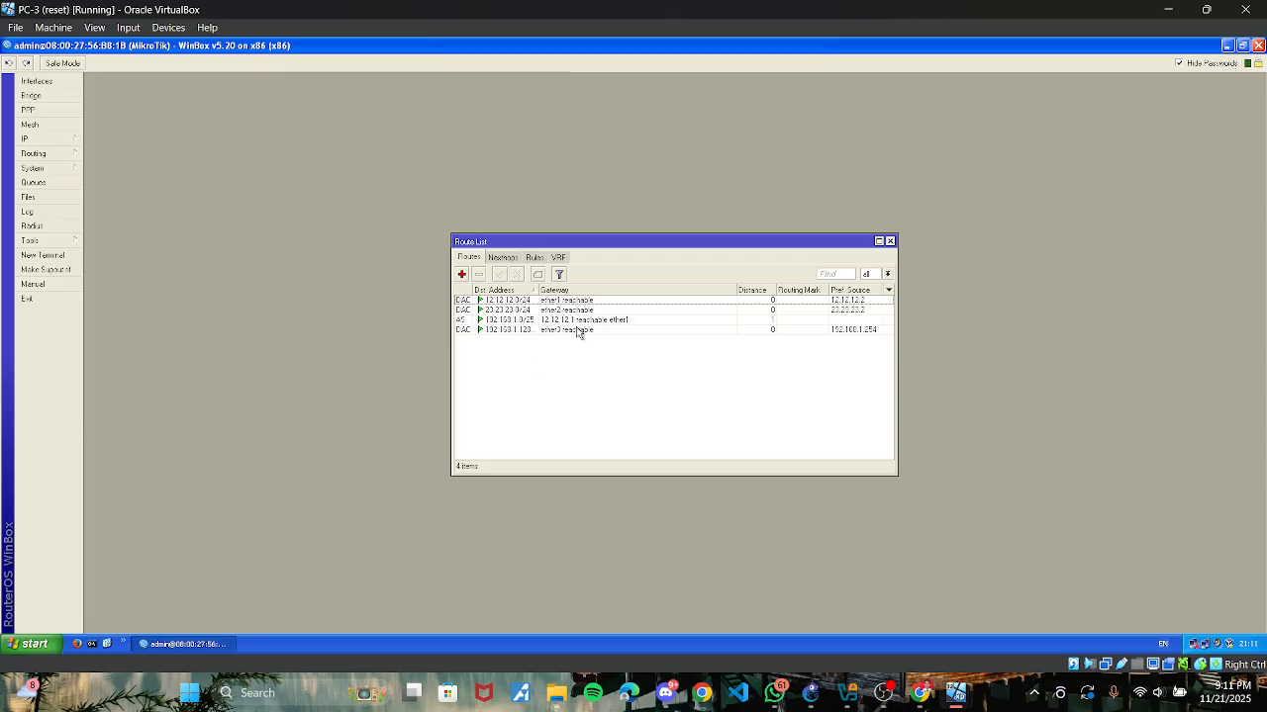
Step: Create a second Router 2 route with the destination address 43.43.43.0/24 from the assignment
left_click(461, 274)
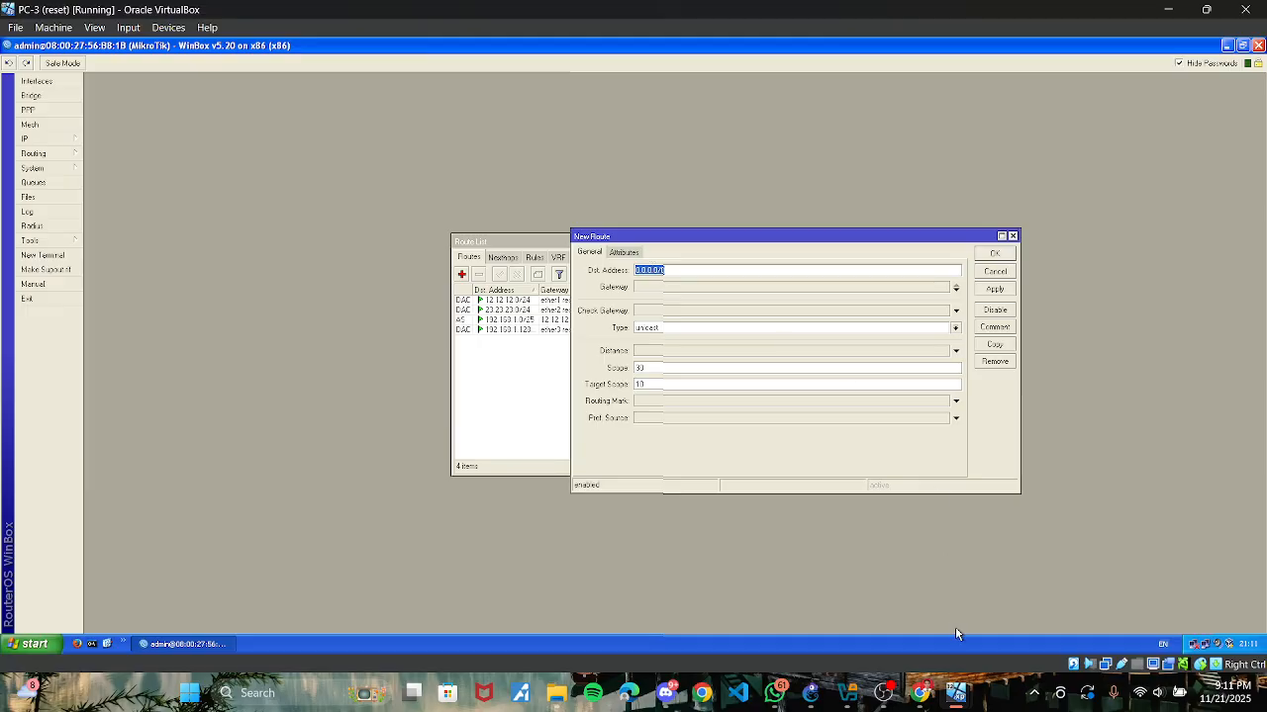
left_click(919, 692)
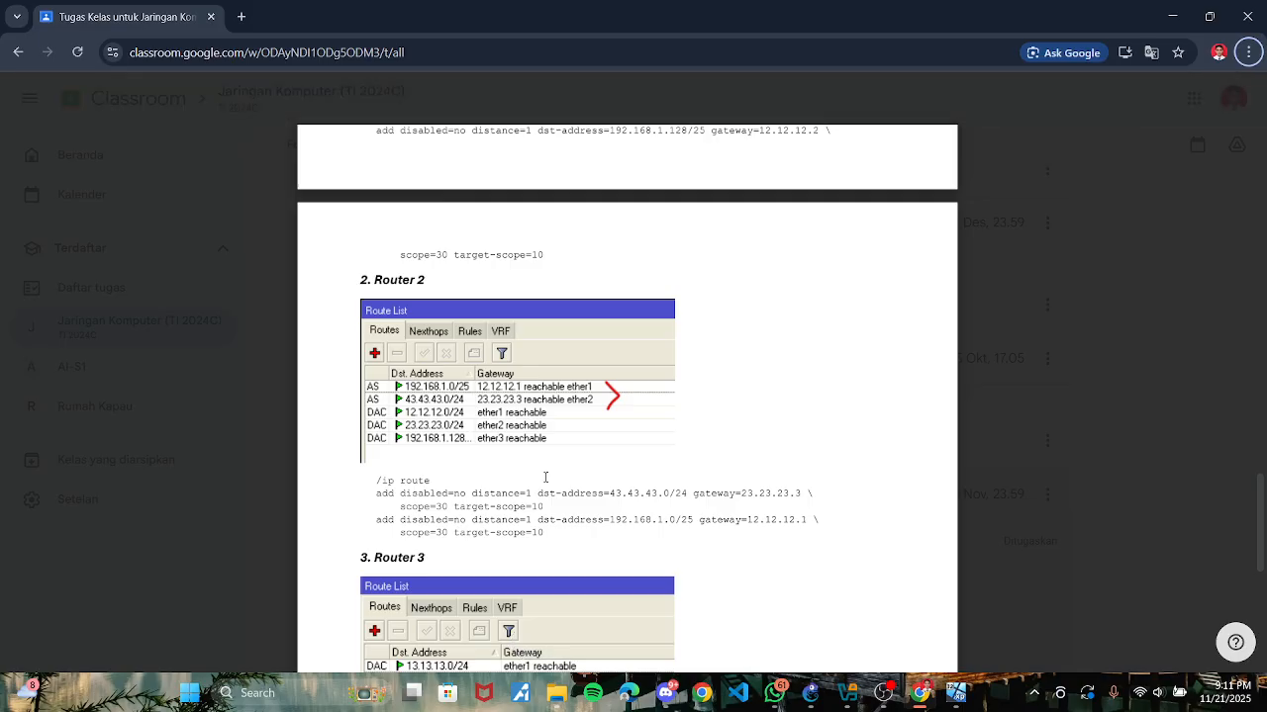
key("alt+Tab")
type("4")
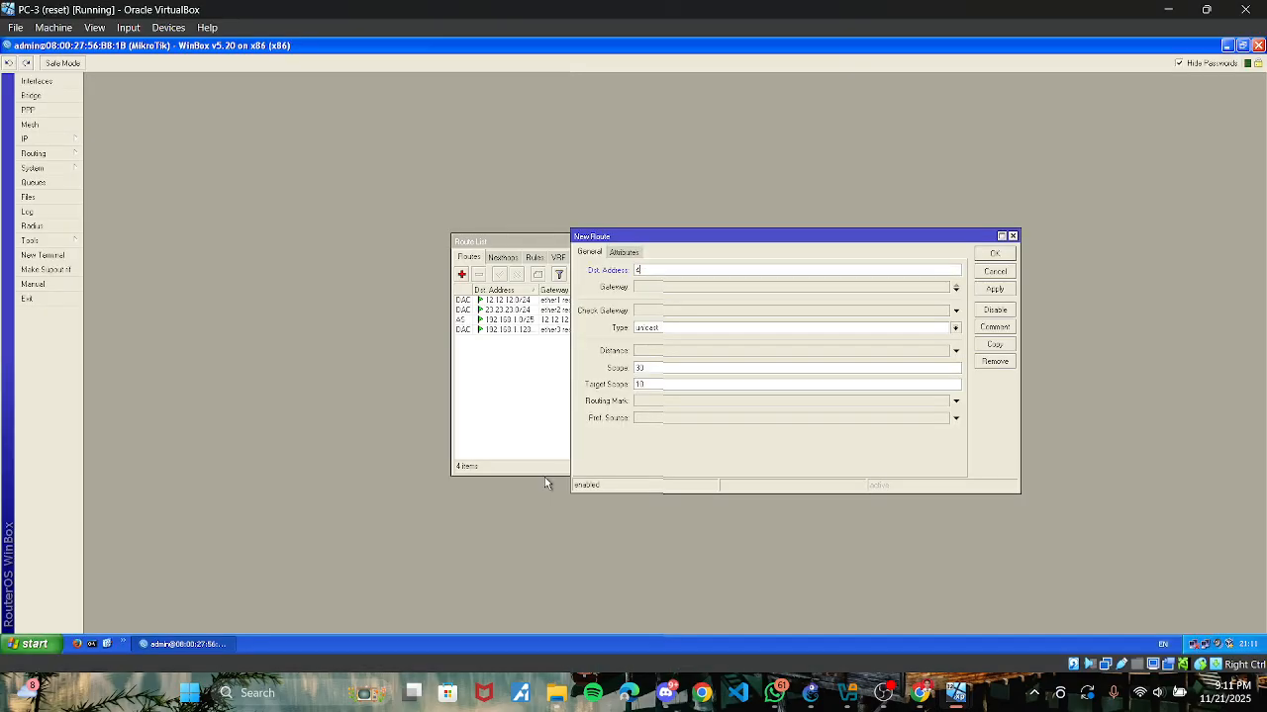
type("3.43.43.0/24")
left_click(908, 690)
left_click(921, 690)
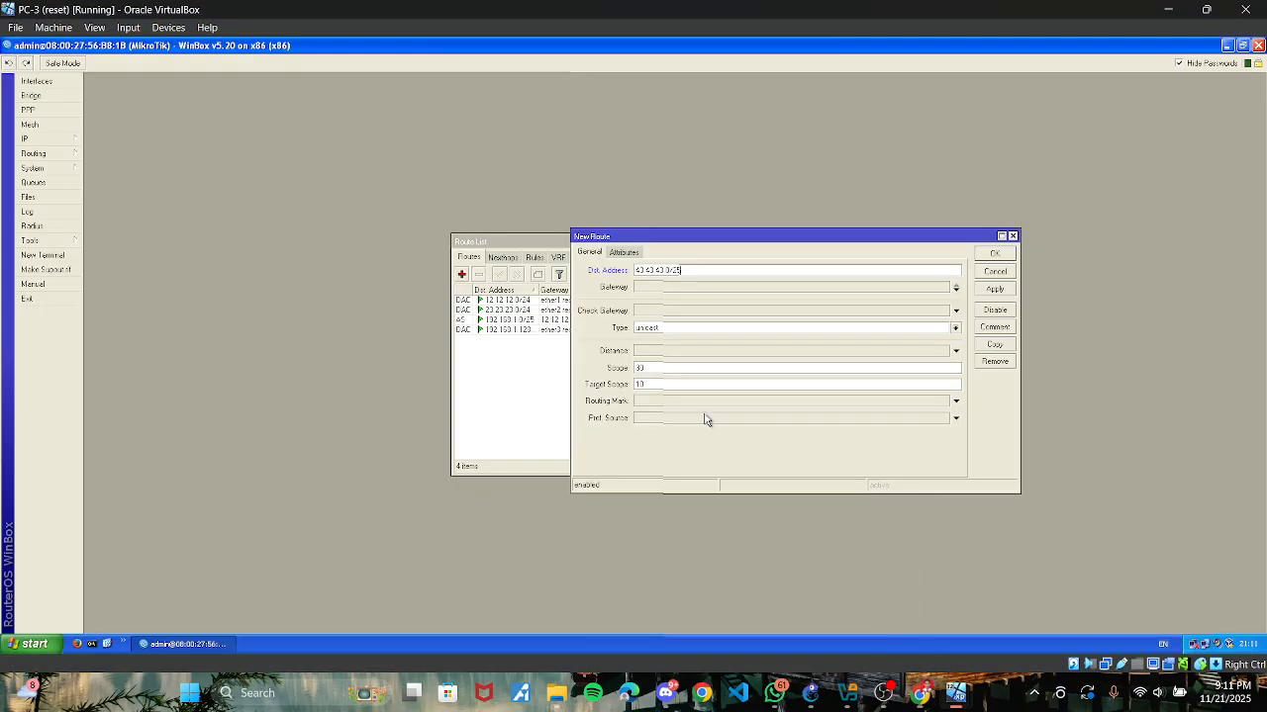
key("BackSpace")
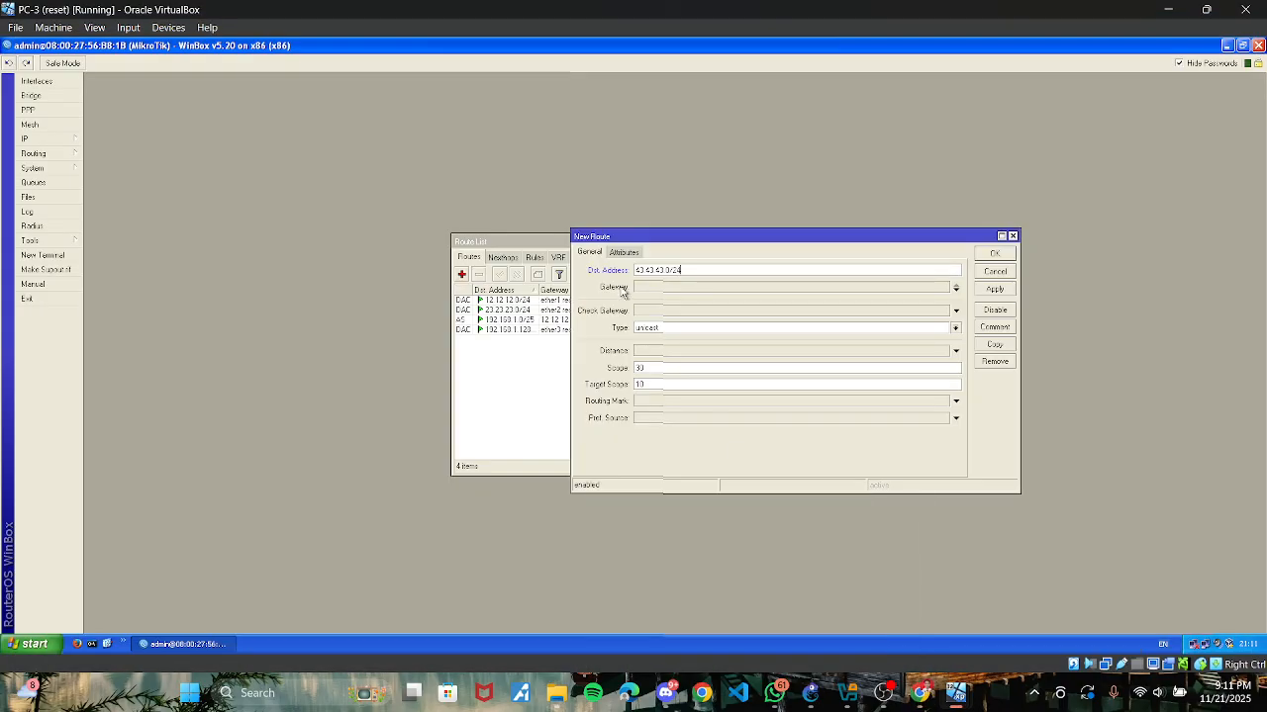
Step: Set the 43.43.43.0/24 route's gateway to 23.23.23.3, save it and close the route list
left_click(656, 288)
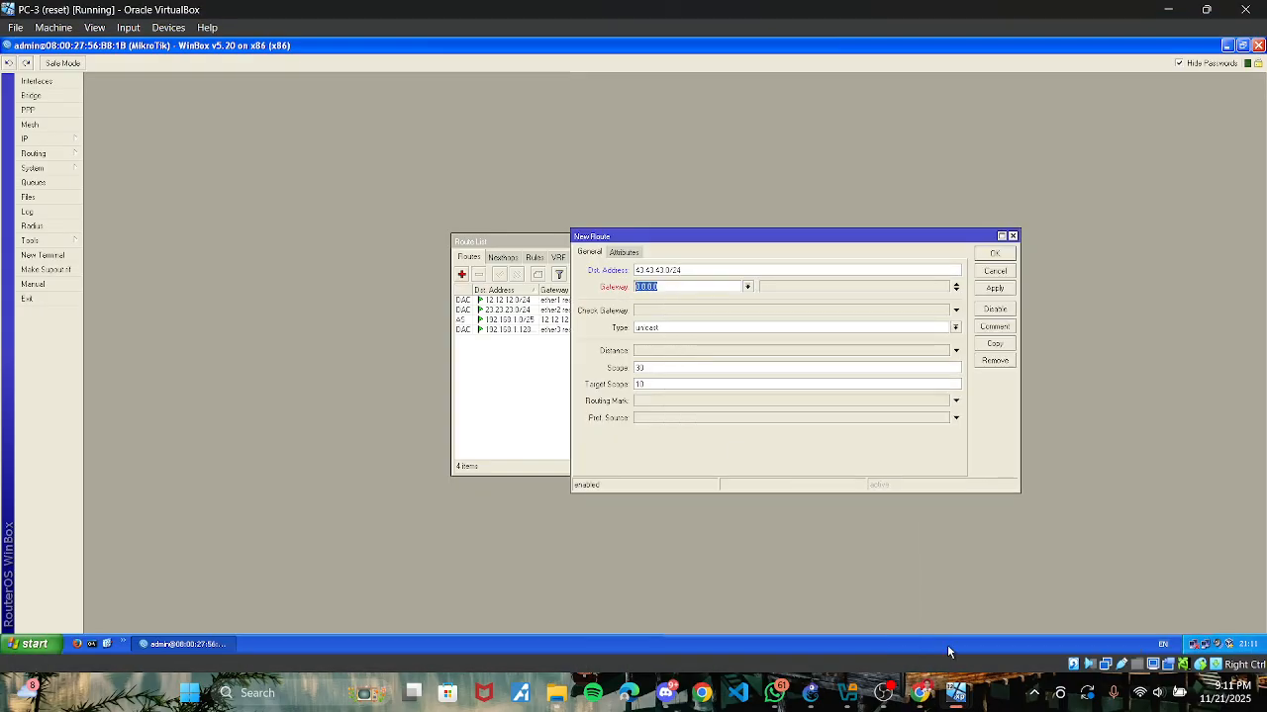
left_click(935, 690)
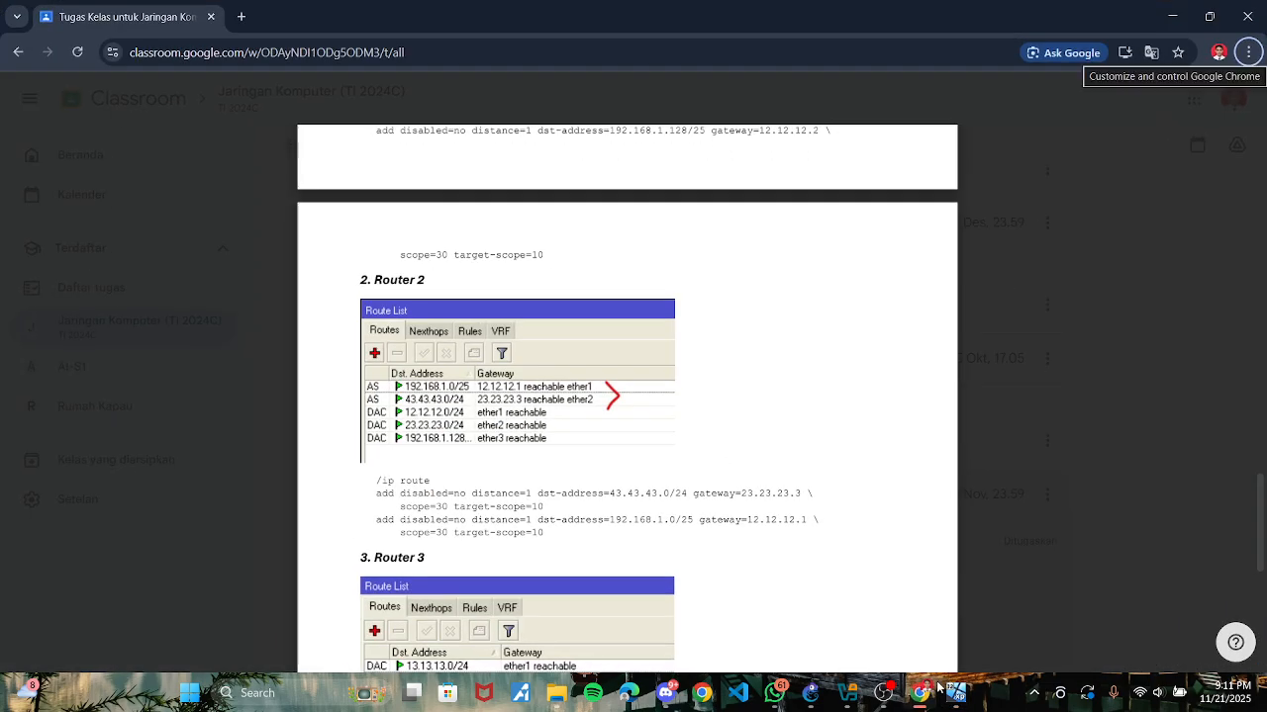
left_click(935, 689)
type("23.23.23.3")
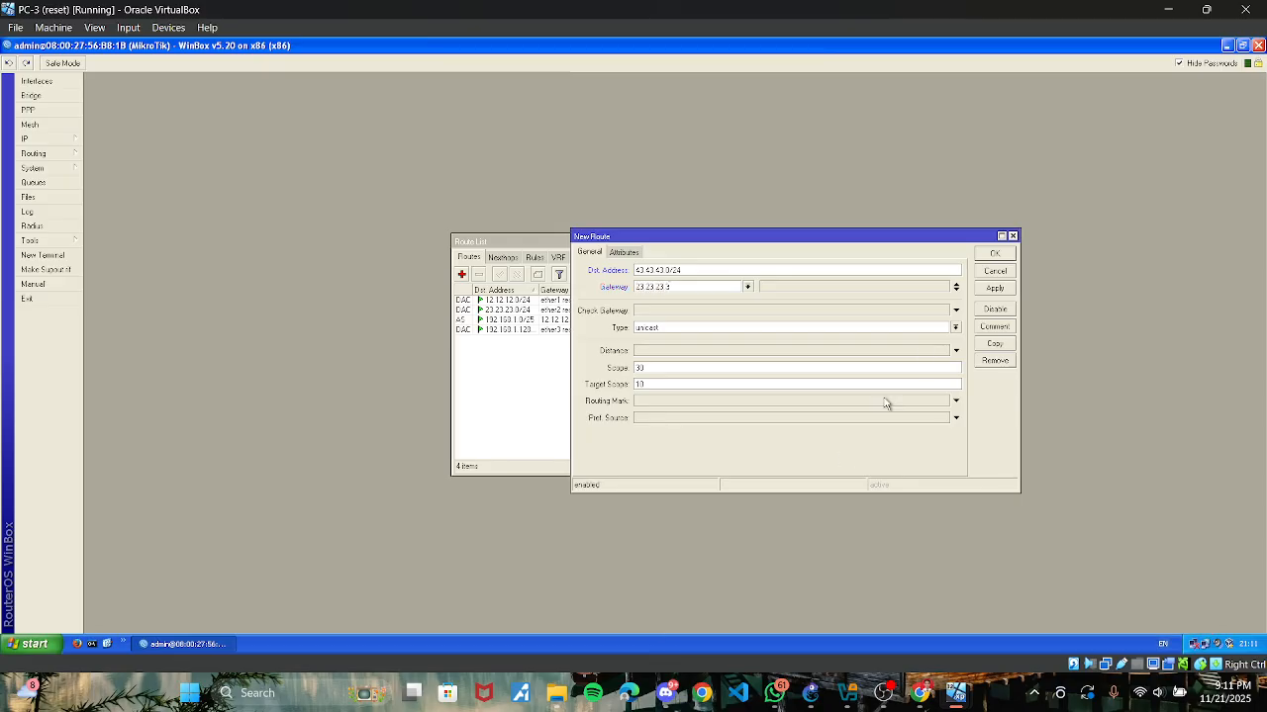
left_click(985, 290)
left_click(985, 256)
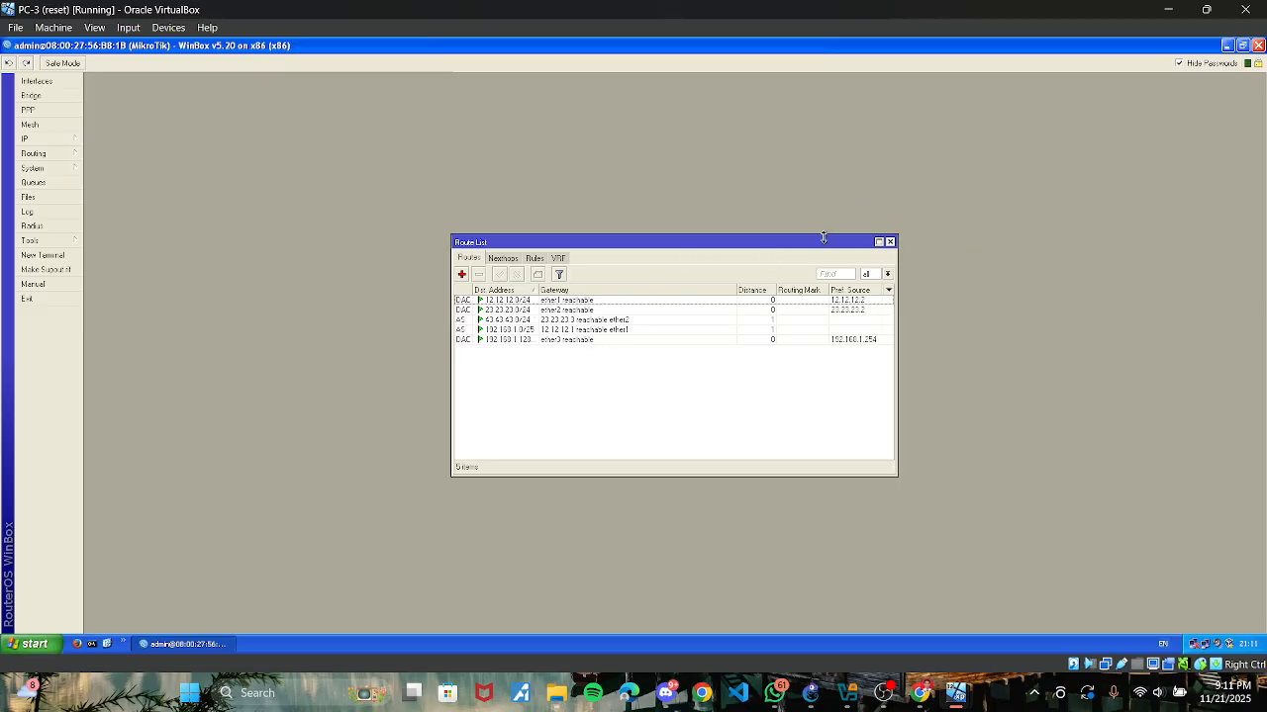
left_click(889, 242)
Step: Switch to the WebServer virtual machine and open the router's route list
mouse_move(956, 693)
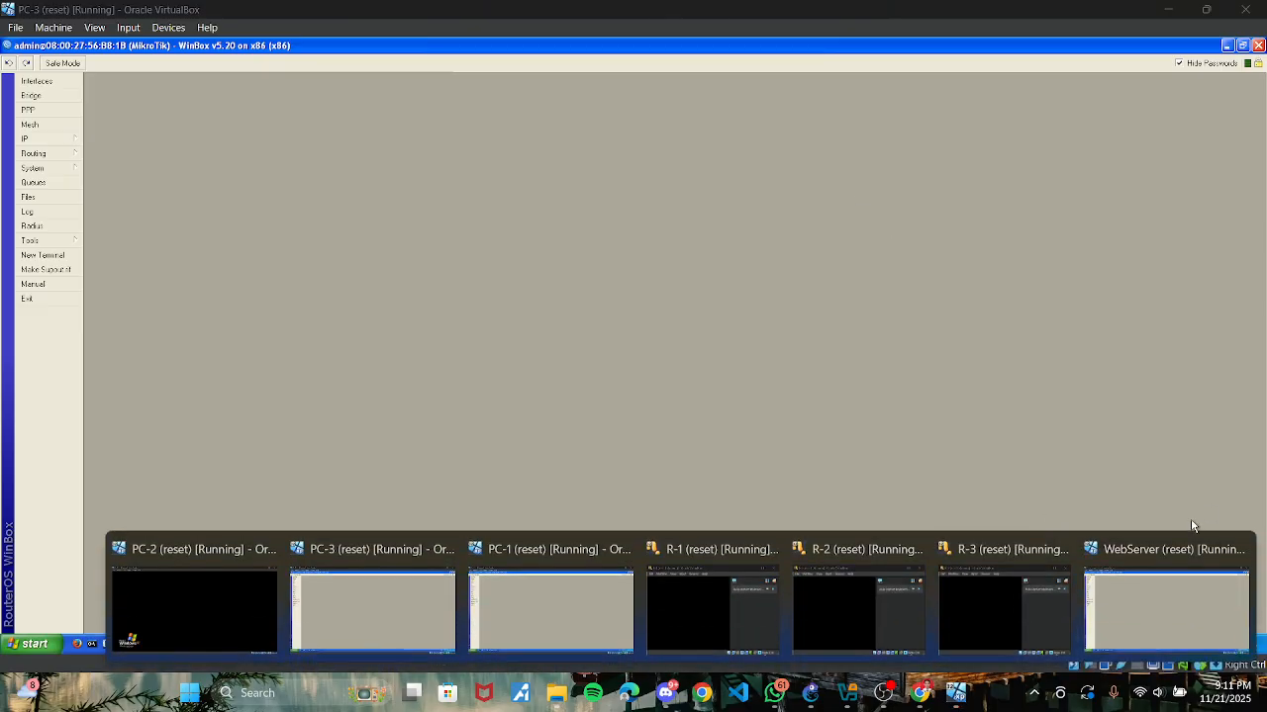
left_click(1166, 554)
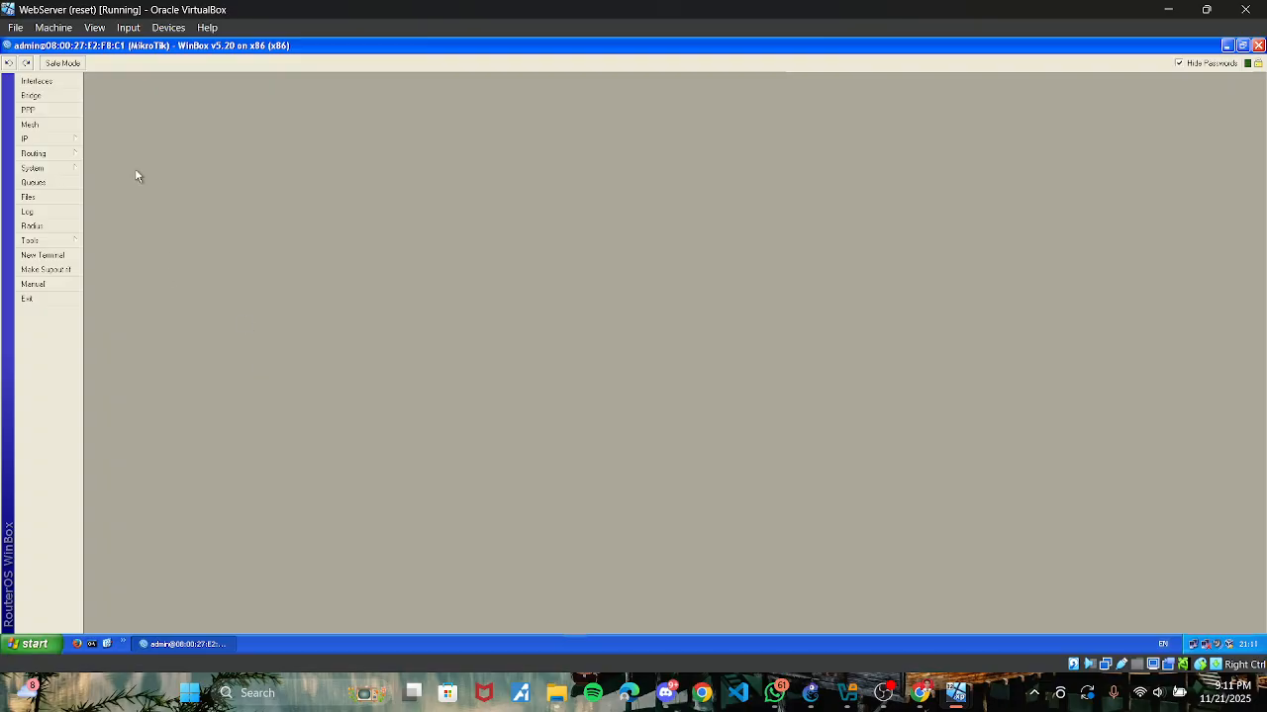
left_click(51, 139)
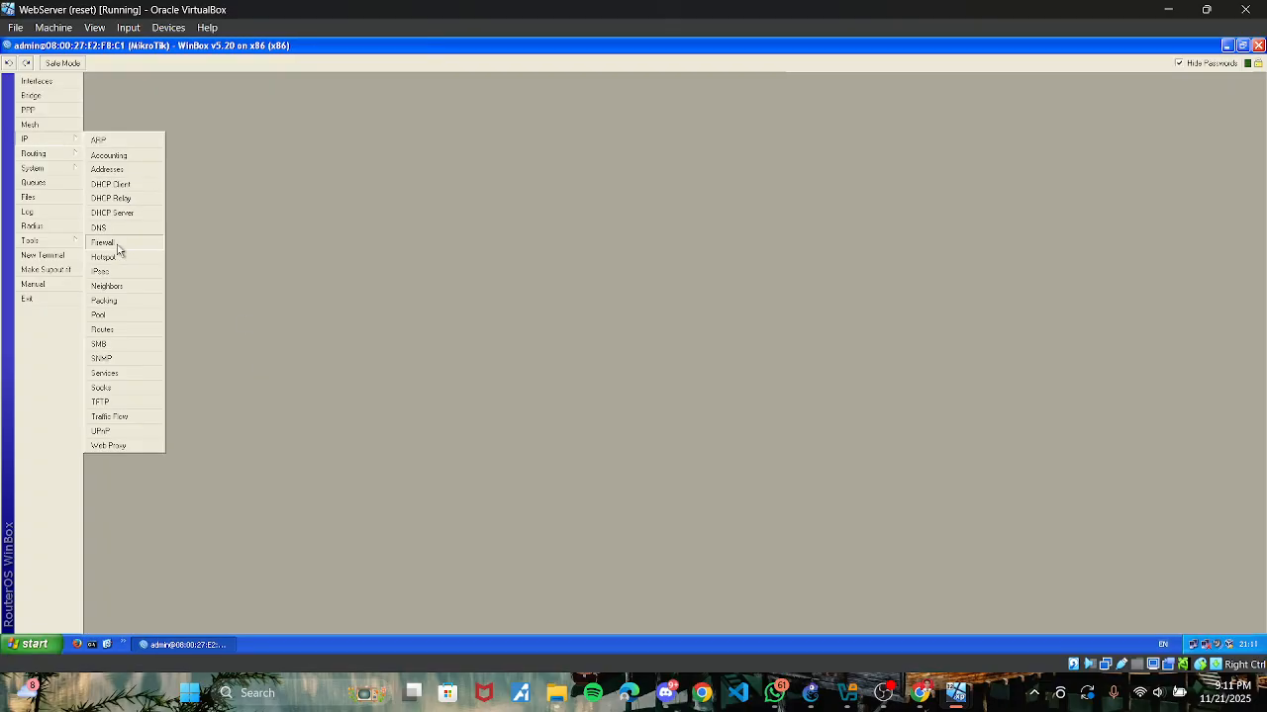
left_click(107, 330)
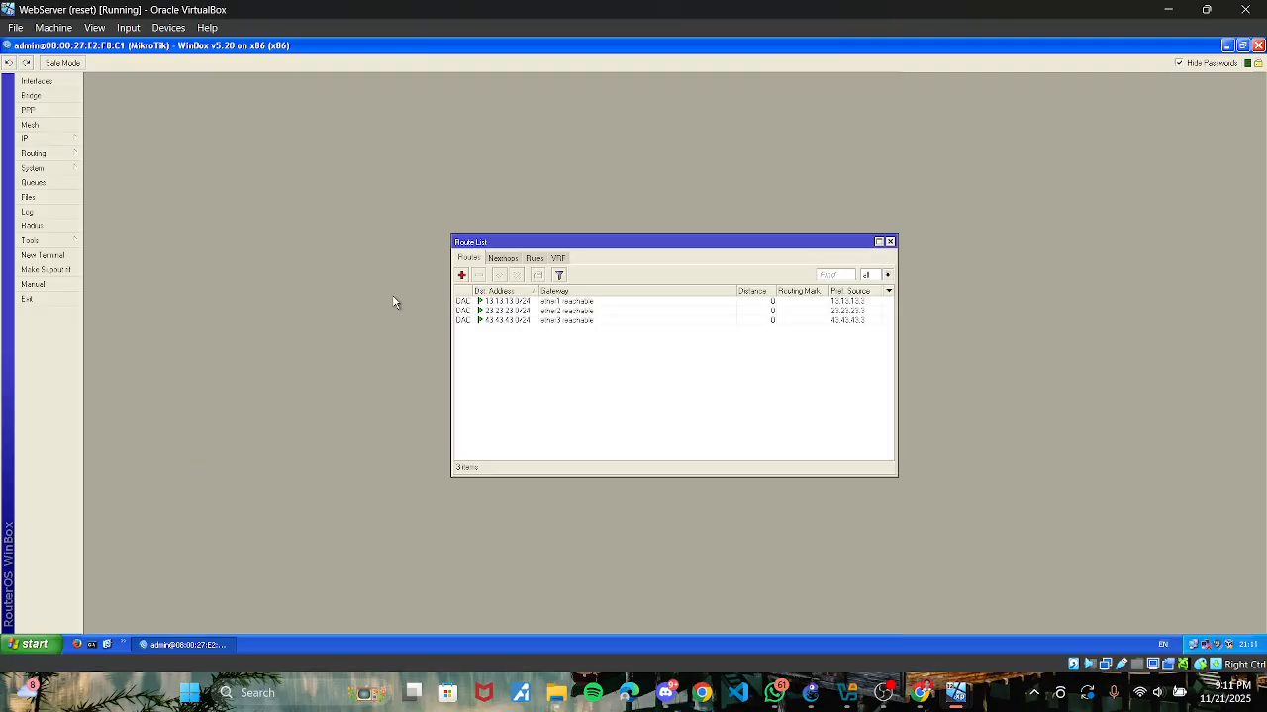
Step: Create a new route on Router 3 with the destination address 192.168.1.0/25 from the assignment's Router 3 table
left_click(461, 274)
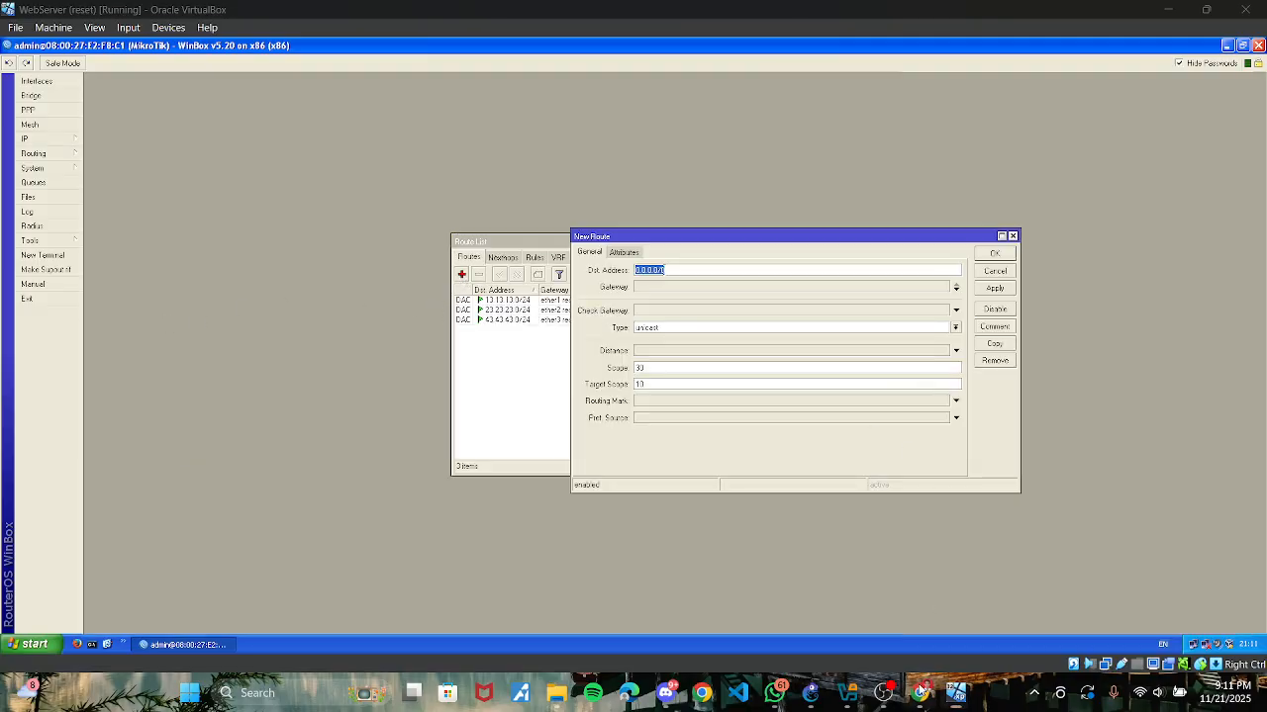
key("alt+Tab")
scroll(500, 471, "down", 5)
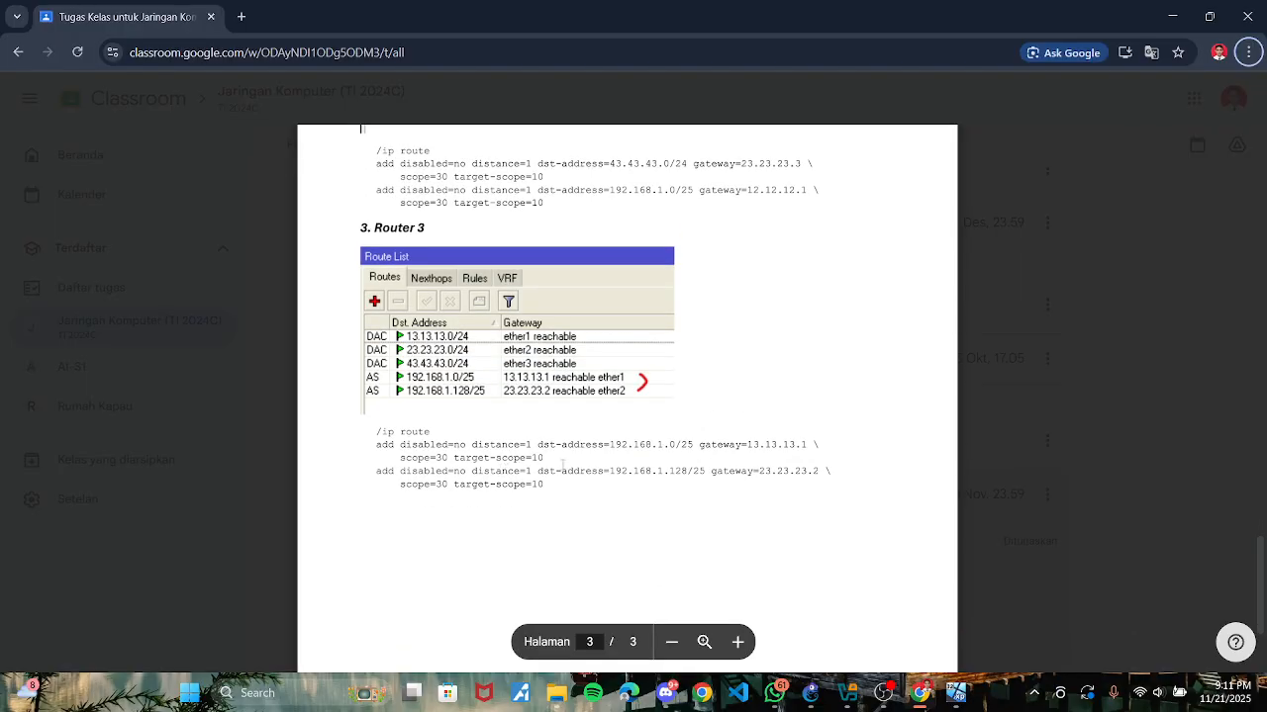
key("alt+Tab")
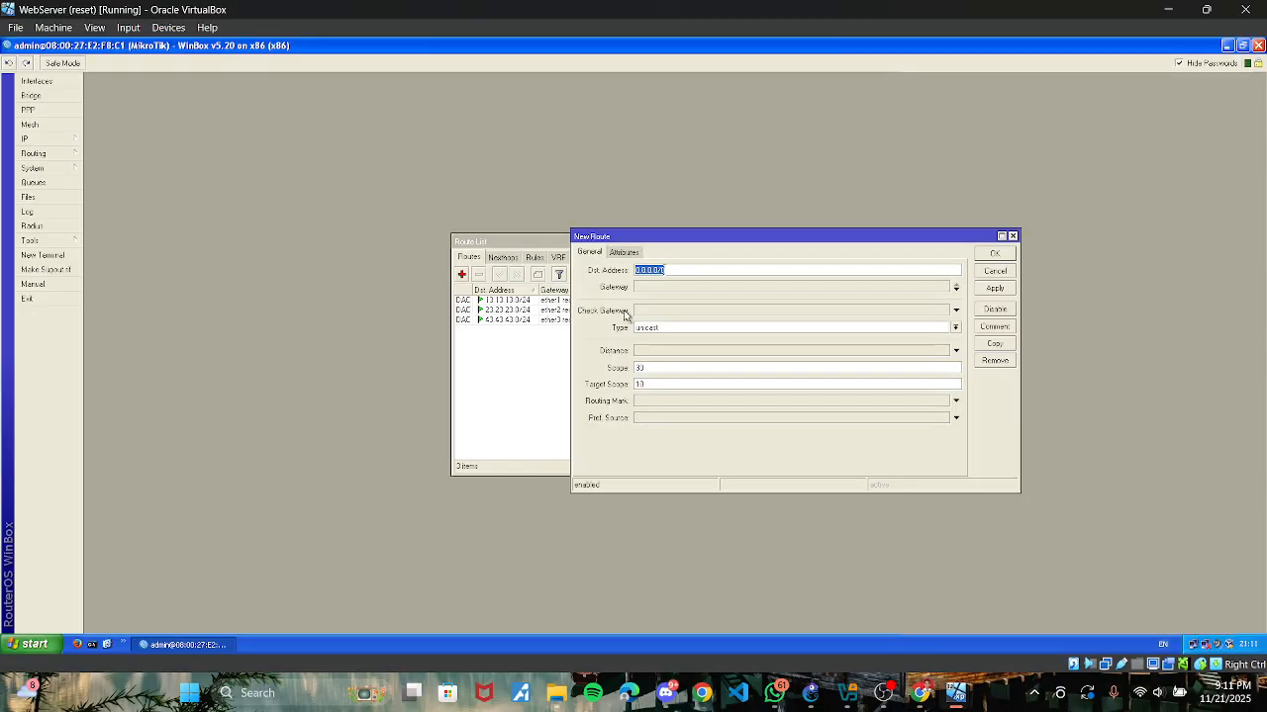
type("192.168.1")
left_click(921, 692)
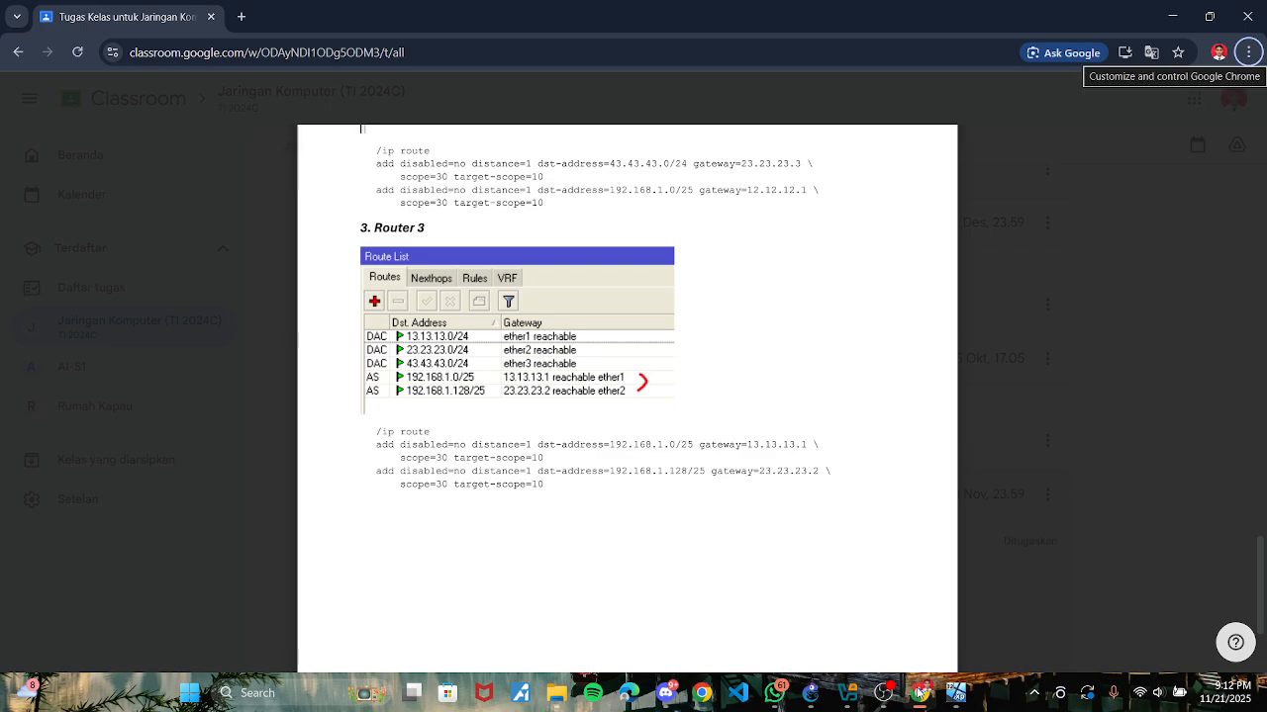
left_click(920, 693)
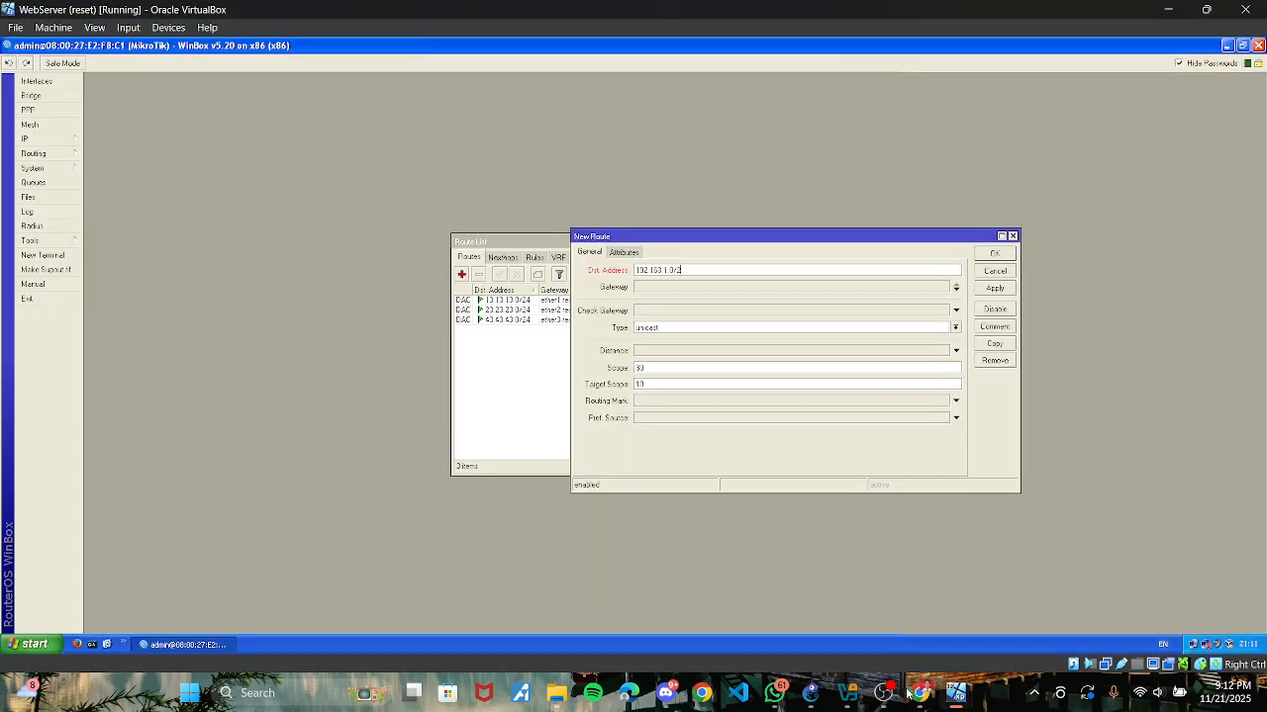
Step: Set the Router 3 route's gateway to 13.13.13.1, as given in the assignment, and save the route
left_click(653, 292)
left_click_drag(659, 287, 620, 289)
left_click(919, 693)
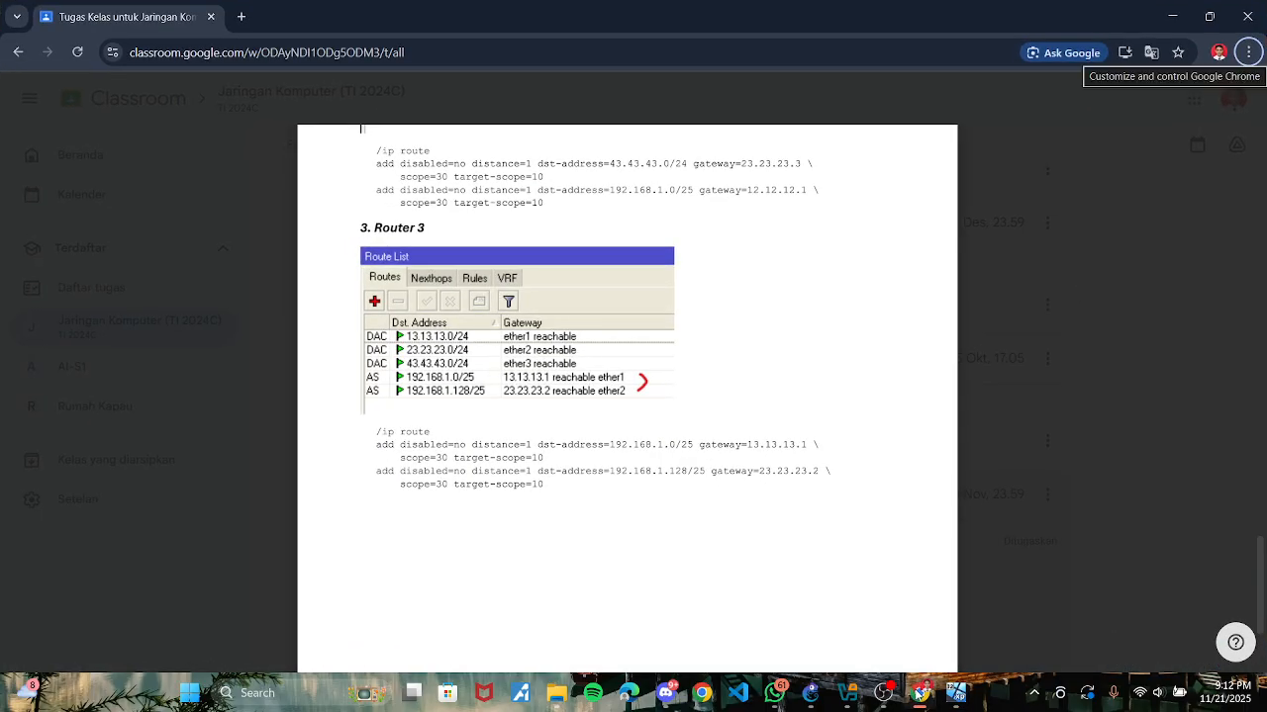
left_click(918, 694)
type("13")
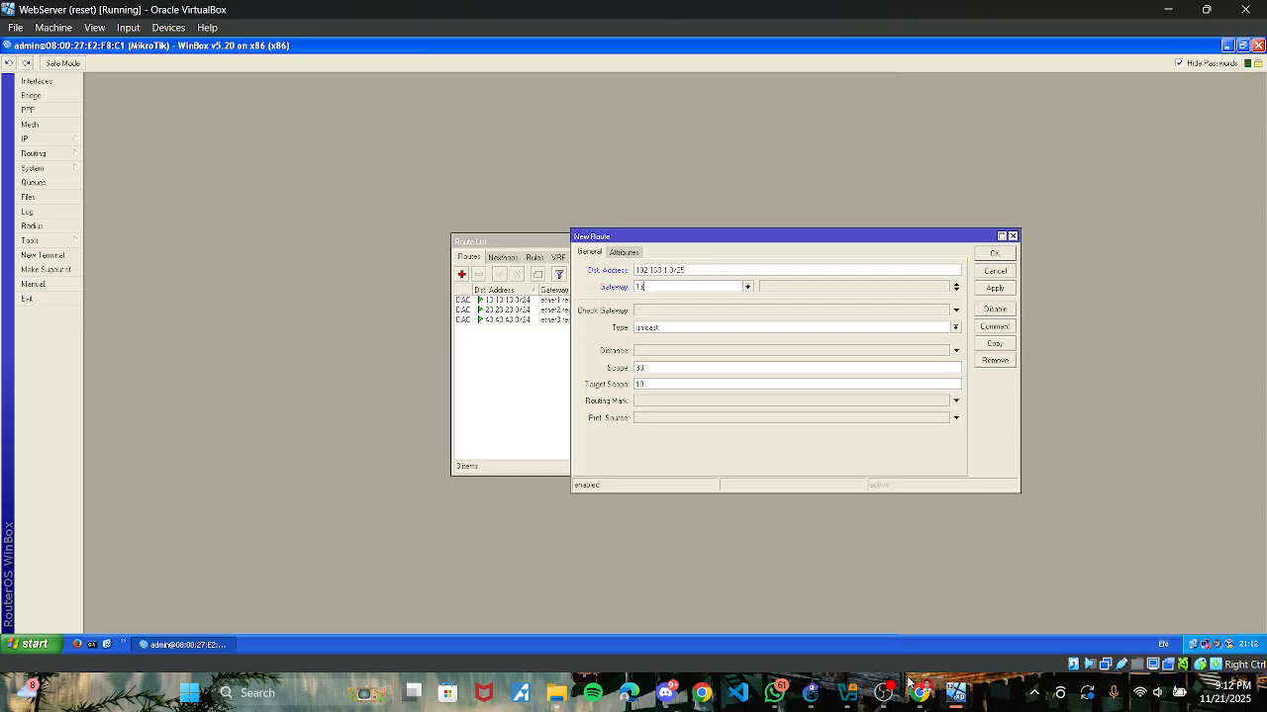
type(".13.13")
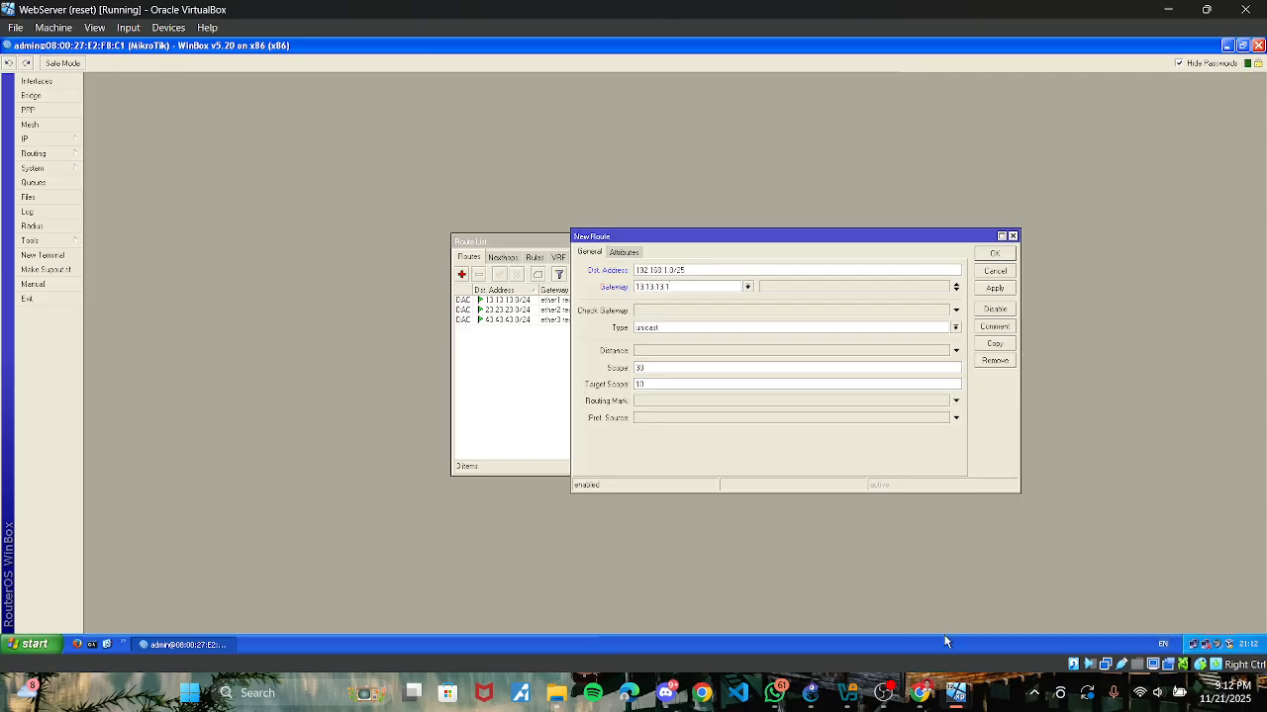
left_click(984, 288)
left_click(983, 254)
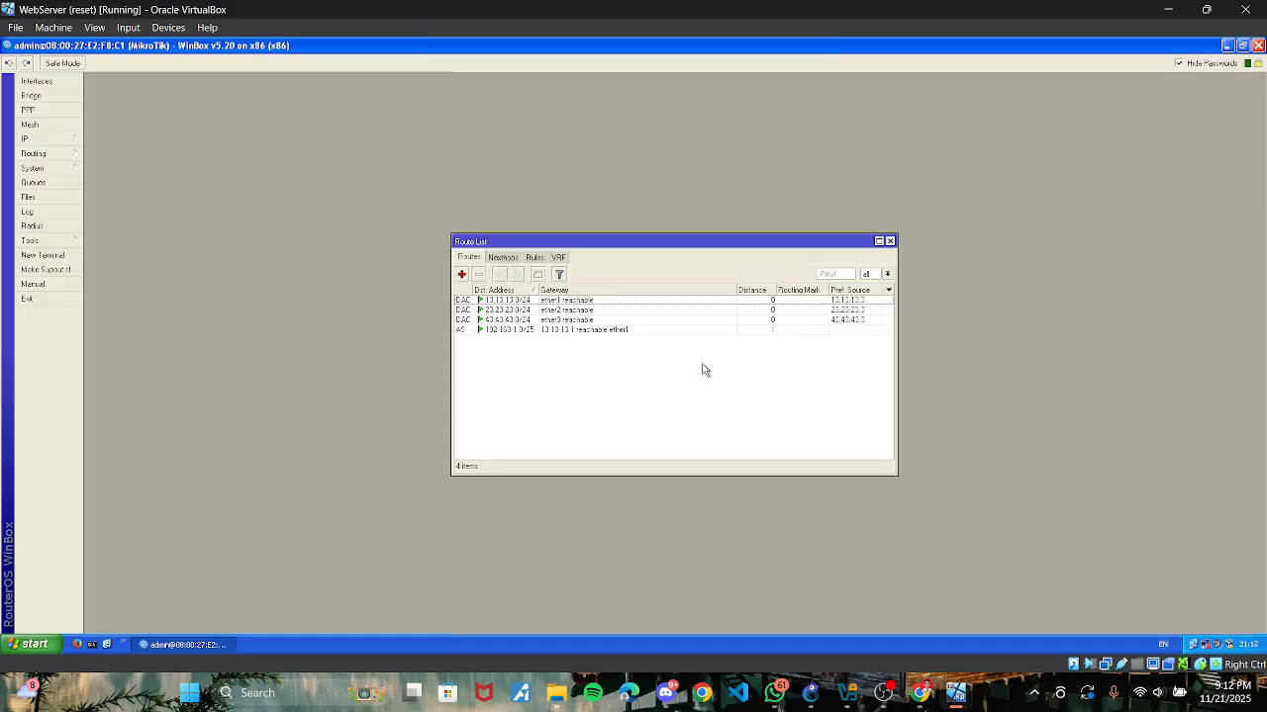
Step: Create a second Router 3 route with the destination address 192.168.1.128/25 from the assignment
left_click(461, 275)
left_click(922, 695)
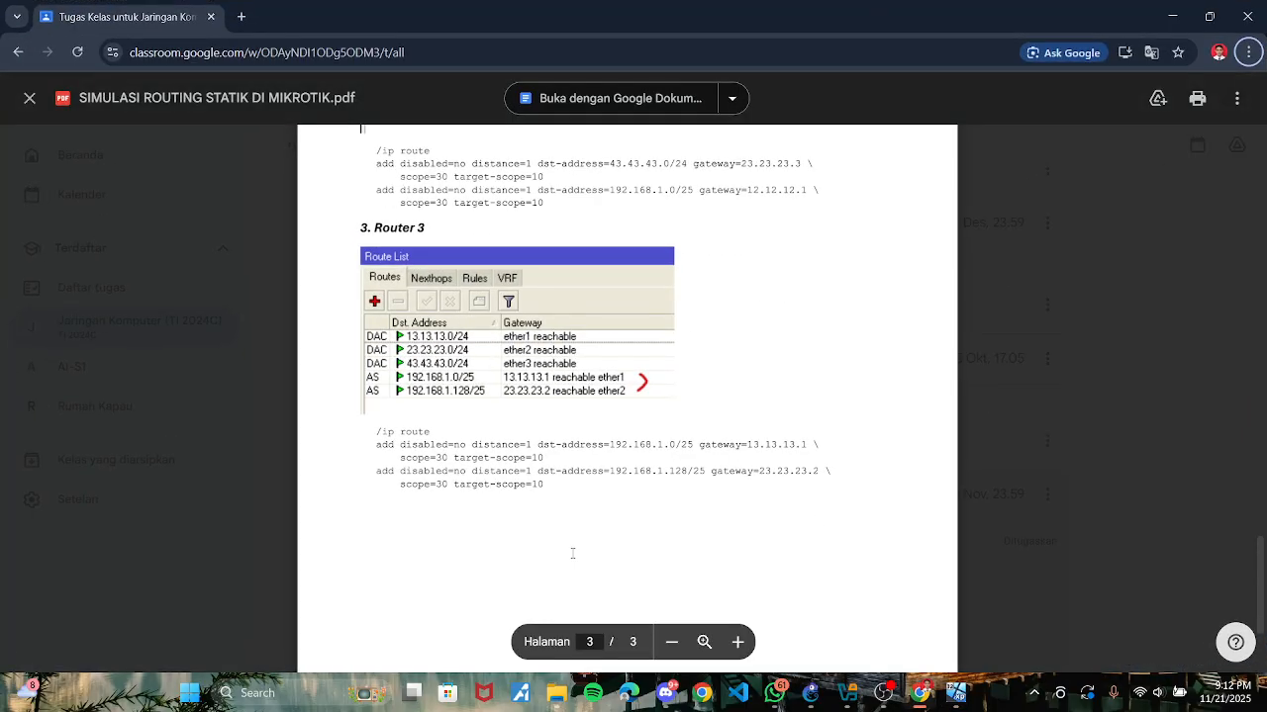
key("alt+Tab")
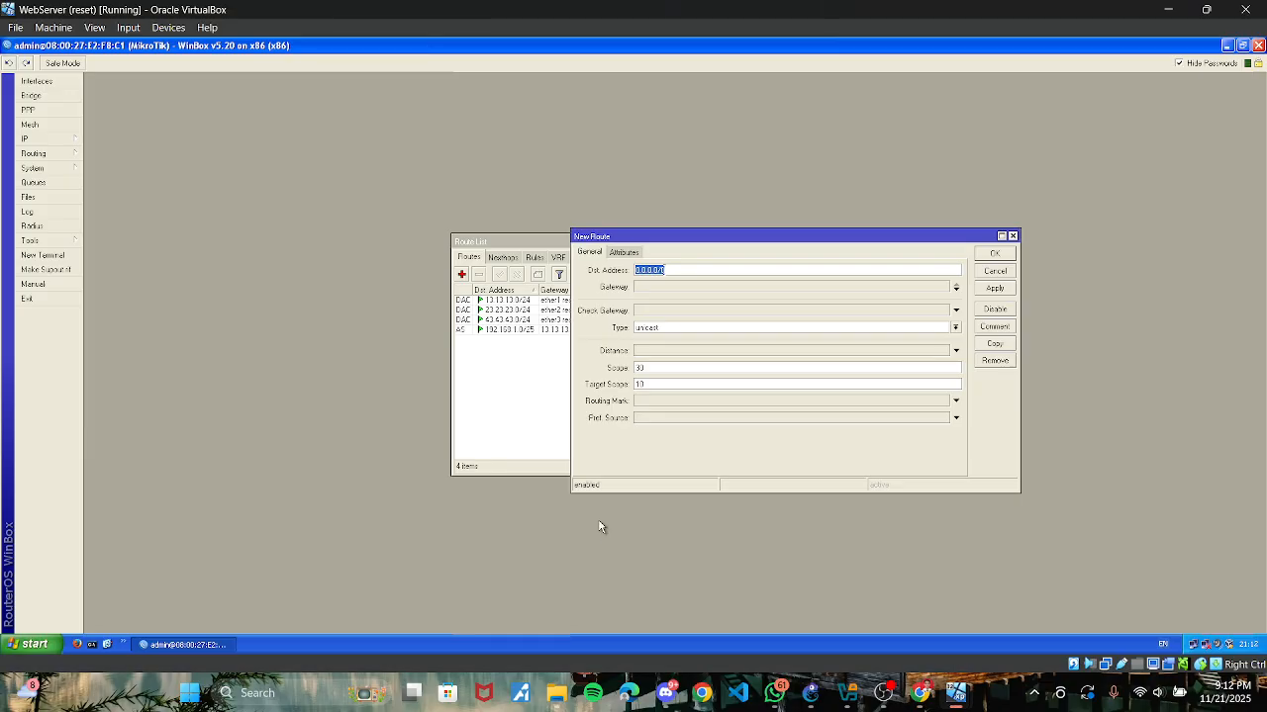
type("192.168.1.128/")
left_click(919, 693)
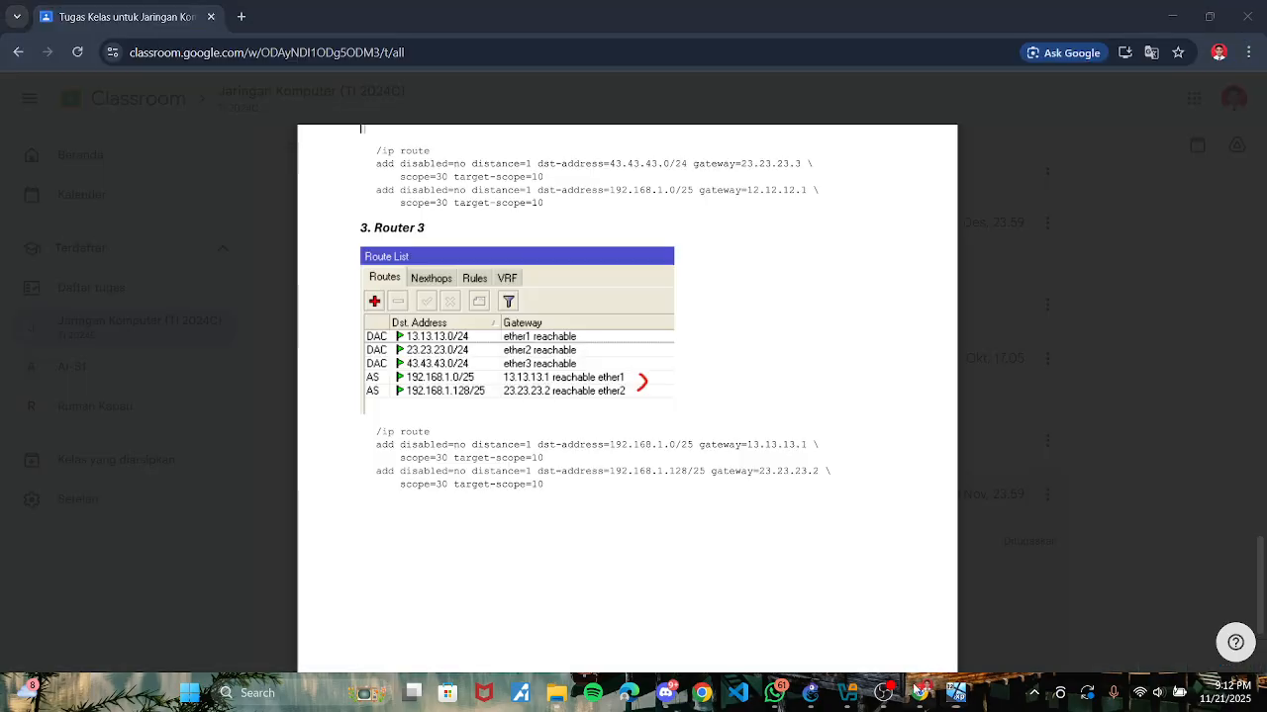
left_click(919, 693)
type("25")
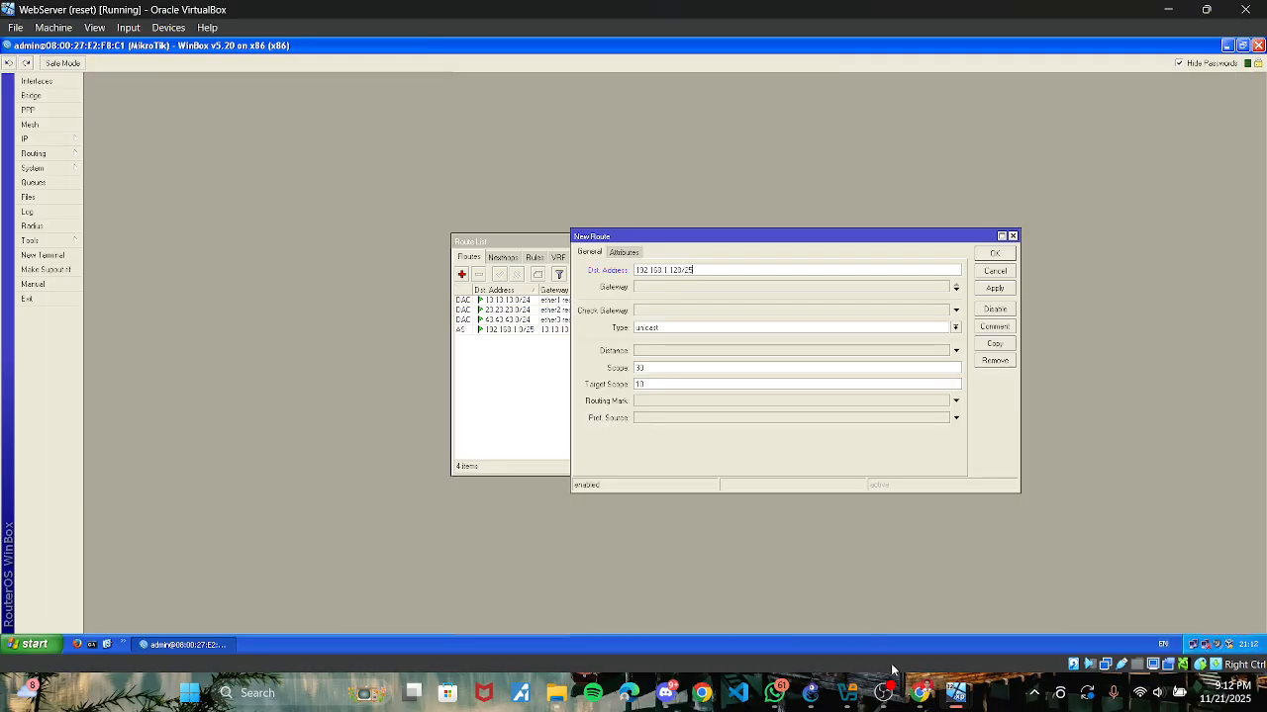
Step: Set the gateway of Router 3's 192.168.1.128/25 route to 23.23.23.2 from the assignment, save the route and close the route list
left_click(693, 288)
left_click(920, 693)
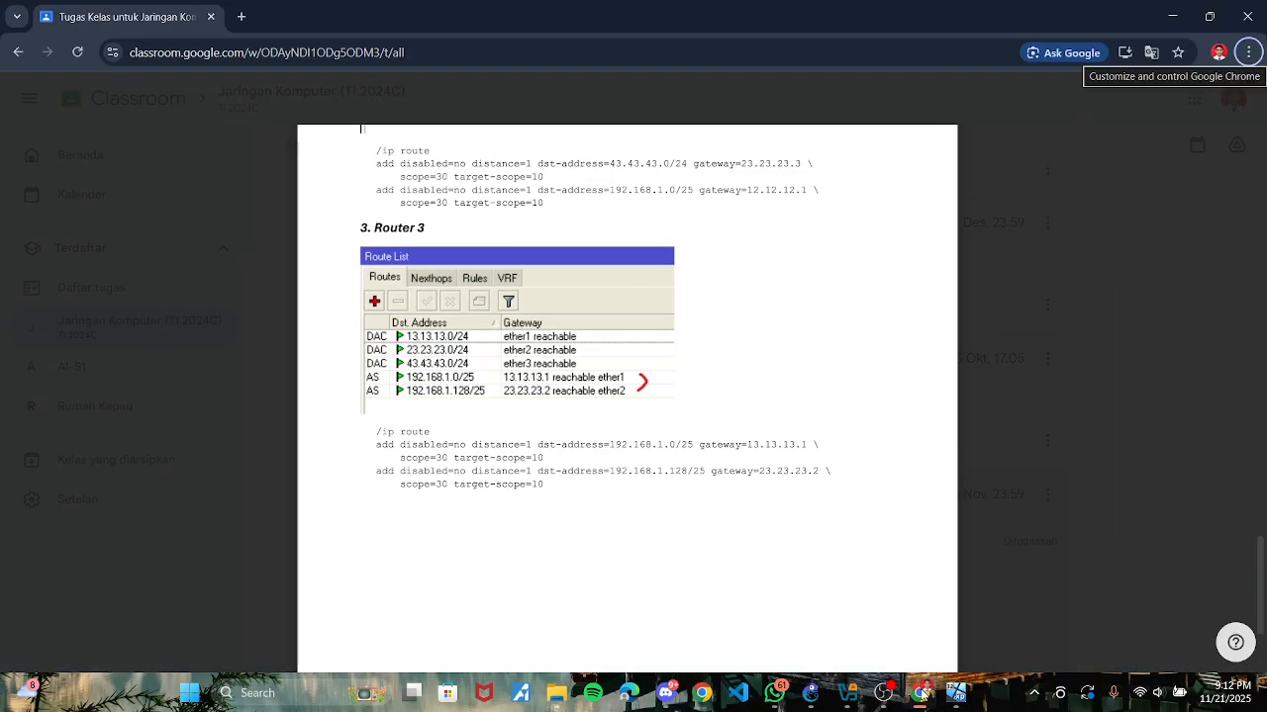
left_click(920, 692)
type("23.23.23.2")
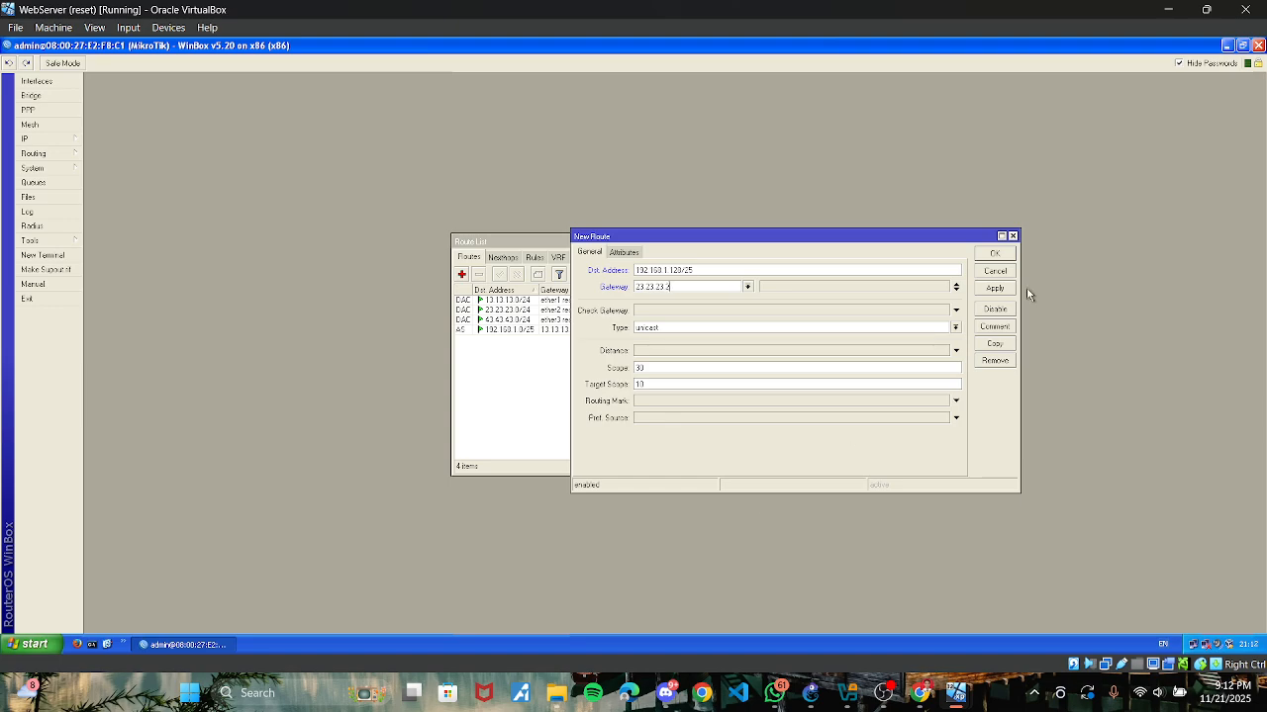
left_click(995, 287)
left_click(992, 256)
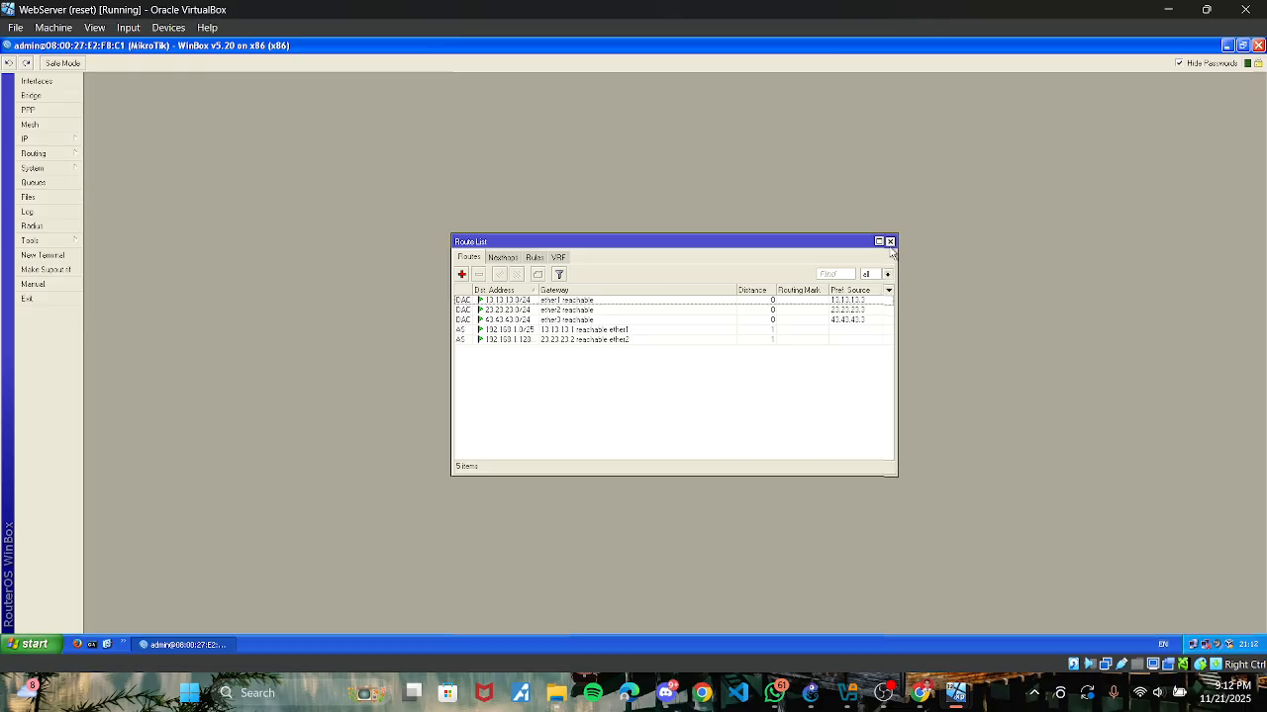
left_click(889, 241)
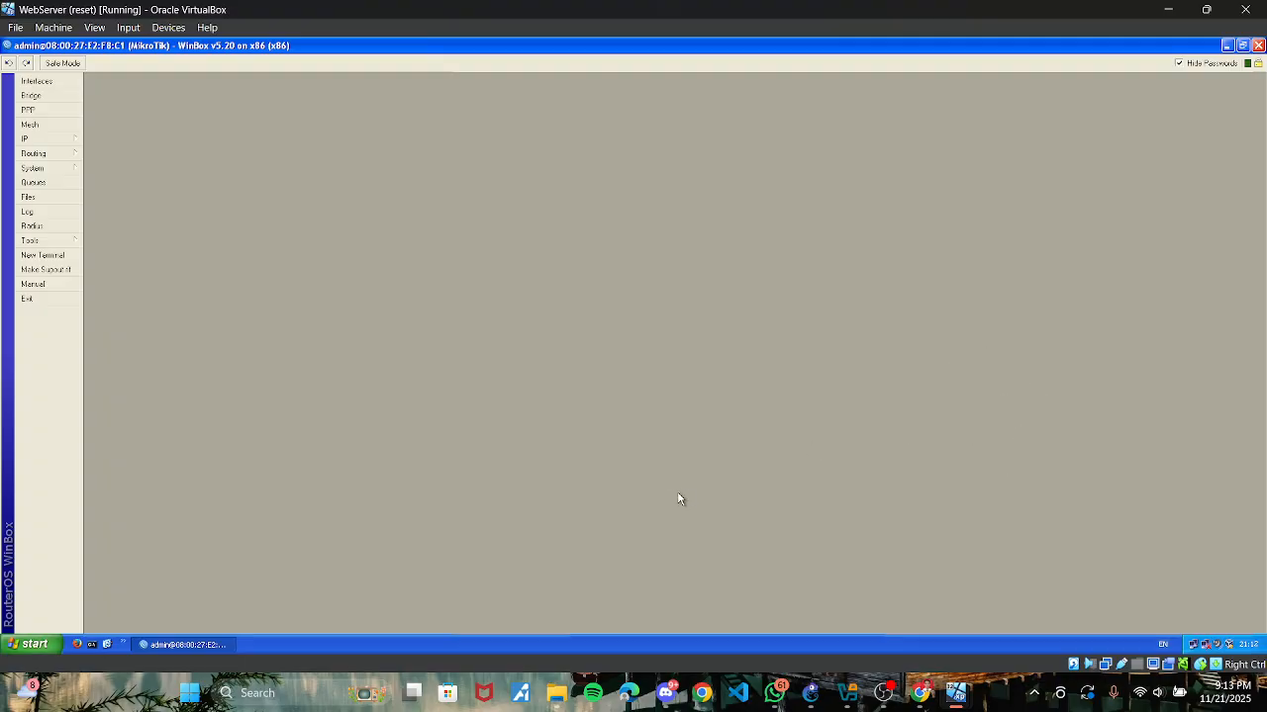
Step: Switch to the PC-1 virtual machine, close its WinBox session and ping 192.168.1.253 from a command prompt
mouse_move(963, 692)
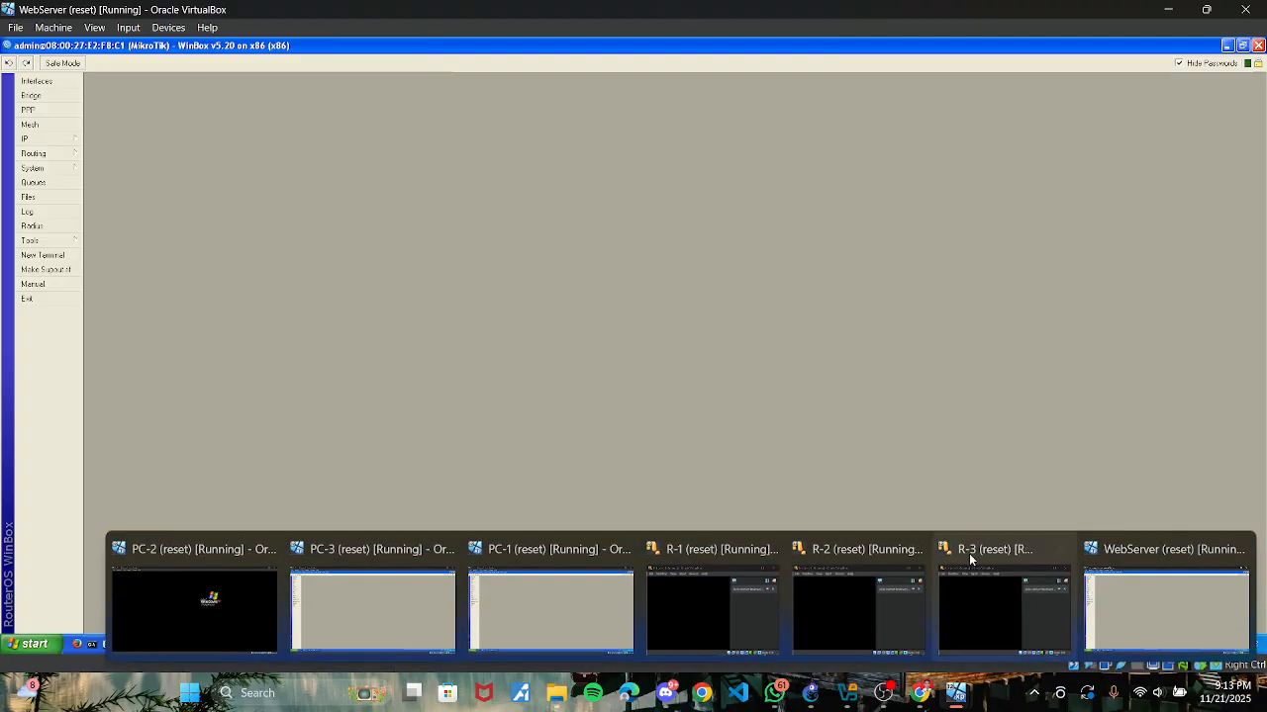
left_click(584, 601)
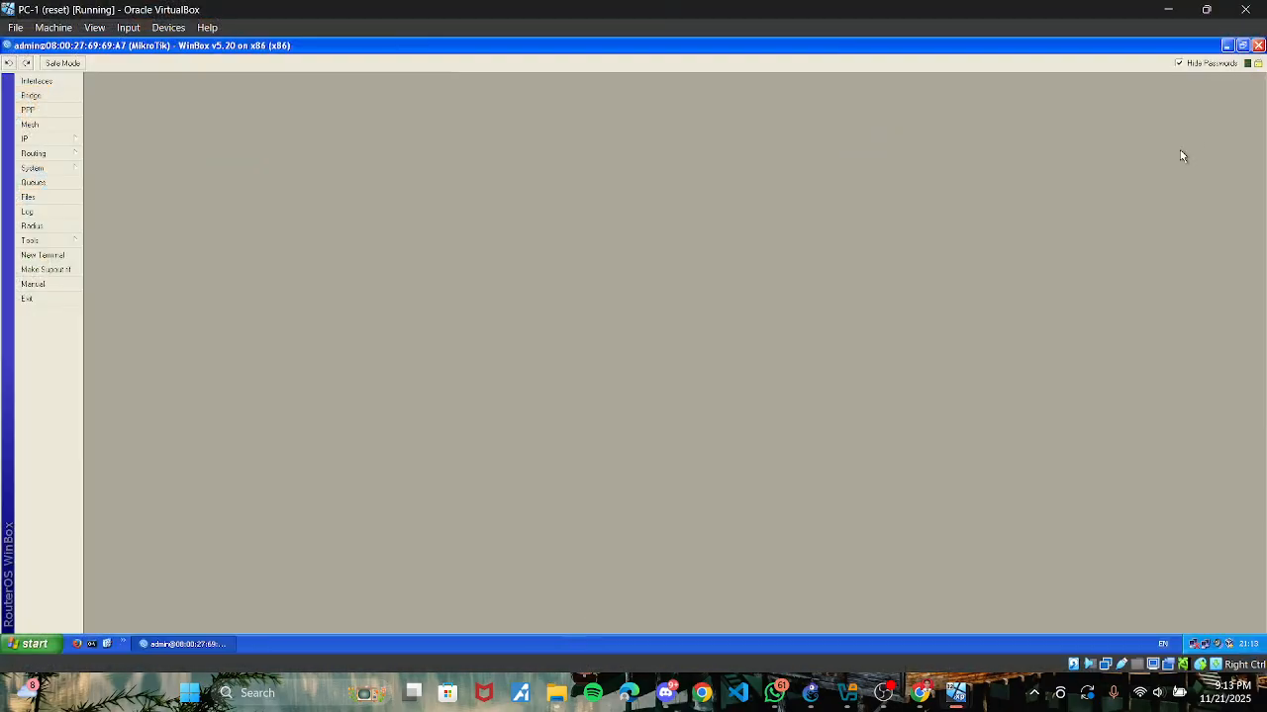
left_click(1256, 47)
left_click(31, 161)
double_click(31, 161)
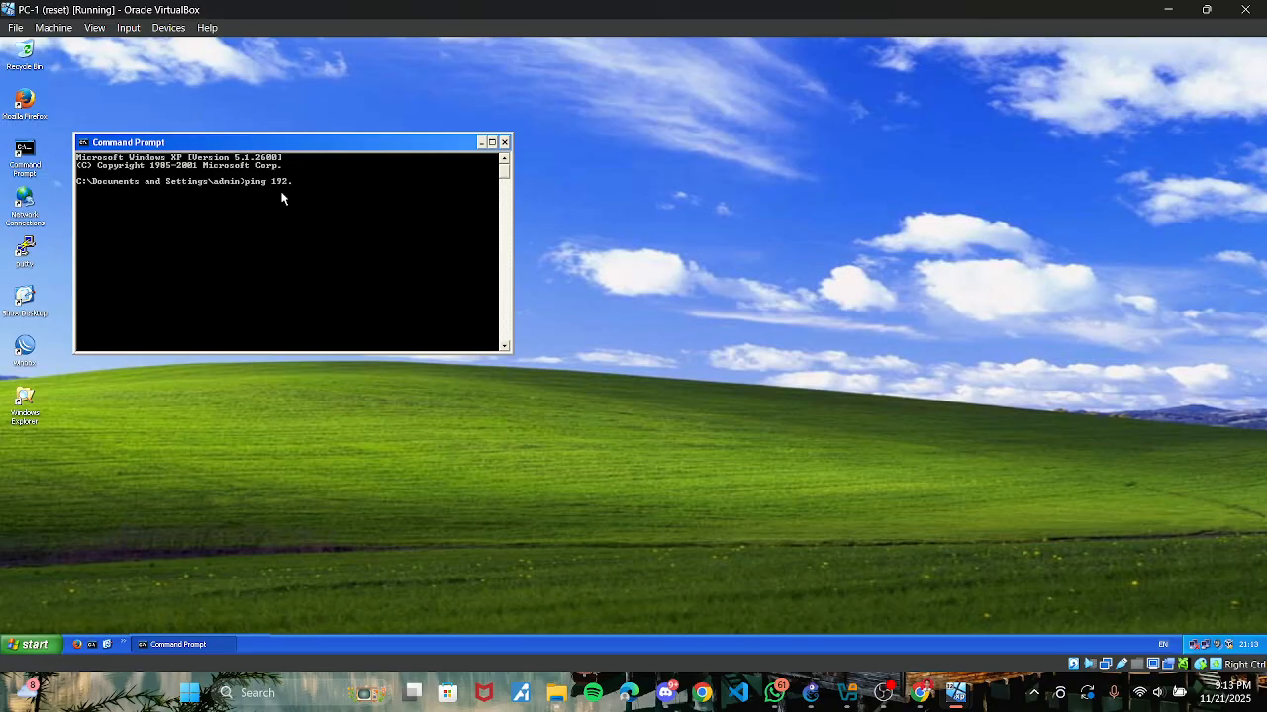
type("68.1.253")
key("Return")
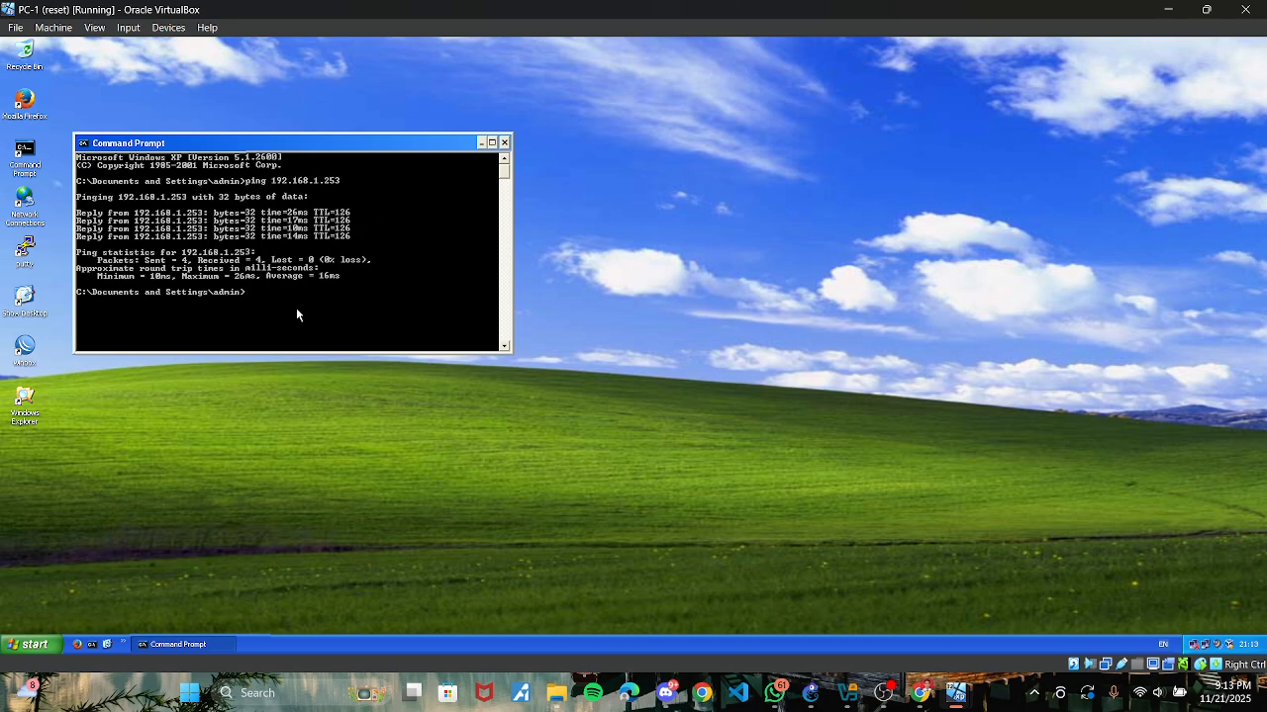
Step: Ping the web server at 43.43.43.1 from PC-1's command prompt
type("ing 43.43.43.3")
key("BackSpace")
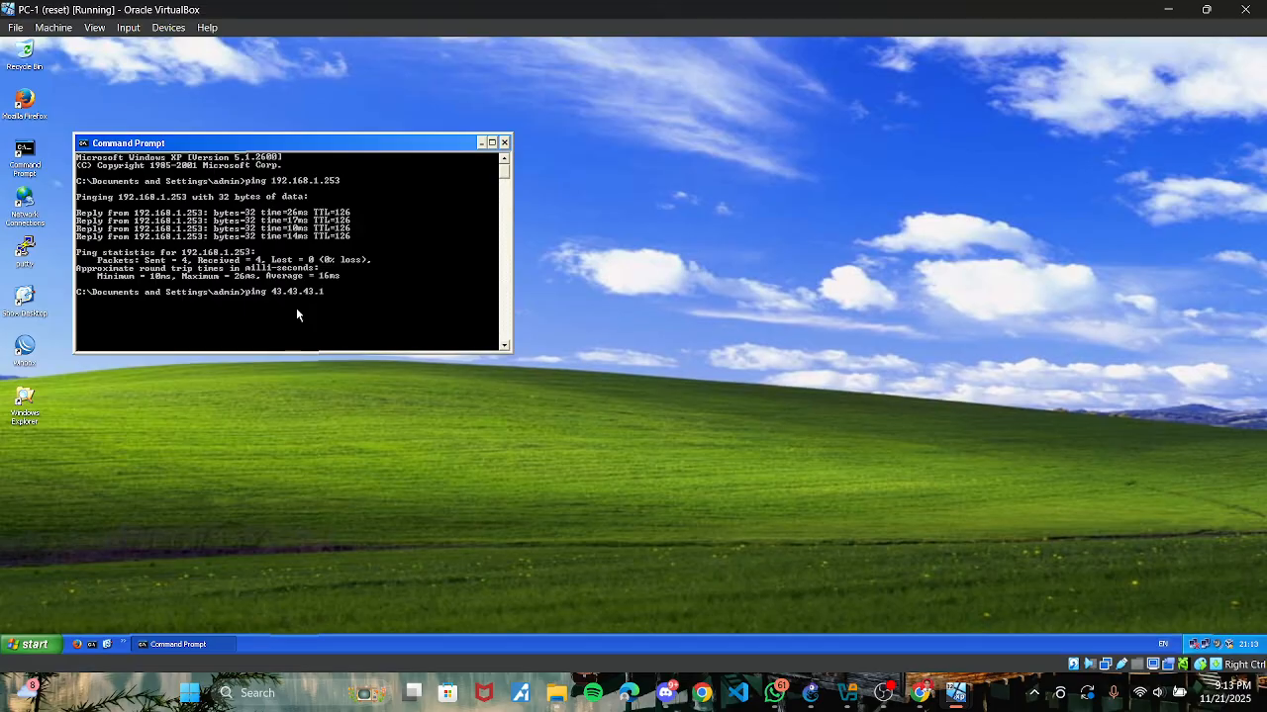
type("1")
key("Return")
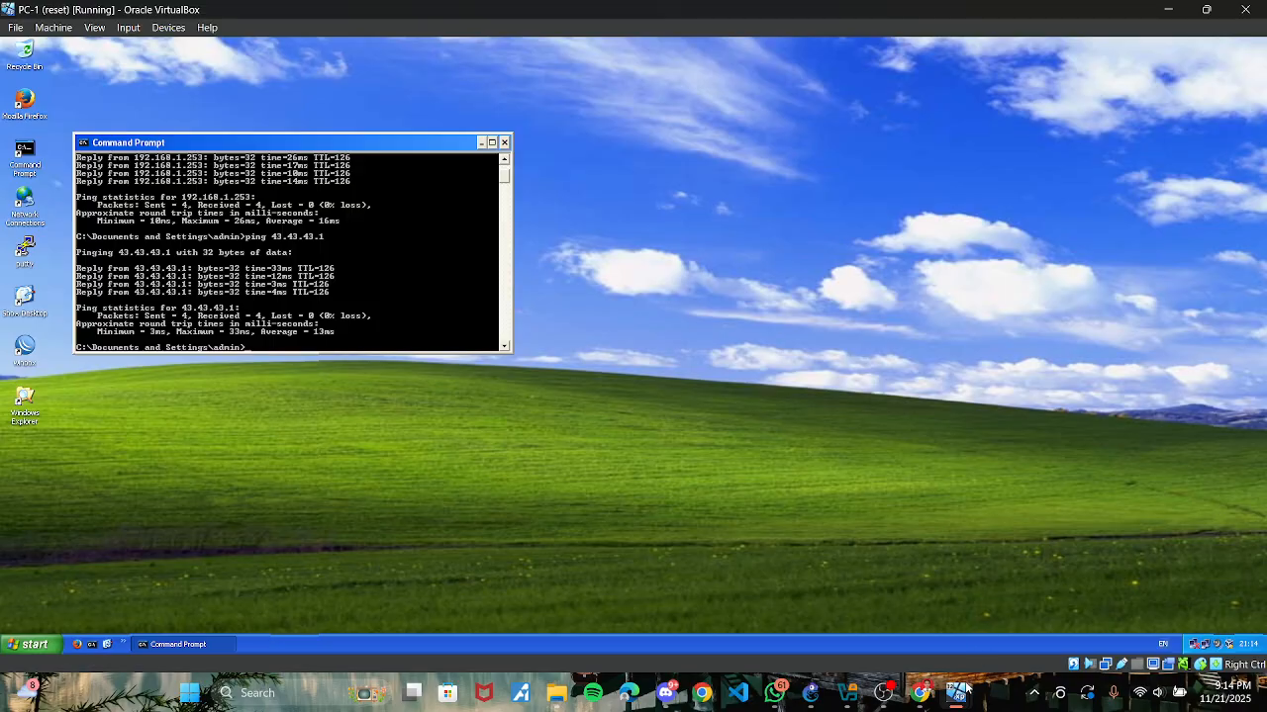
Step: Switch to the PC-3 virtual machine, close its WinBox session and ping 192.168.1.1 and 43.43.43.1 from a command prompt
mouse_move(956, 692)
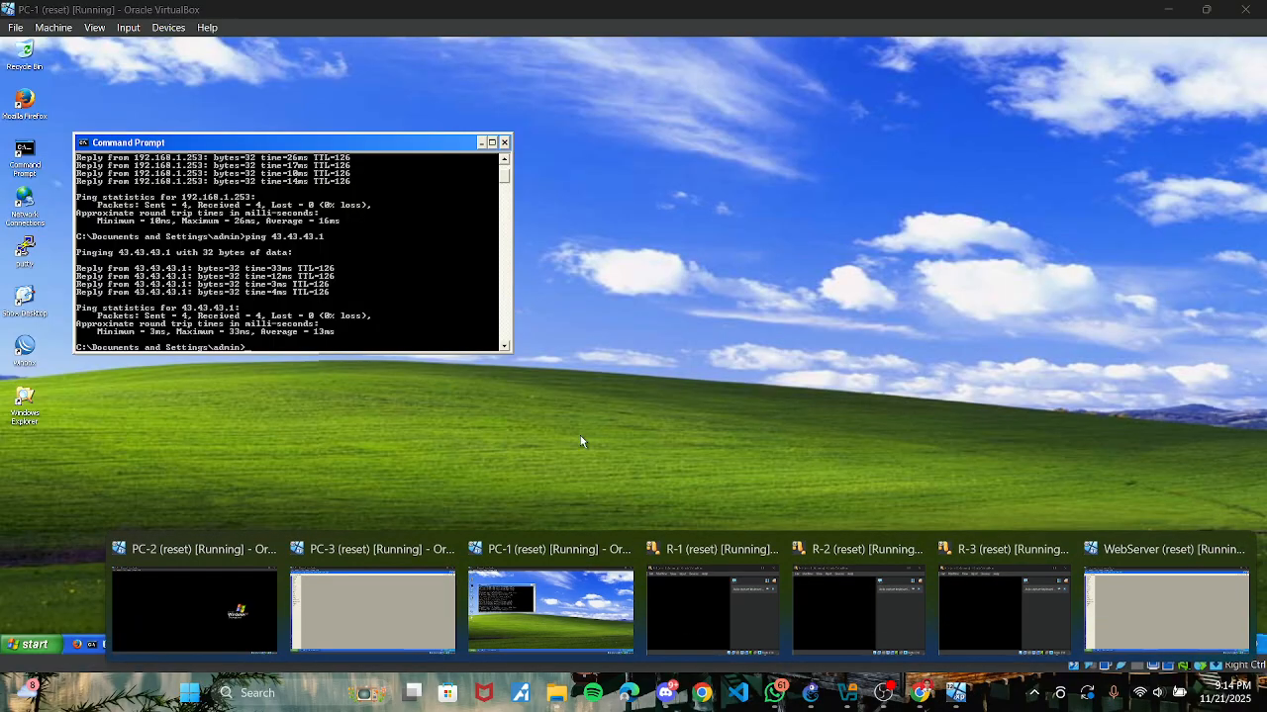
left_click(383, 555)
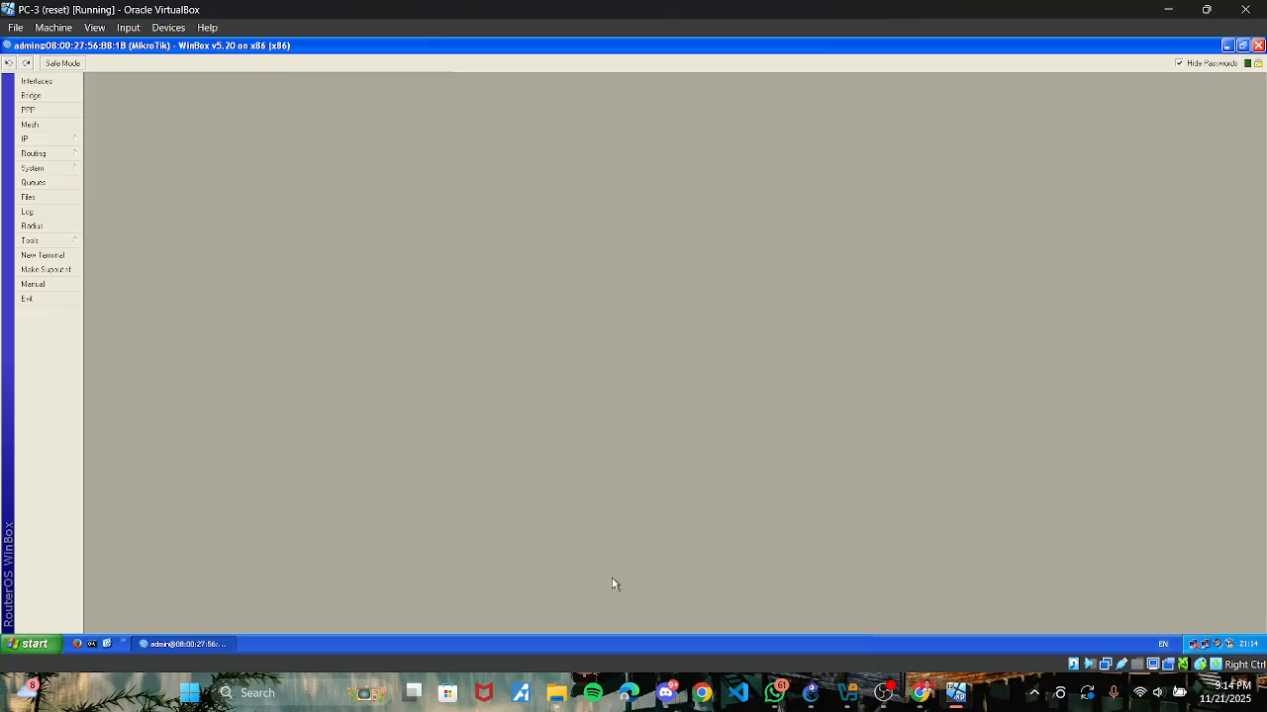
left_click(1258, 45)
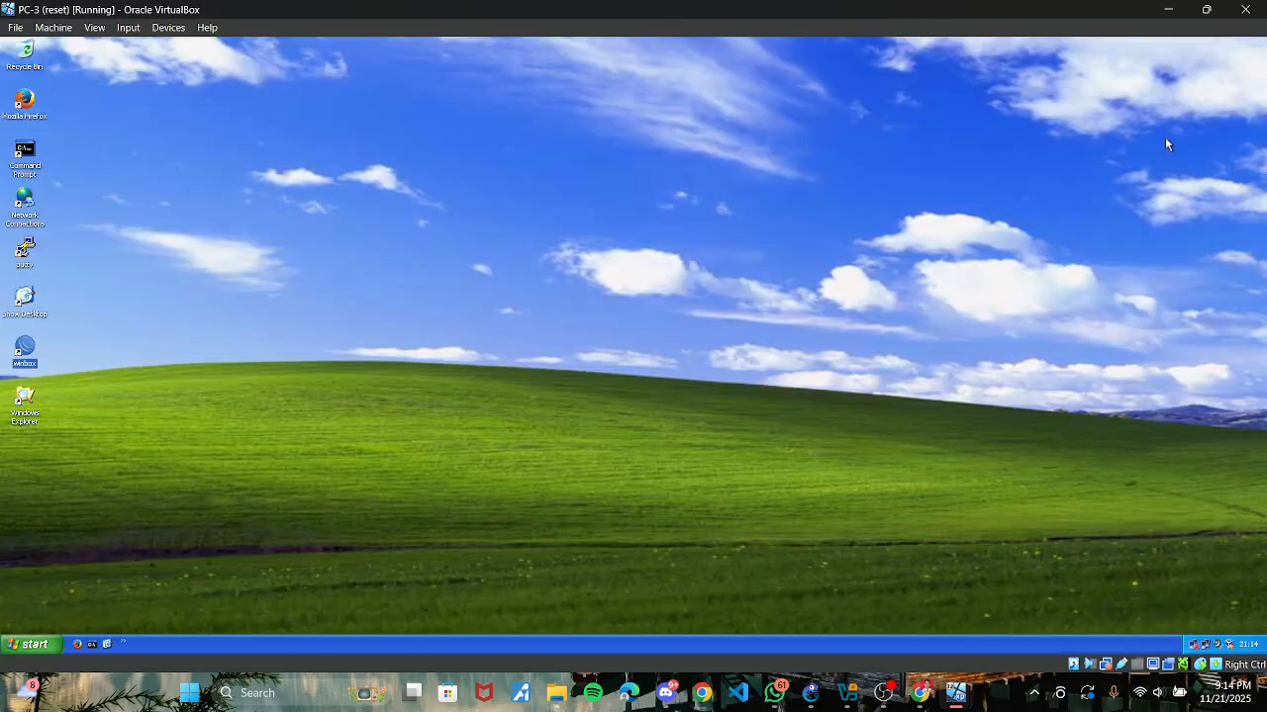
double_click(24, 156)
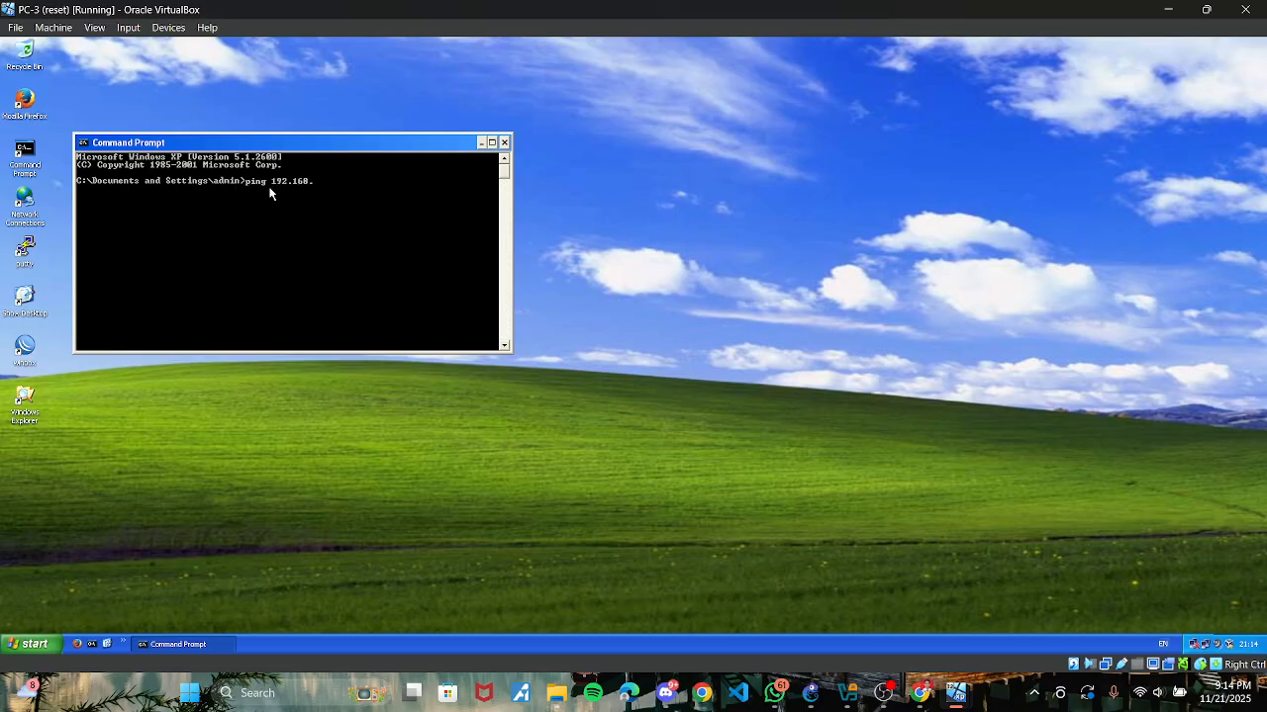
key("Return")
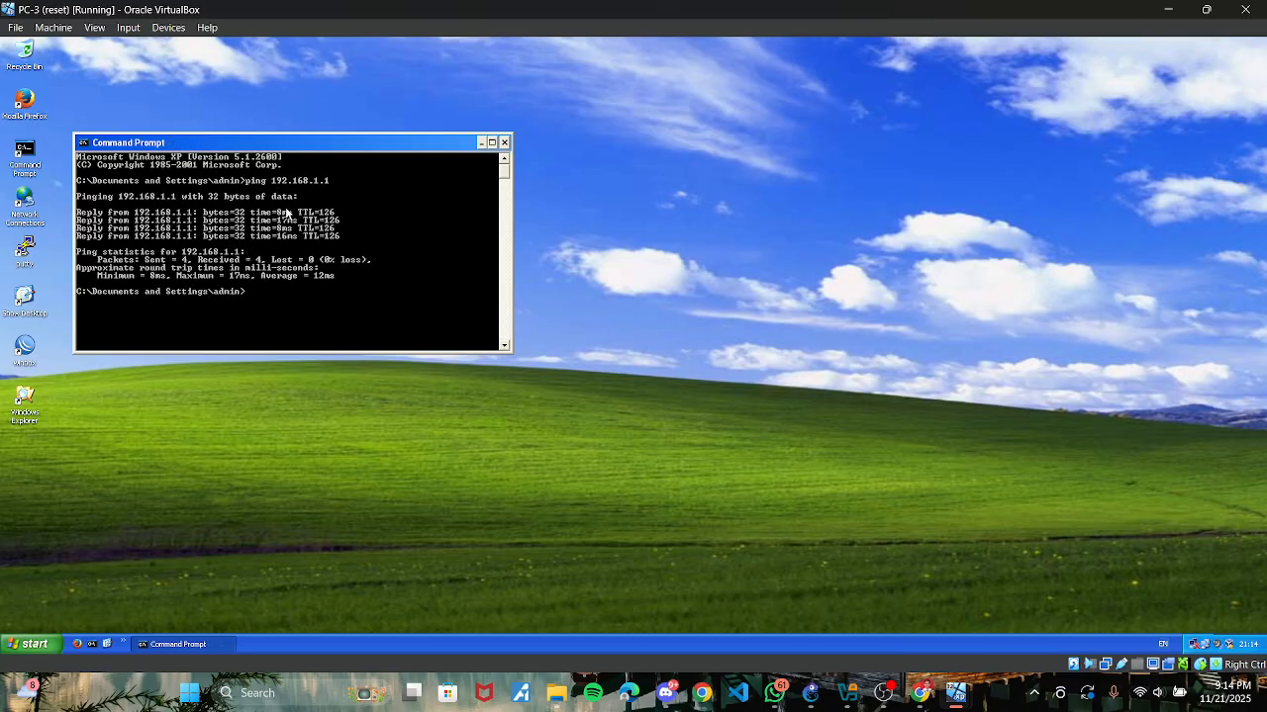
type("ping 43.43.43.1")
key("Return")
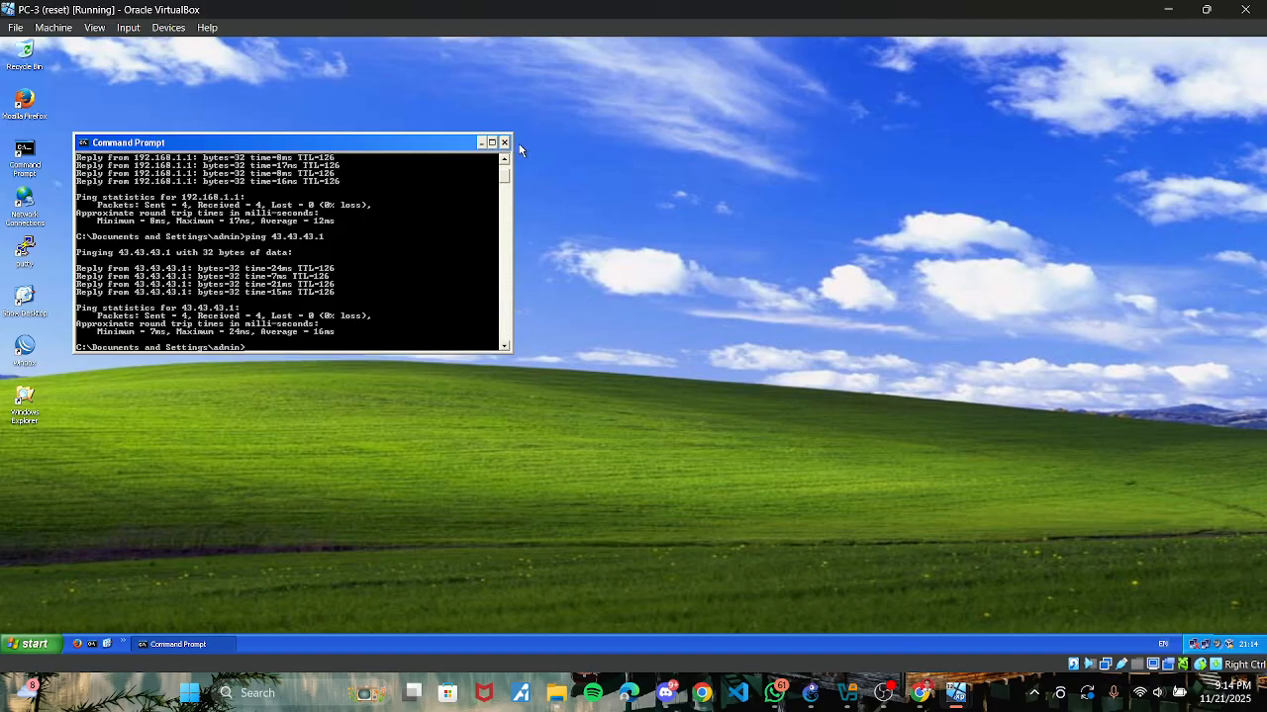
Step: Switch to the WebServer virtual machine, close its WinBox session and ping 192.168.1.1 and 192.168.1.253 from a command prompt
mouse_move(956, 693)
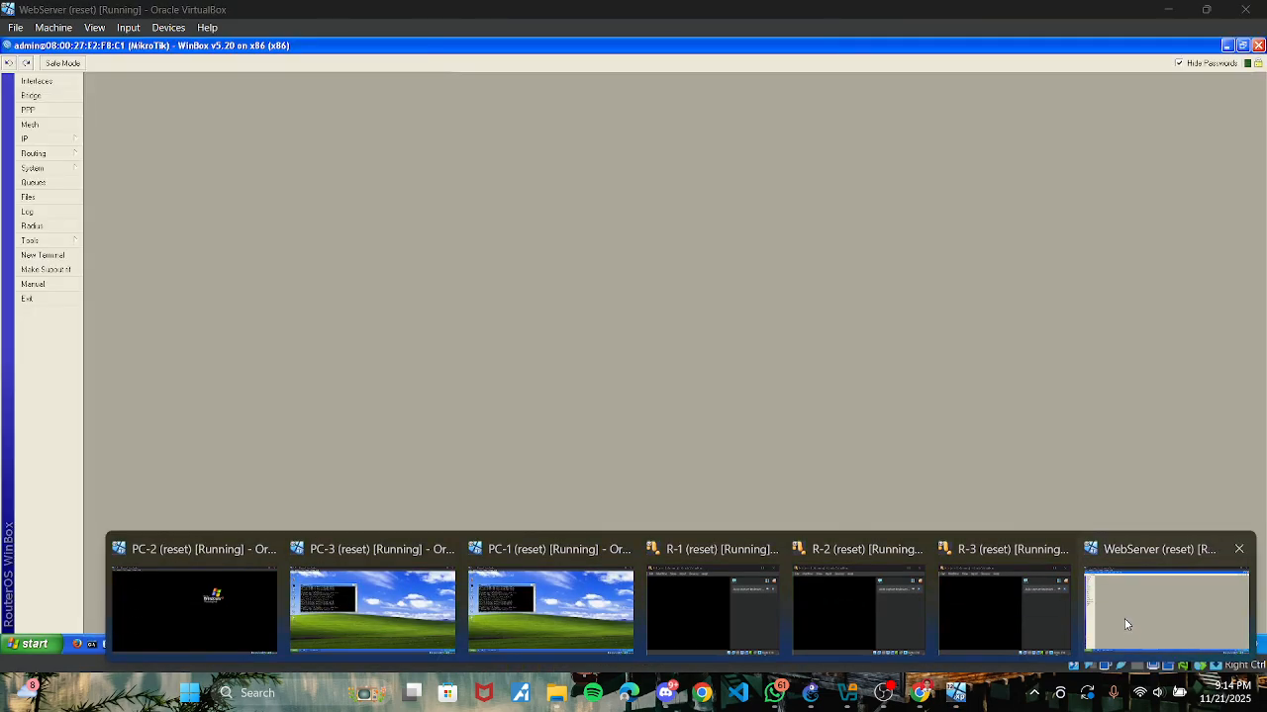
left_click(1166, 609)
left_click(1256, 46)
left_click(278, 410)
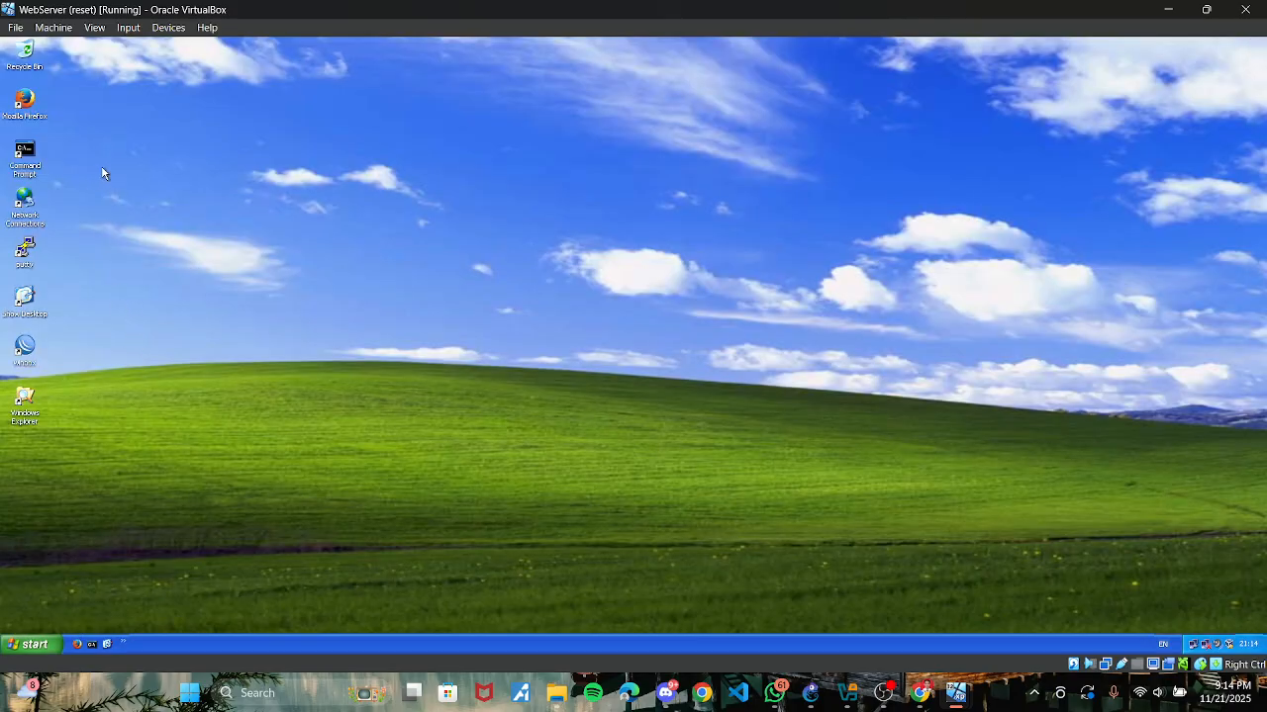
double_click(28, 150)
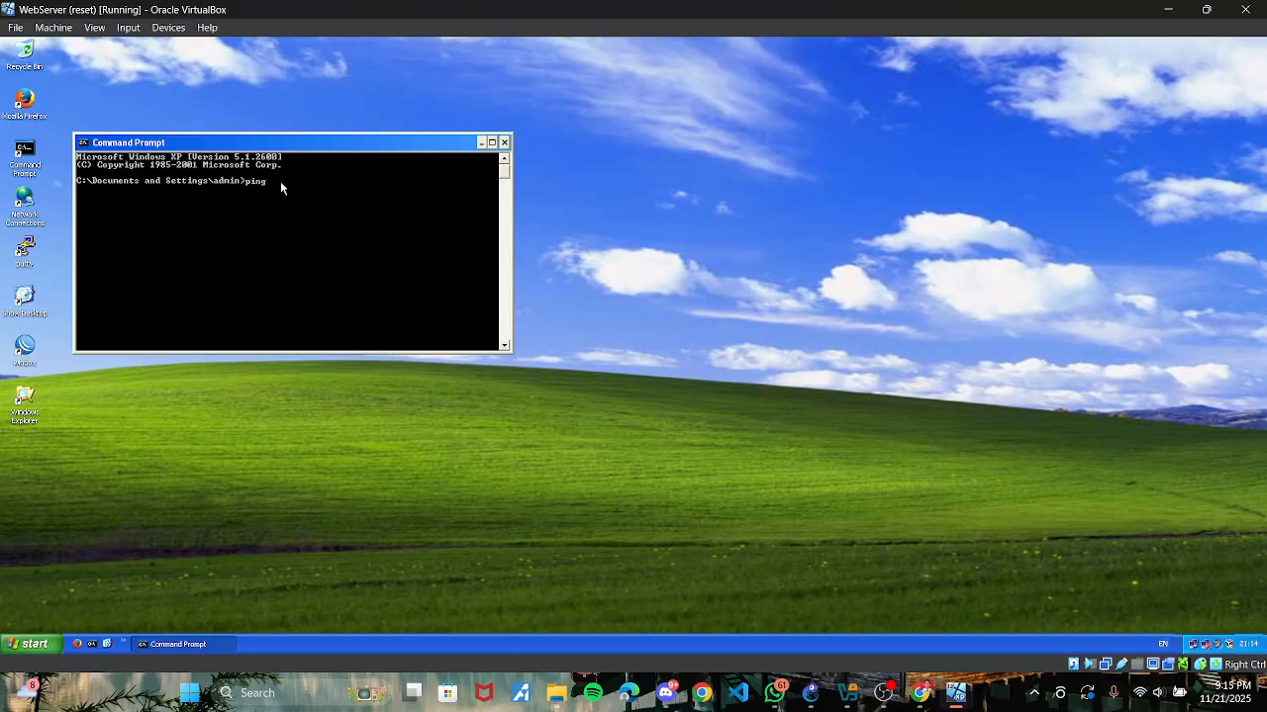
type("ping 192.168.1.1")
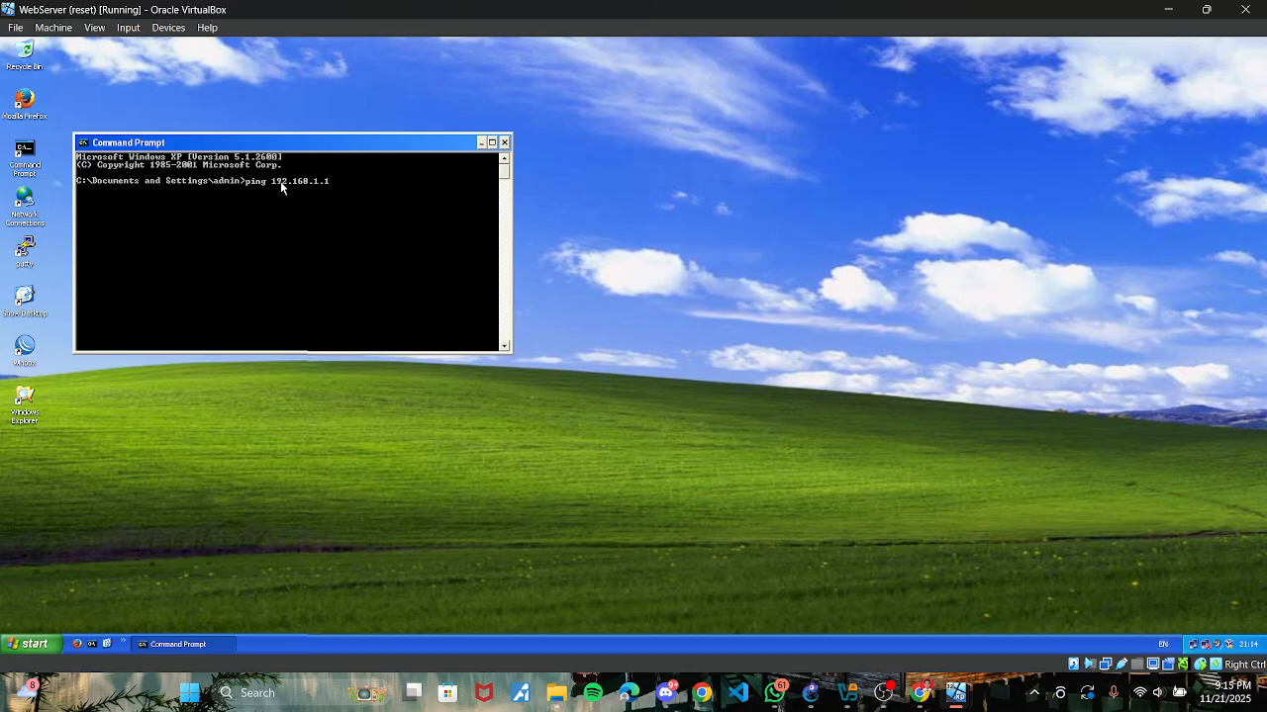
key("Return")
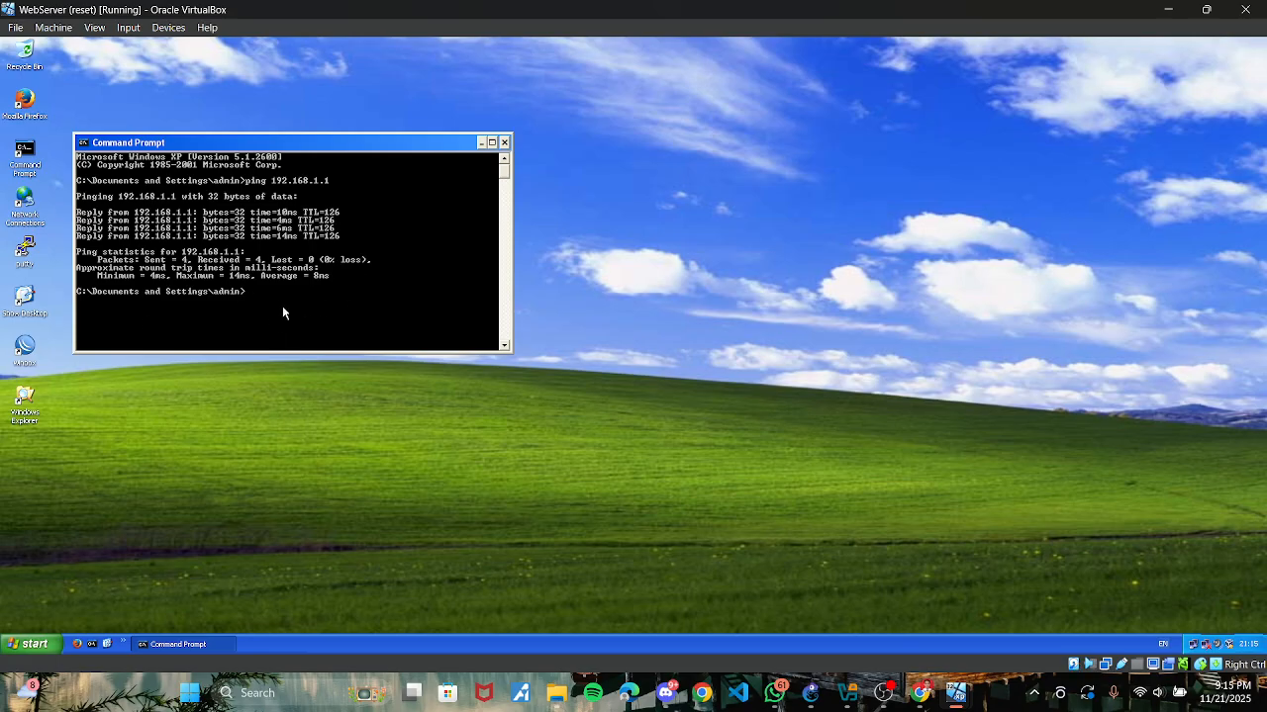
type("ping 192.168.1.253")
key("Return")
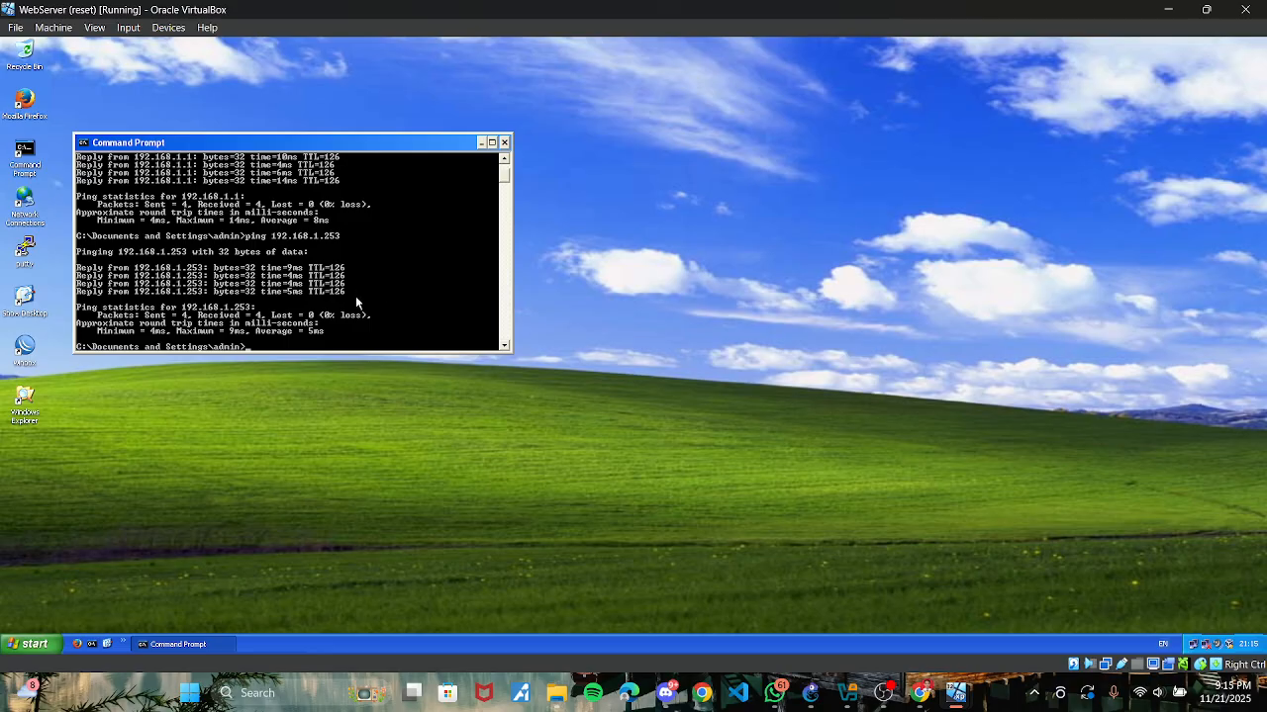
left_click(825, 685)
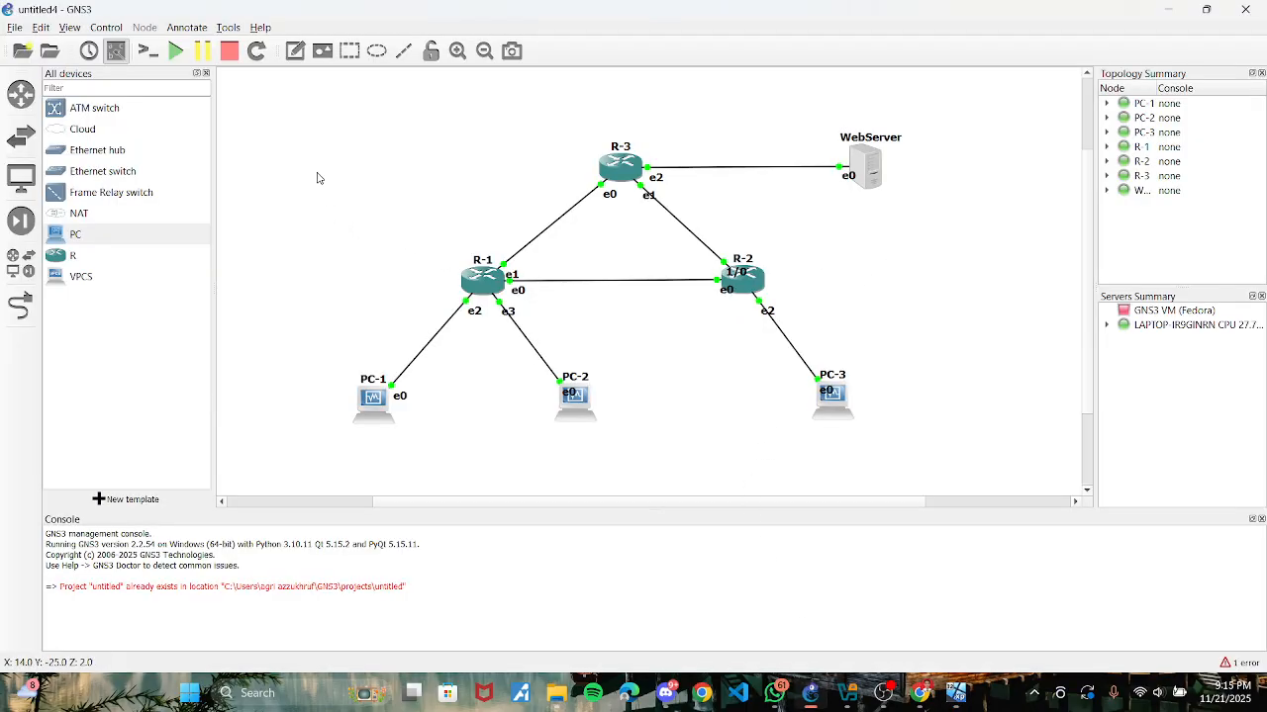
left_click_drag(281, 186, 471, 354)
left_click(898, 683)
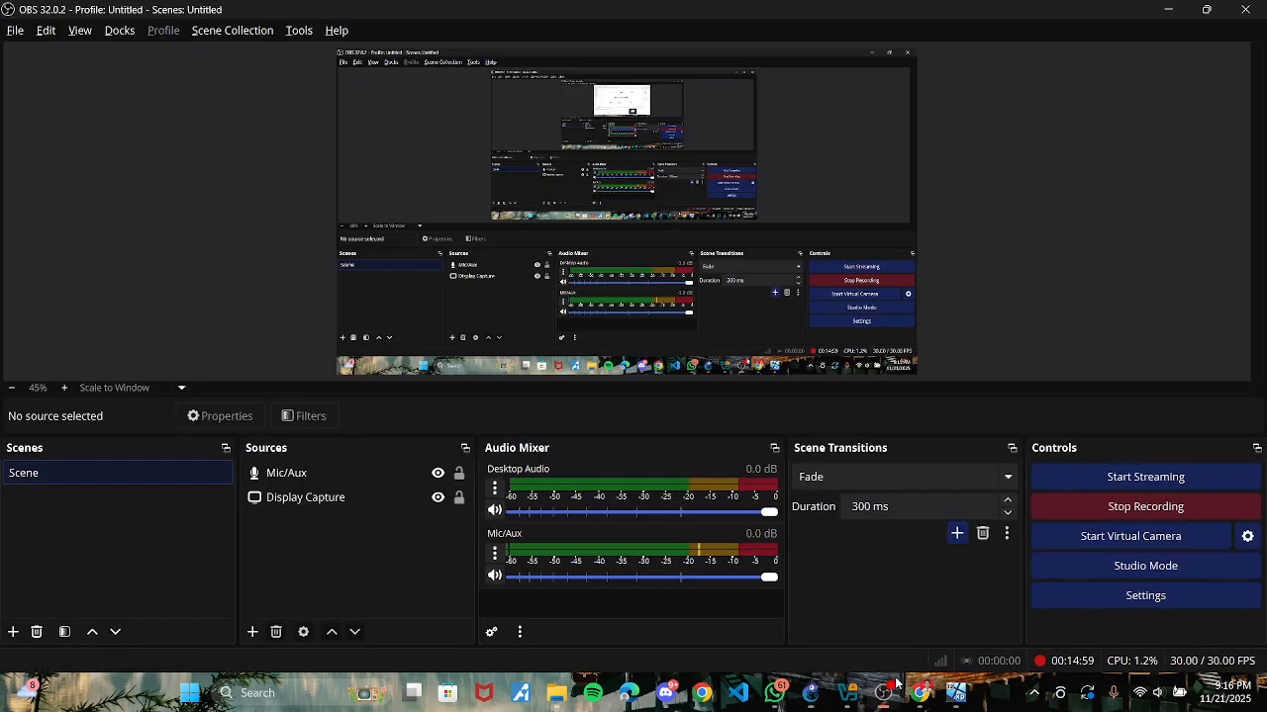